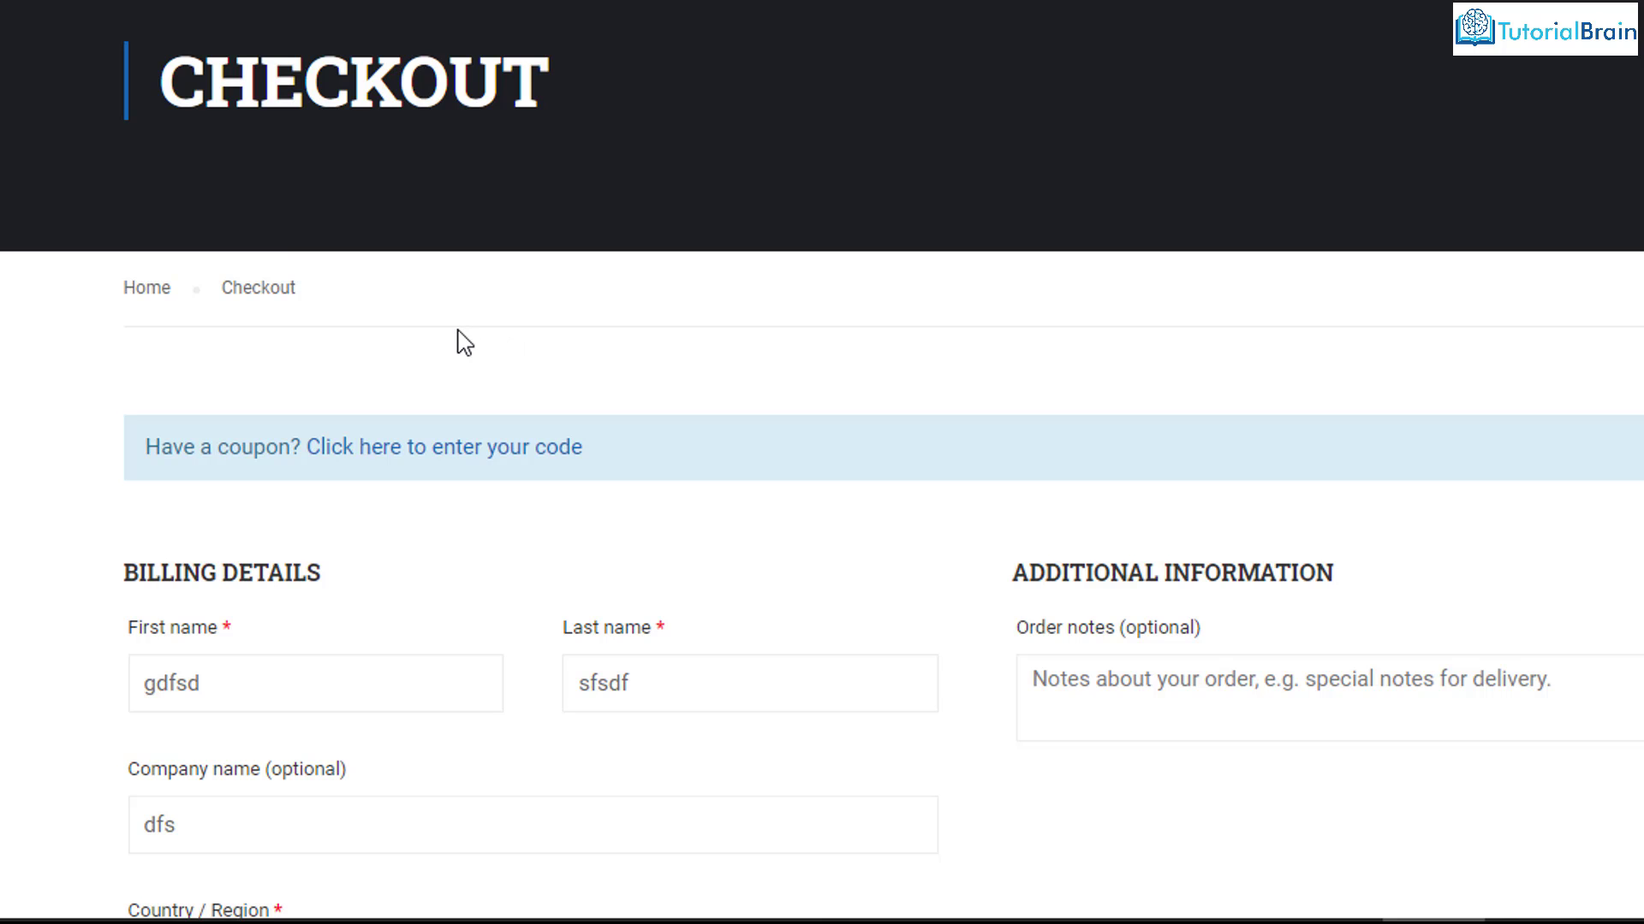
- Point out the customer's phone number and e-mail address on the checkout form
scroll(462, 343, down, 3)
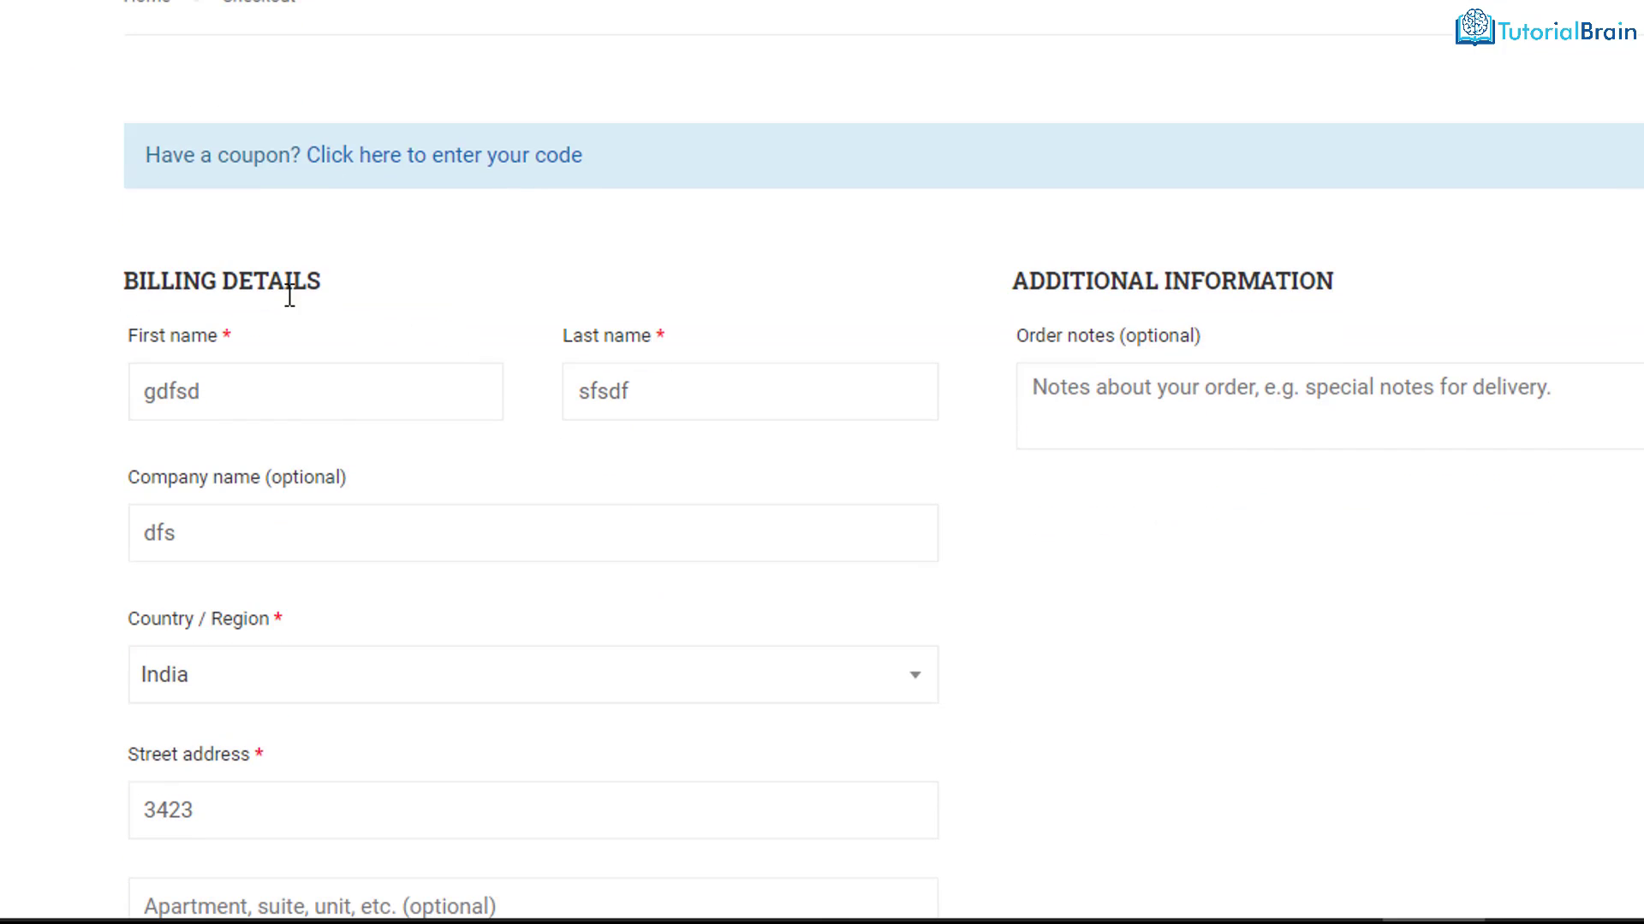
scroll(358, 315, down, 3)
drag(202, 100, 134, 96)
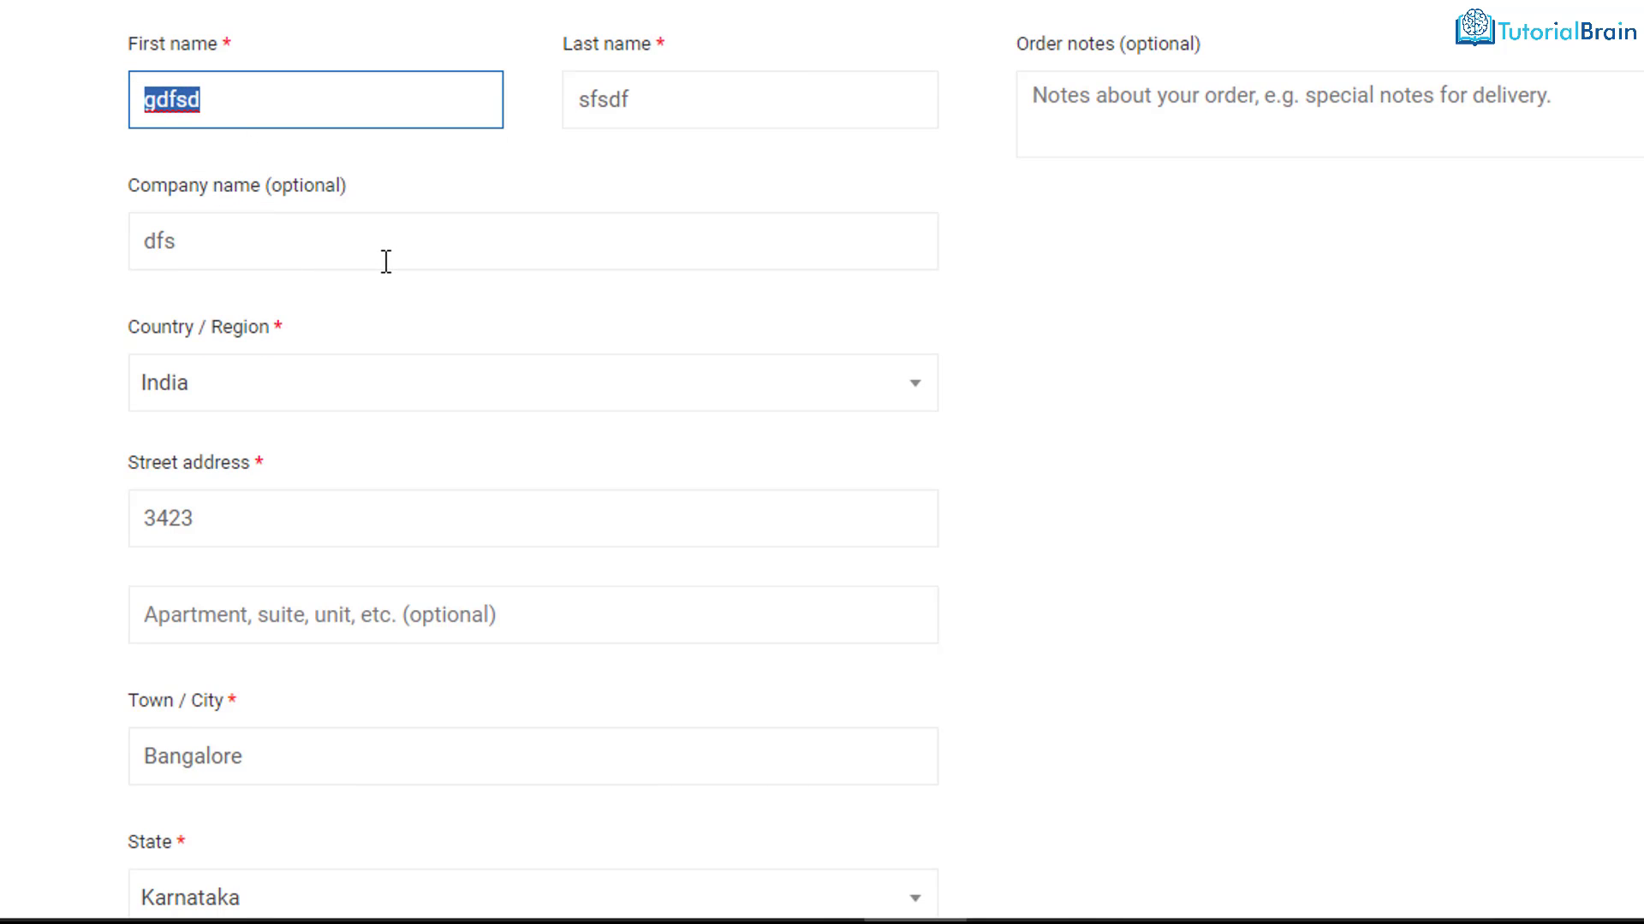
scroll(386, 262, down, 2)
scroll(382, 275, down, 4)
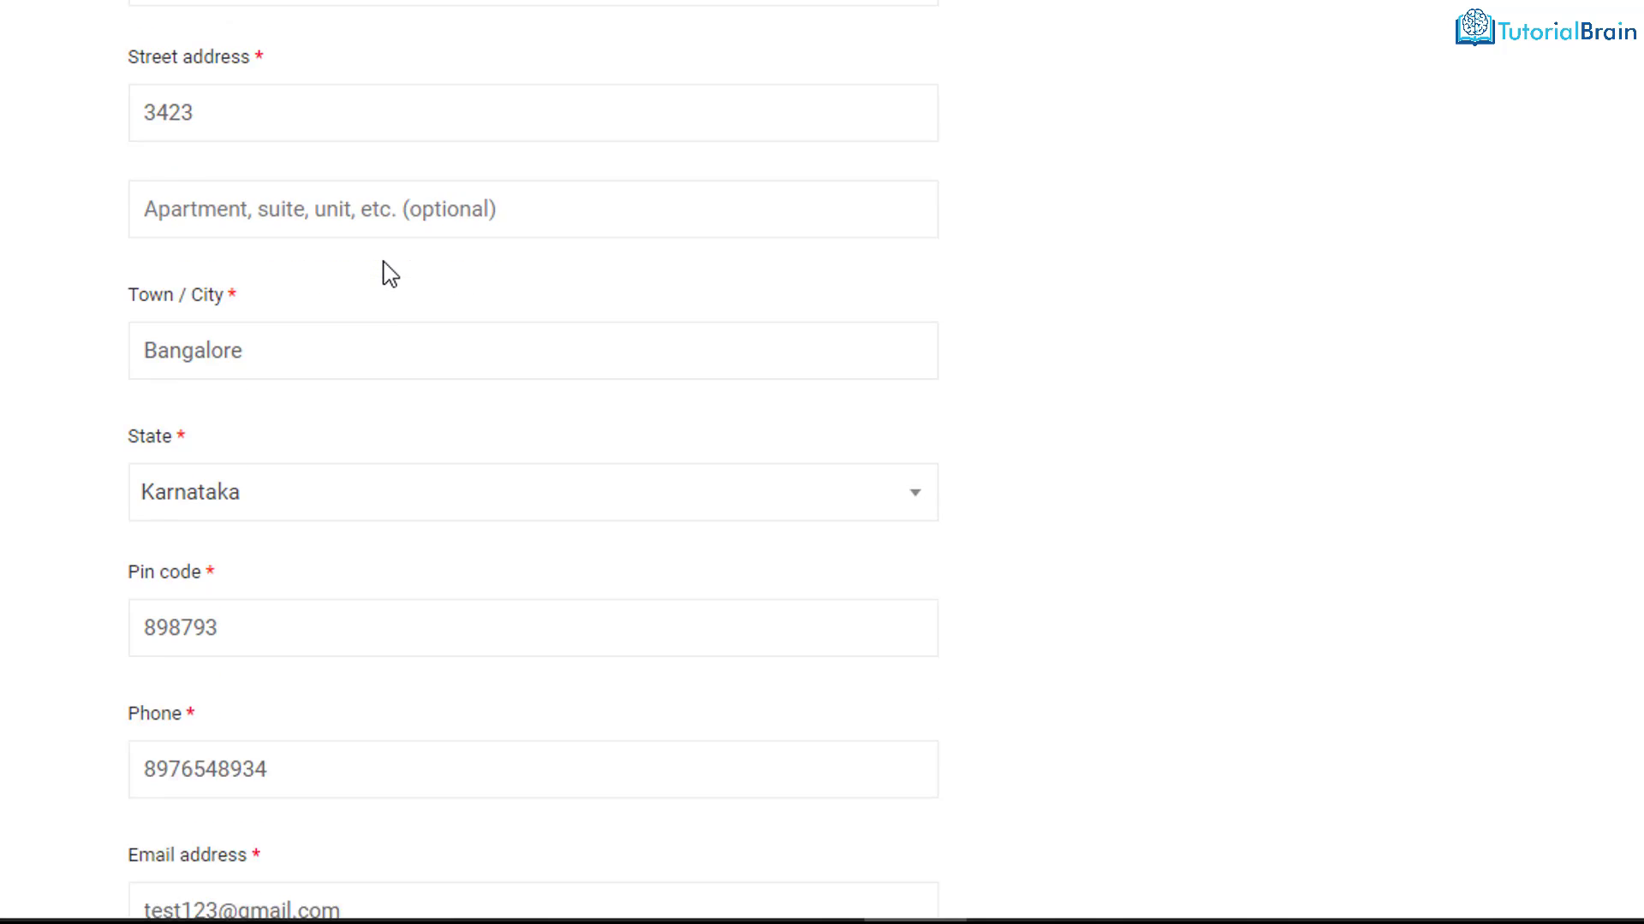
scroll(390, 274, down, 2)
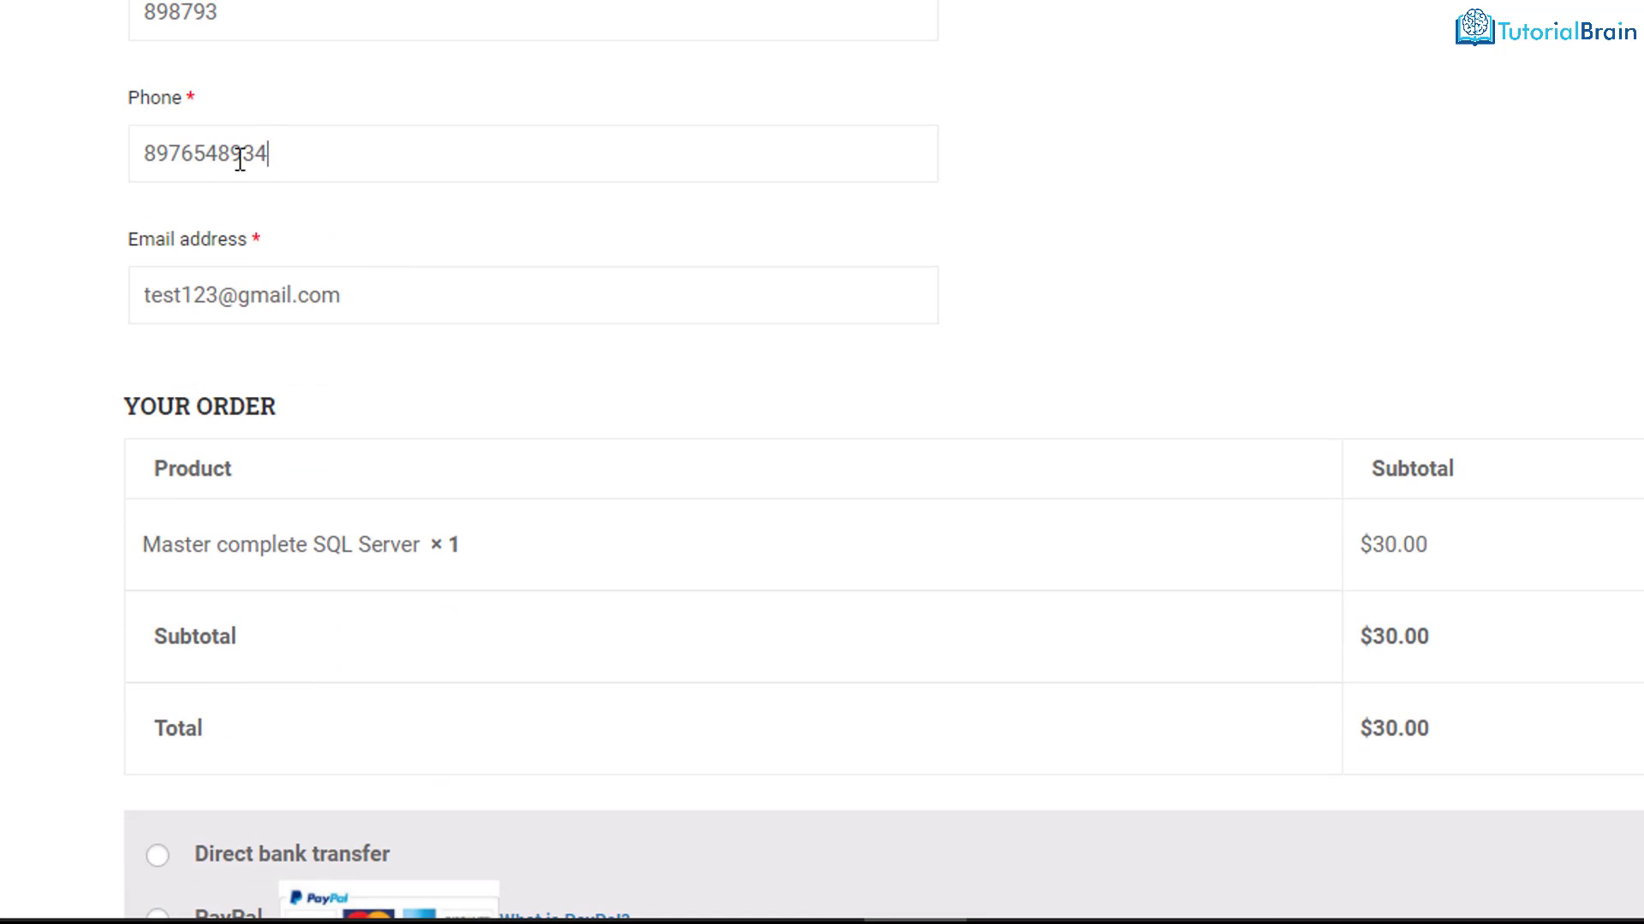
drag(269, 154, 140, 151)
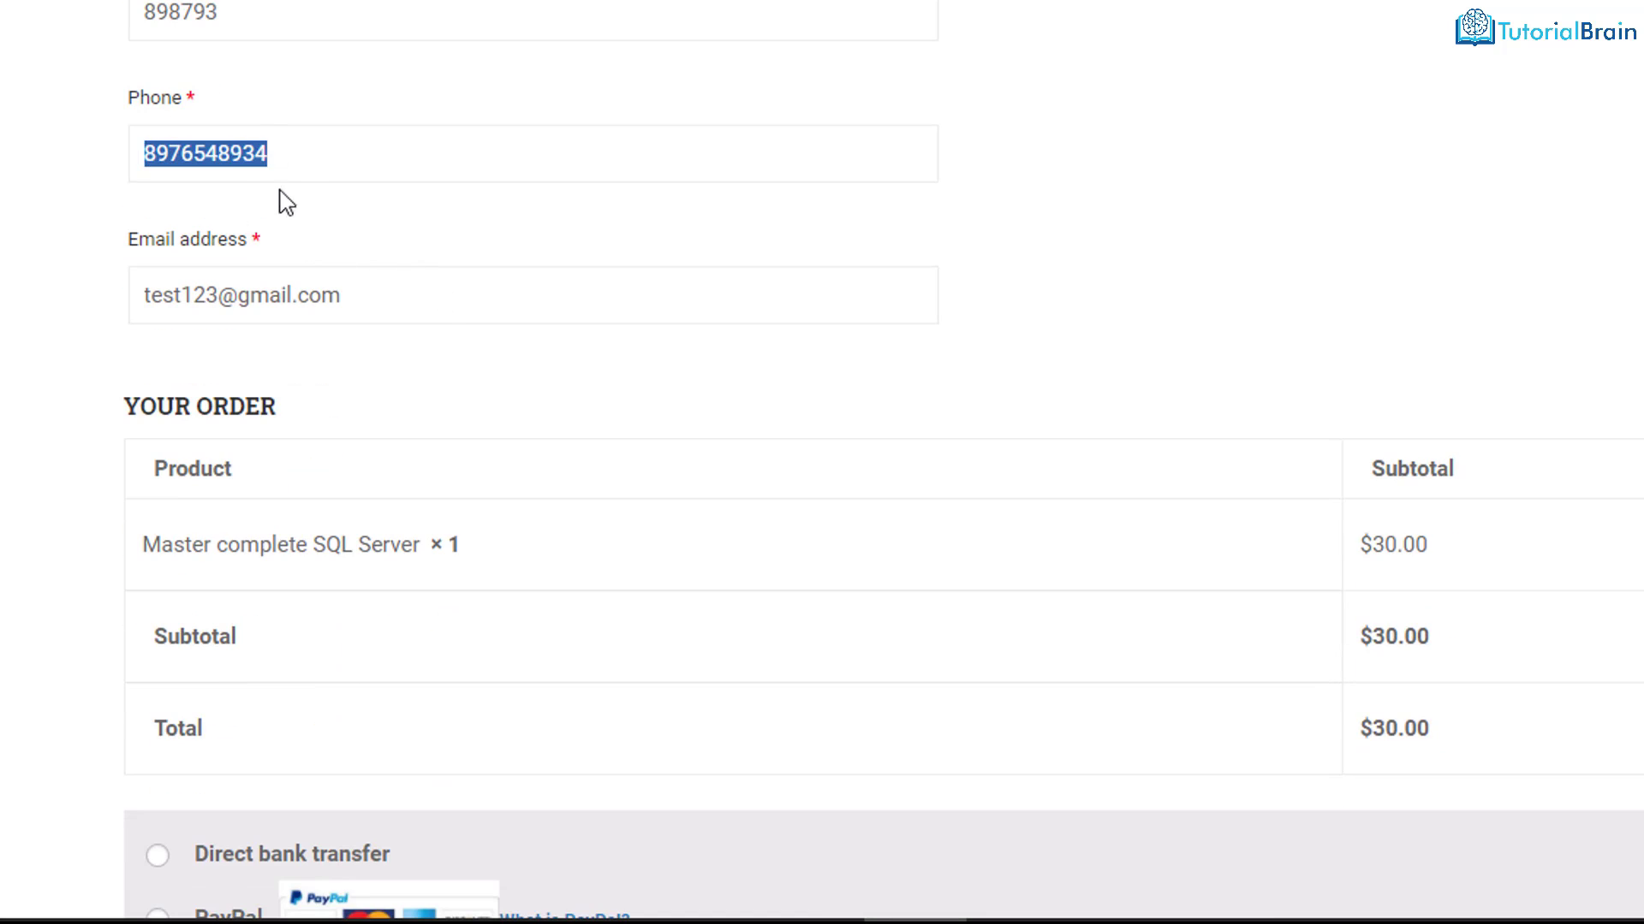
click(275, 162)
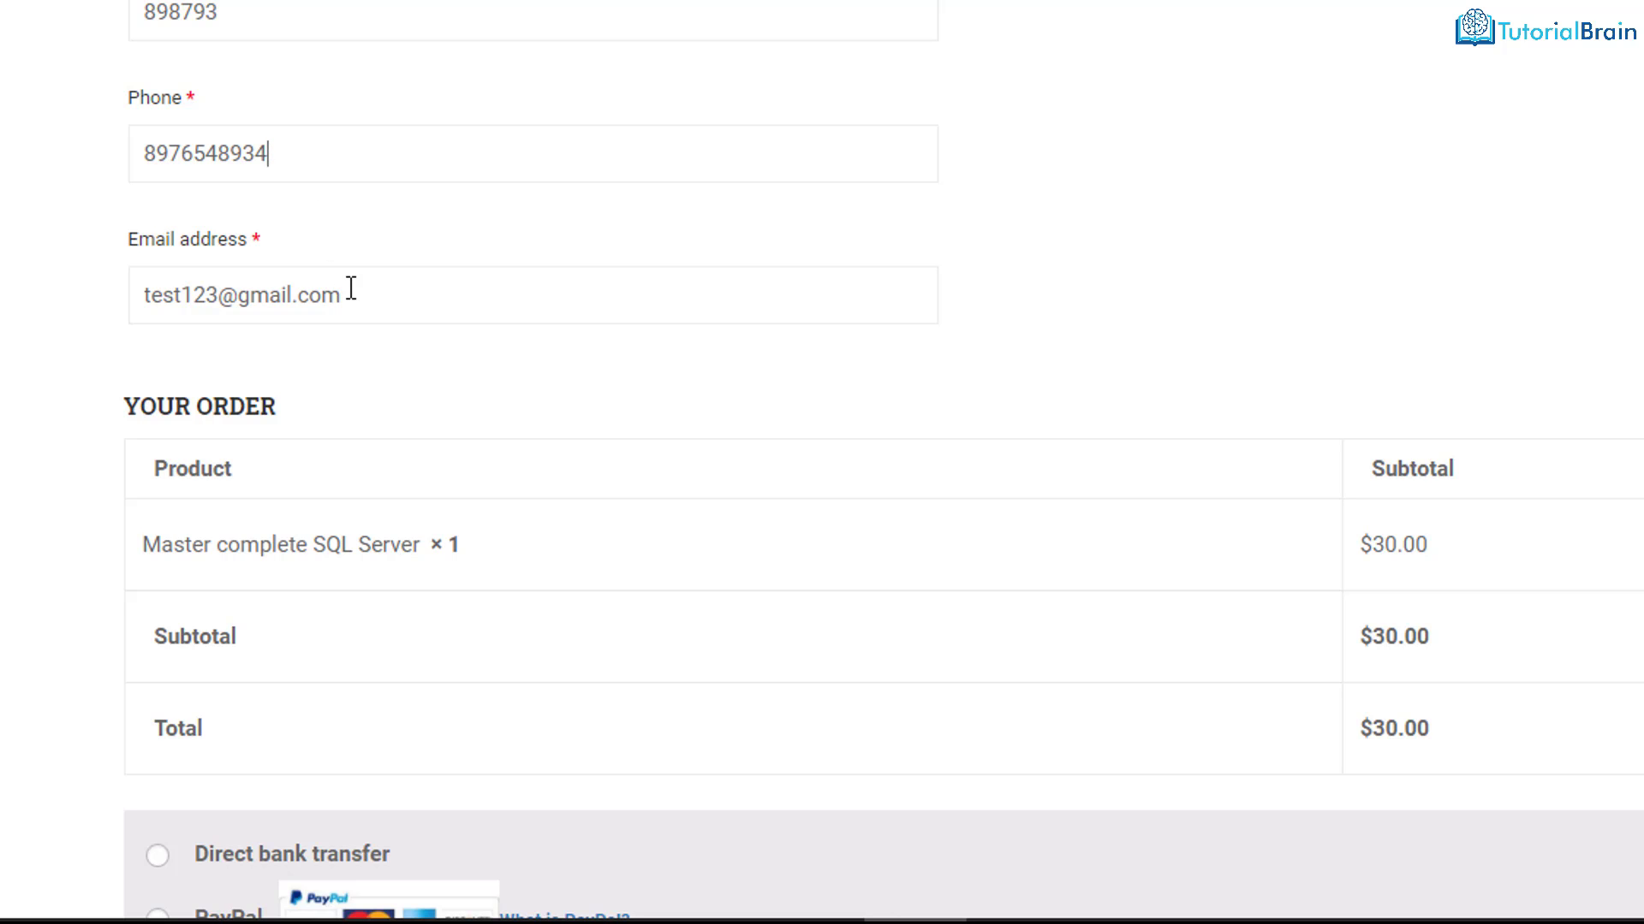
drag(351, 289, 145, 275)
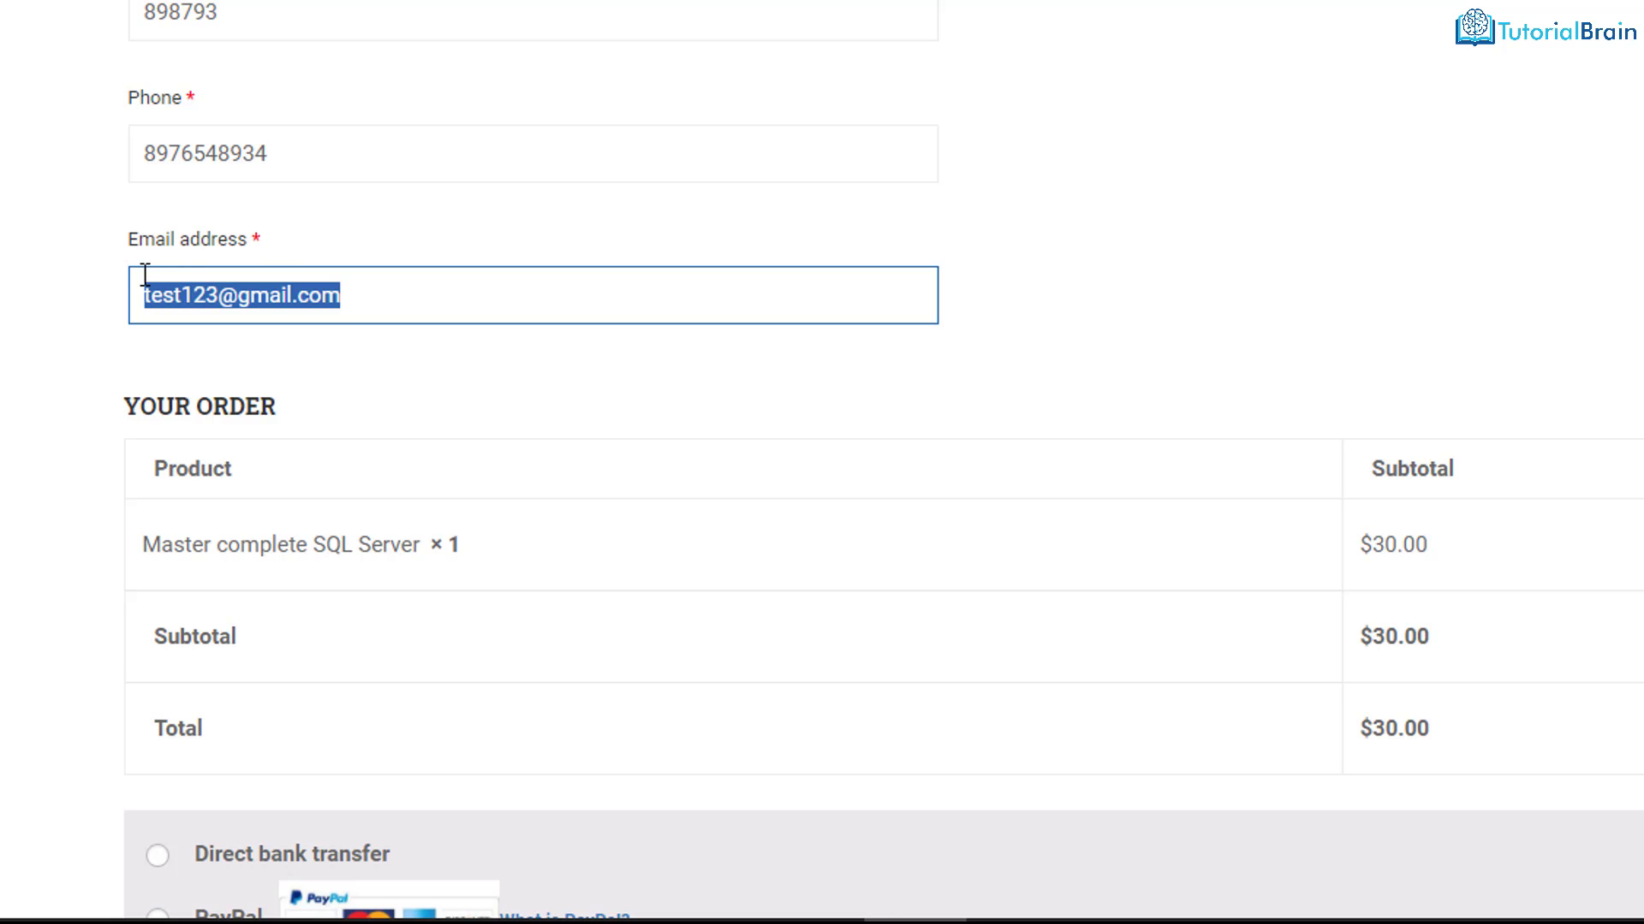
- Highlight the Master complete SQL Server product name and its 30 price in Your Order
scroll(488, 403, down, 3)
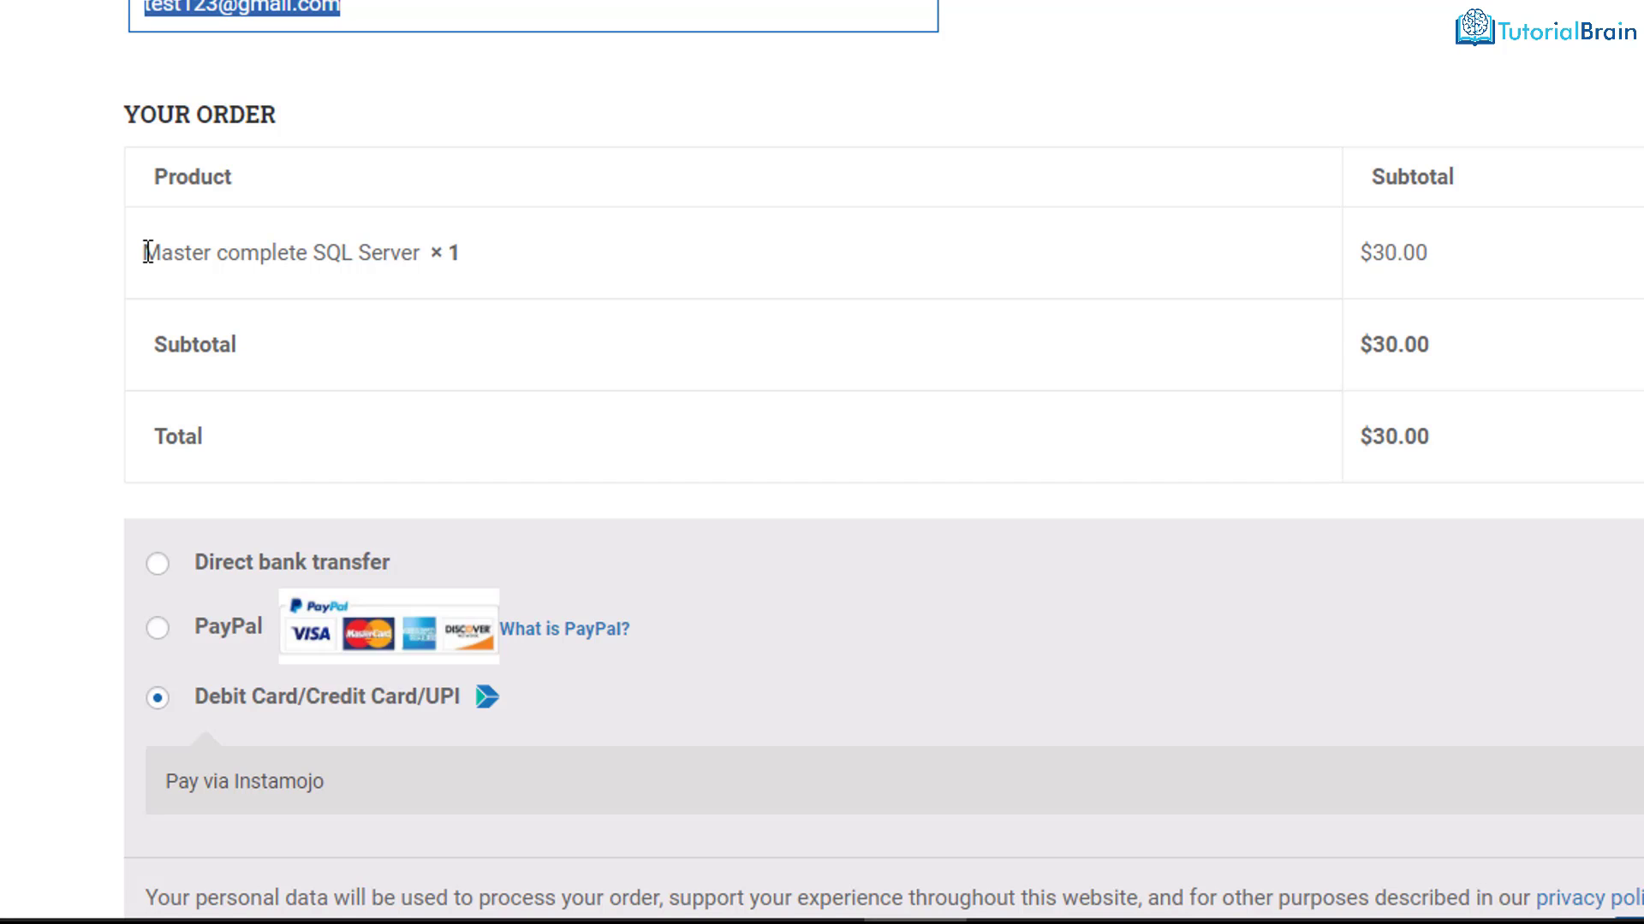
drag(147, 252, 424, 261)
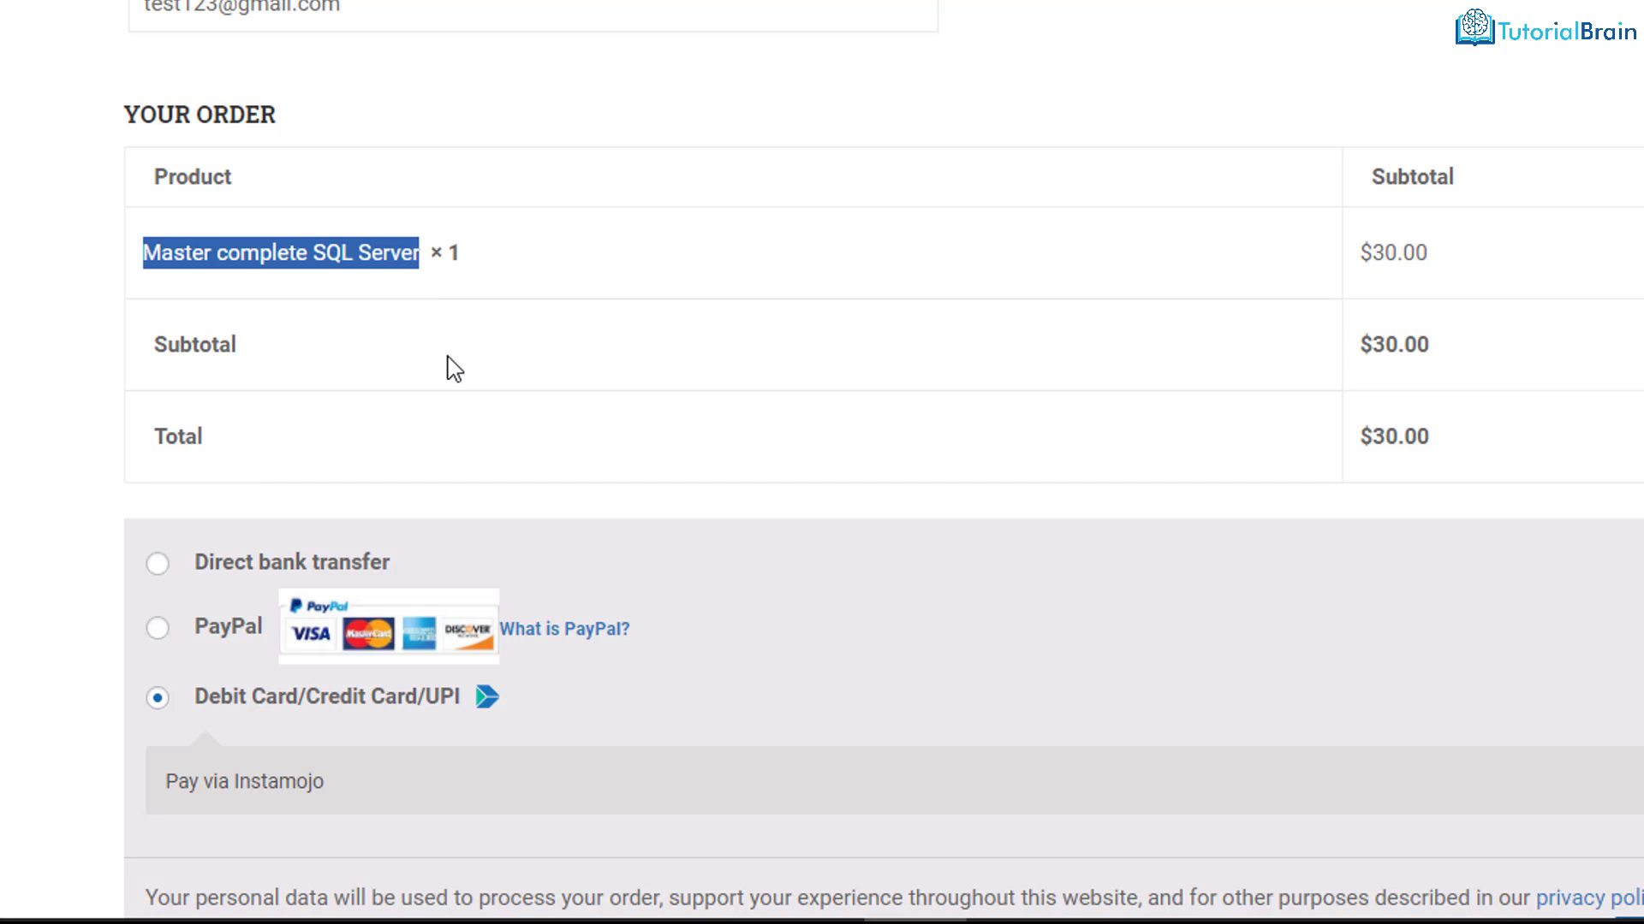
click(452, 368)
drag(1375, 253, 1397, 254)
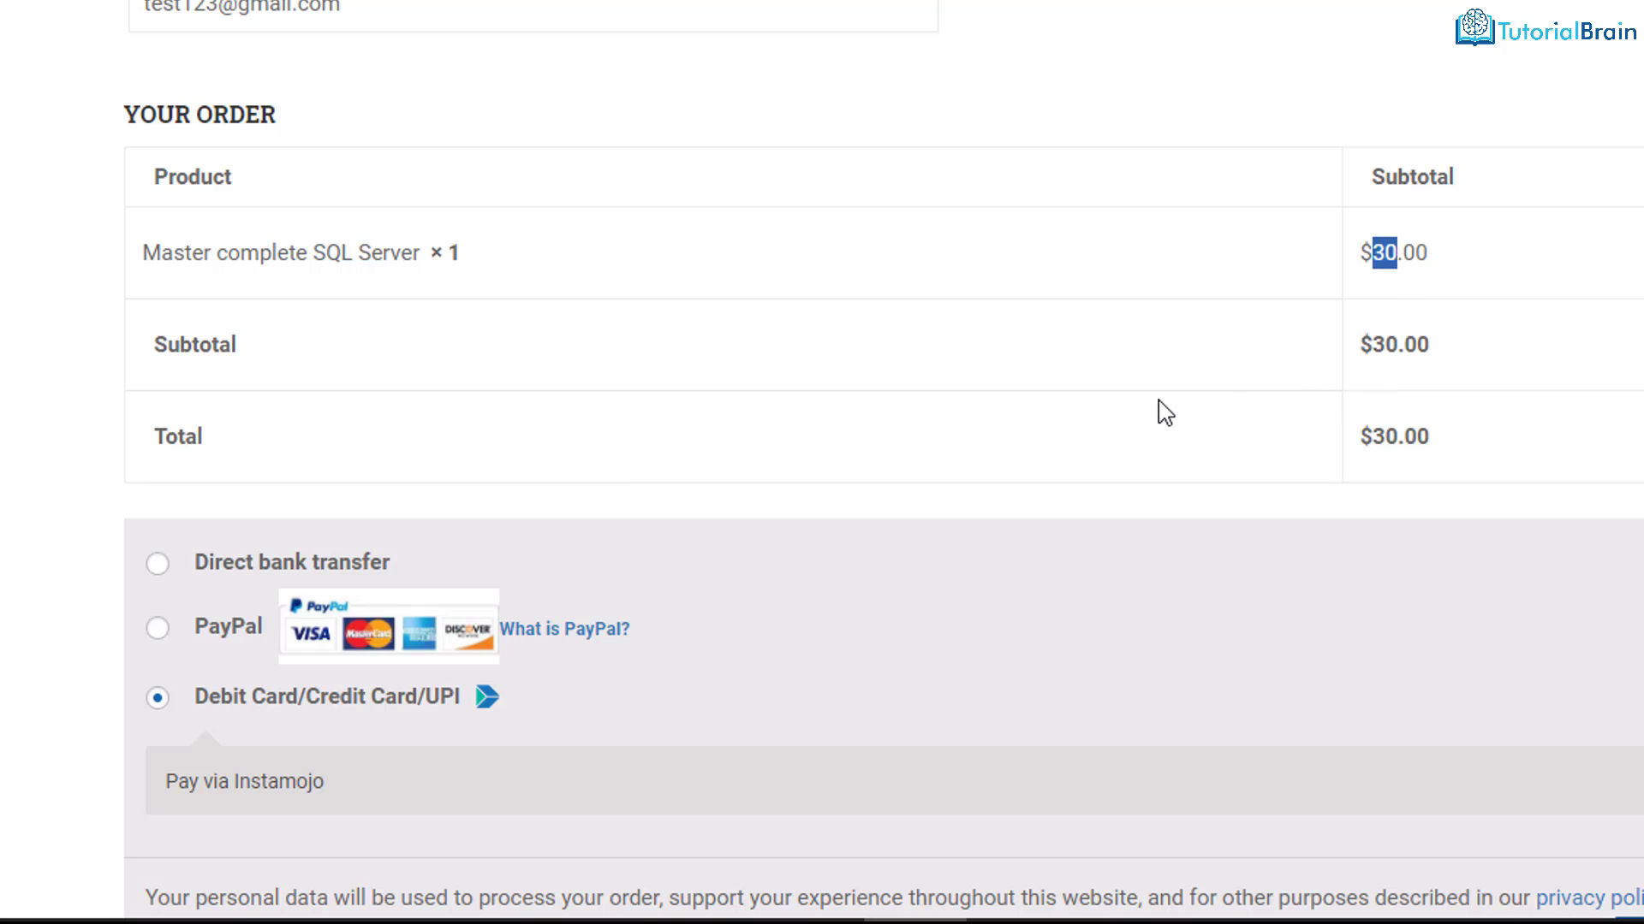
scroll(1165, 414, down, 2)
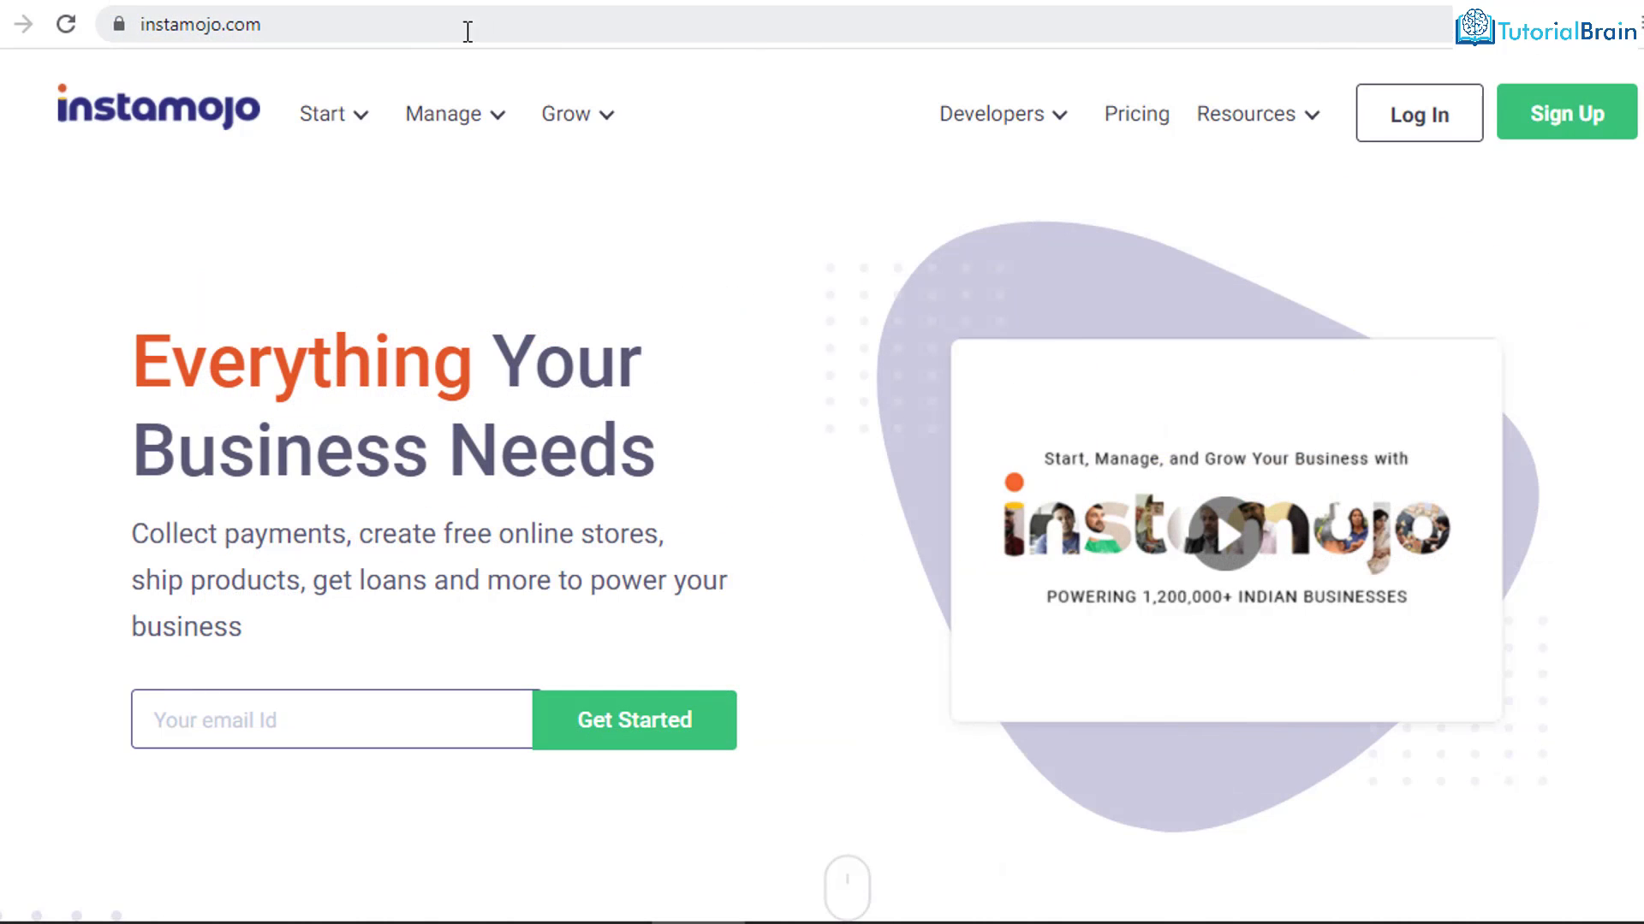
- Go from the instamojo.com address to the open API & Plugins integrations tab
click(308, 25)
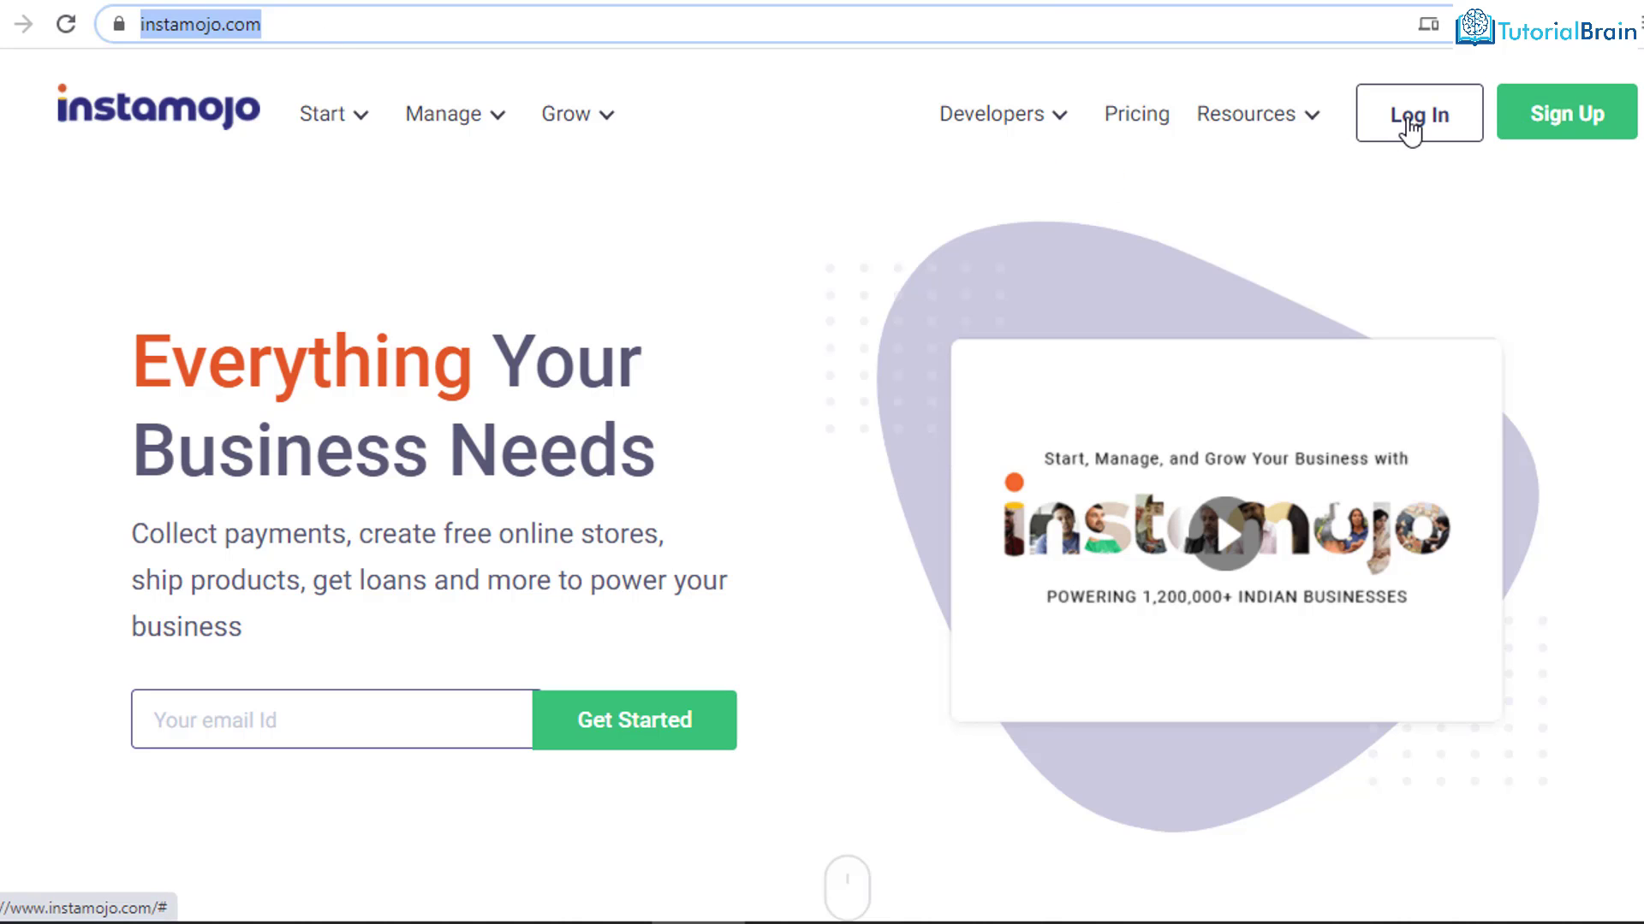
click(1012, 4)
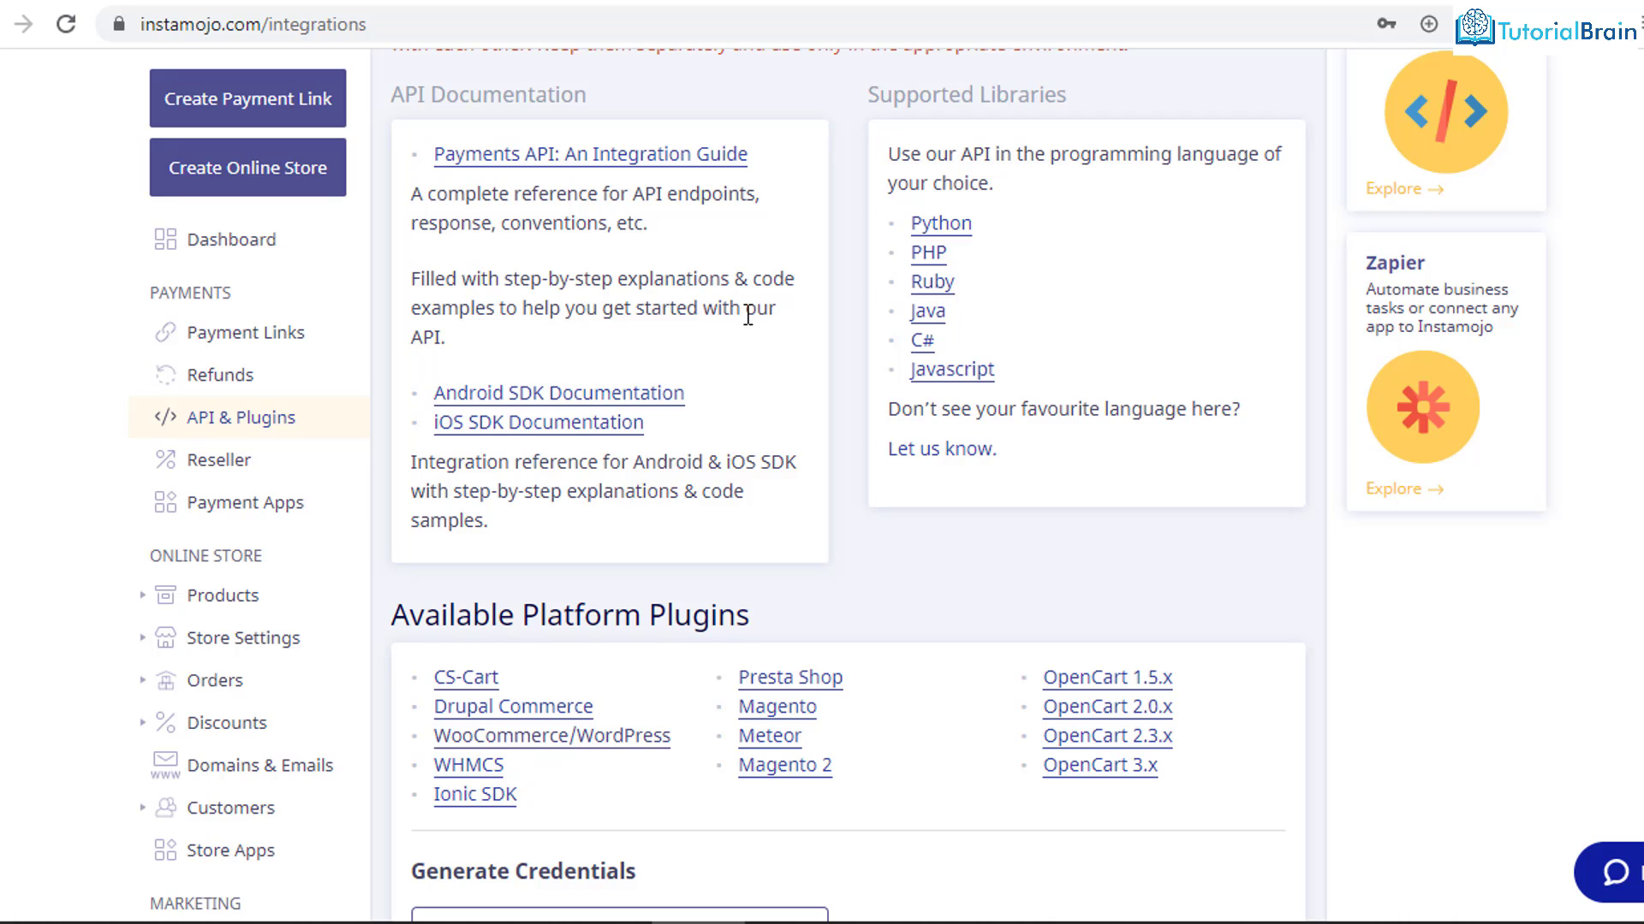
- Highlight the Available Platform Plugins heading and follow its WooCommerce/WordPress link
scroll(747, 315, down, 3)
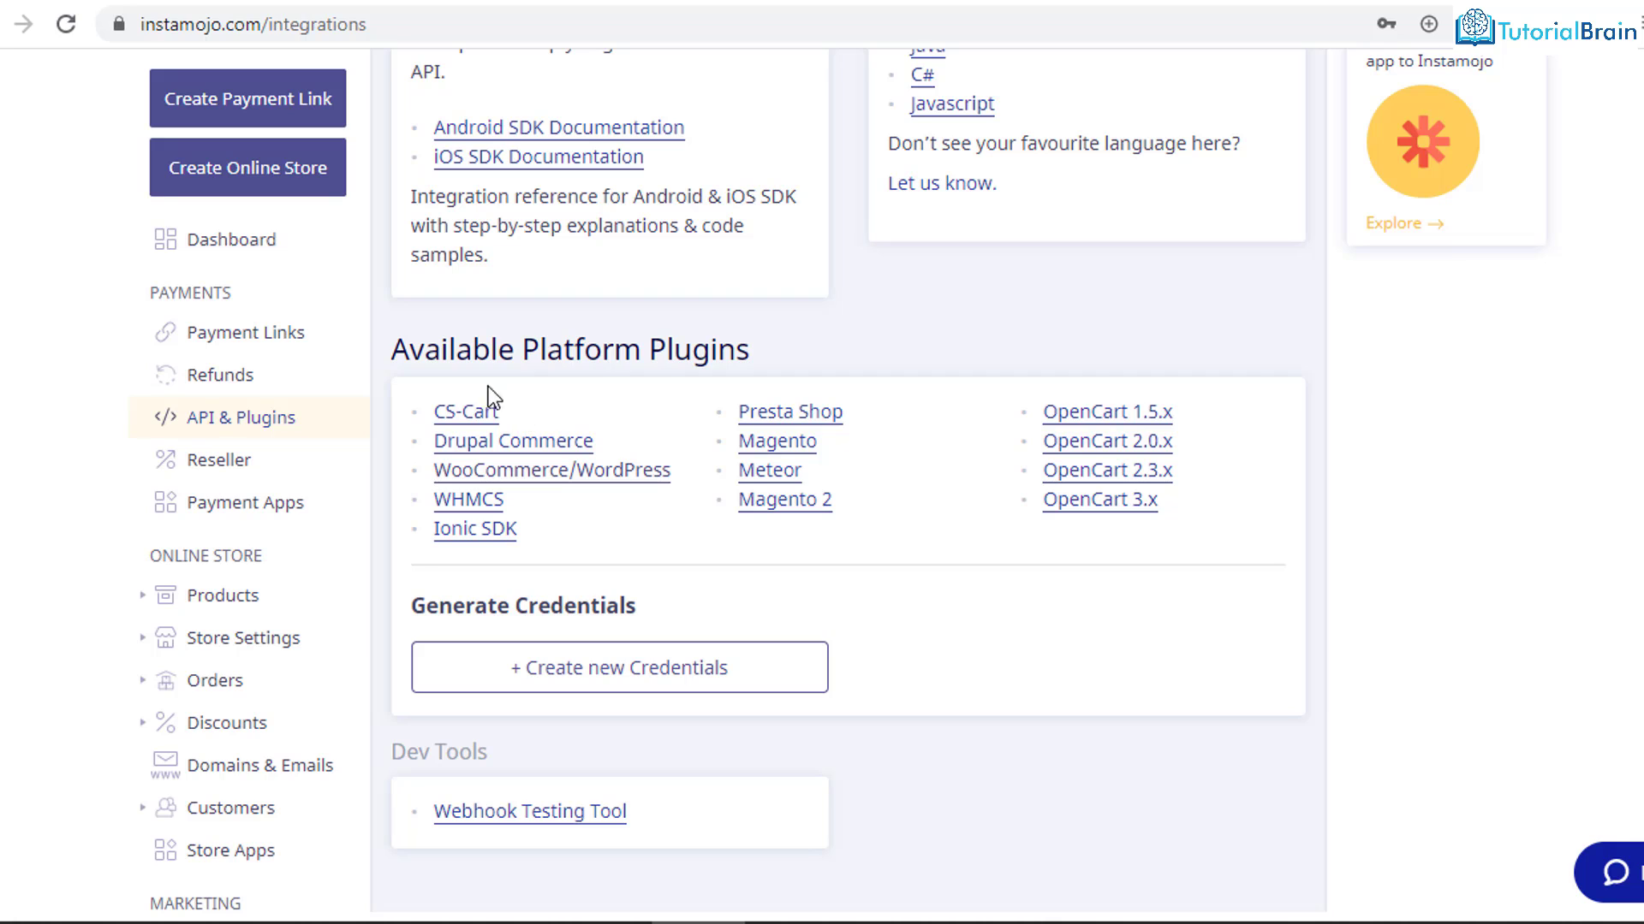
drag(392, 349, 737, 337)
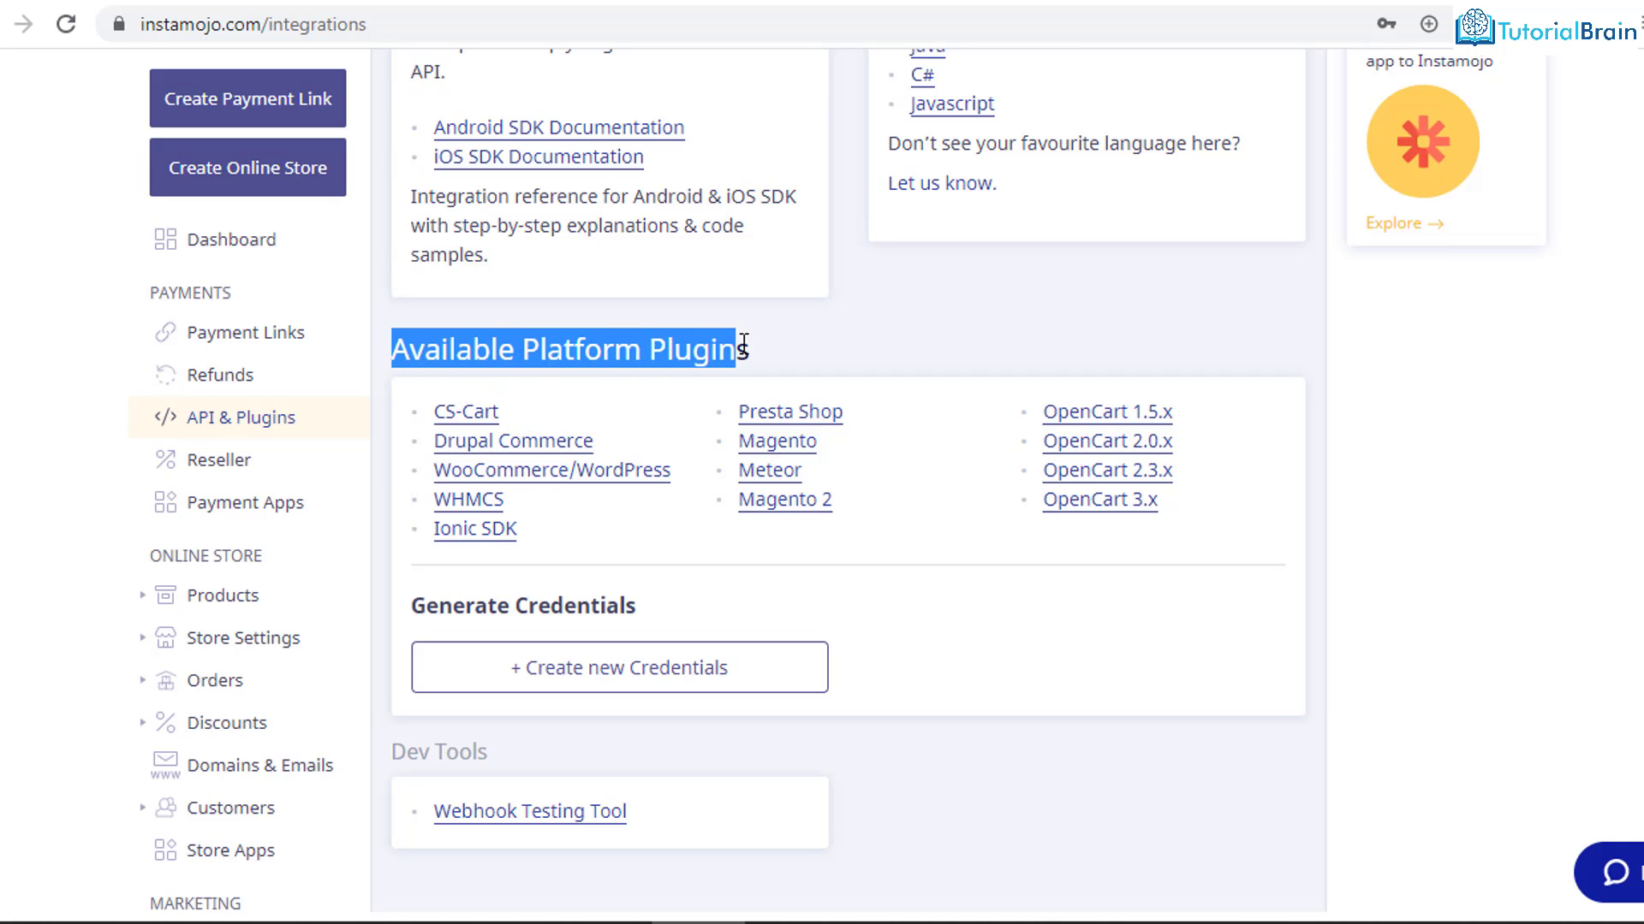
click(597, 482)
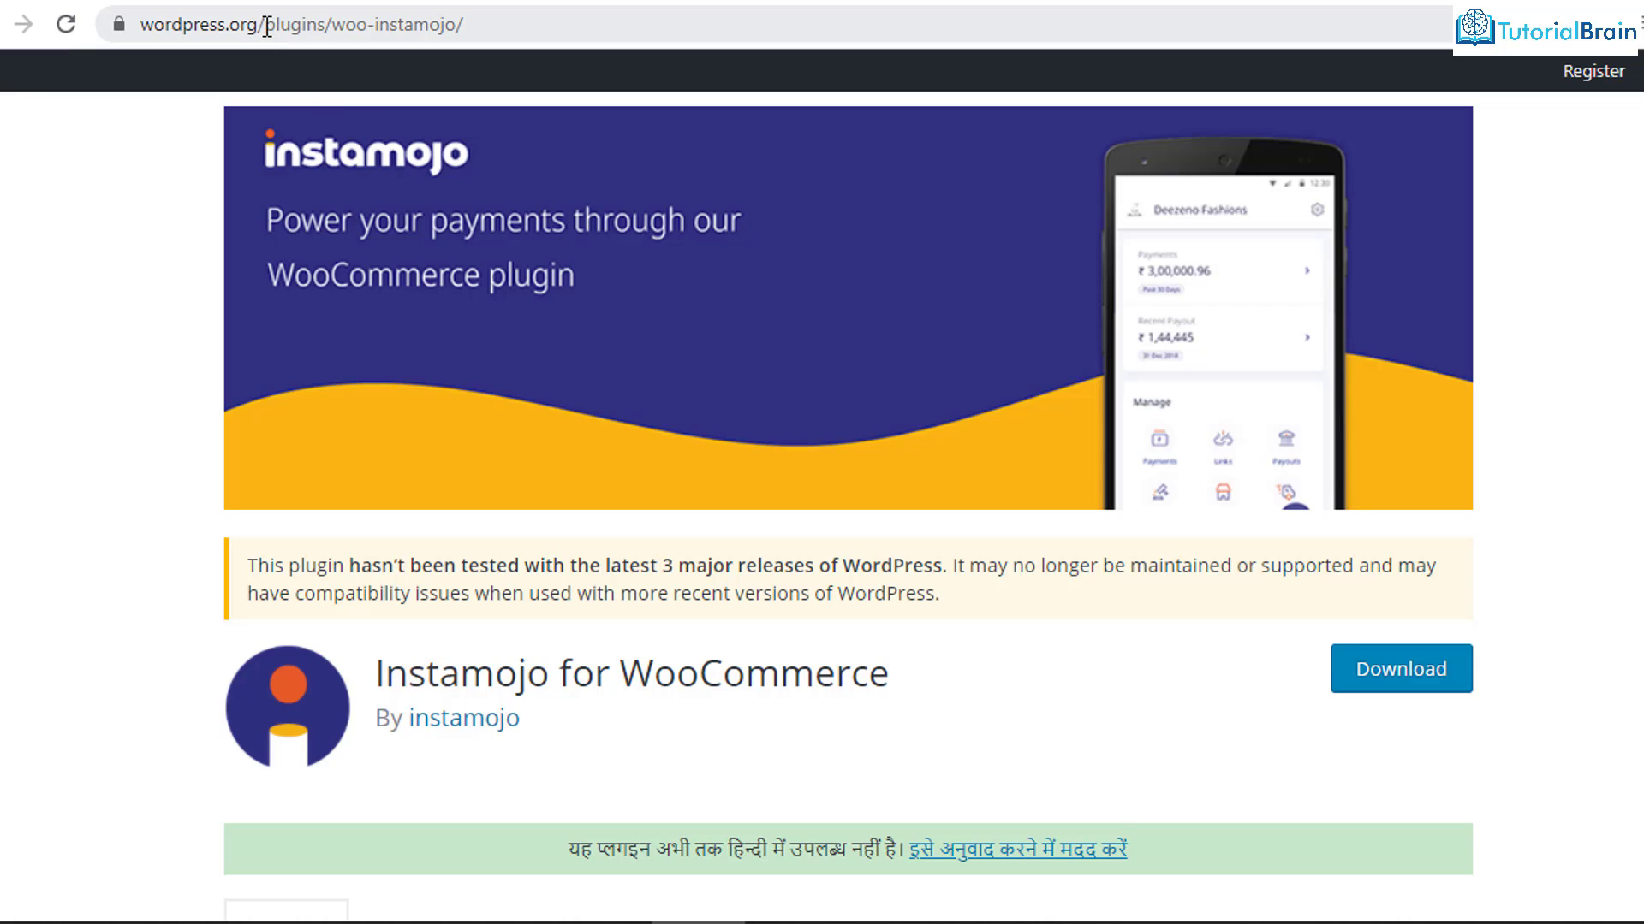
- Point out the word plugin in the wordpress.org page address
drag(270, 34, 517, 31)
click(422, 30)
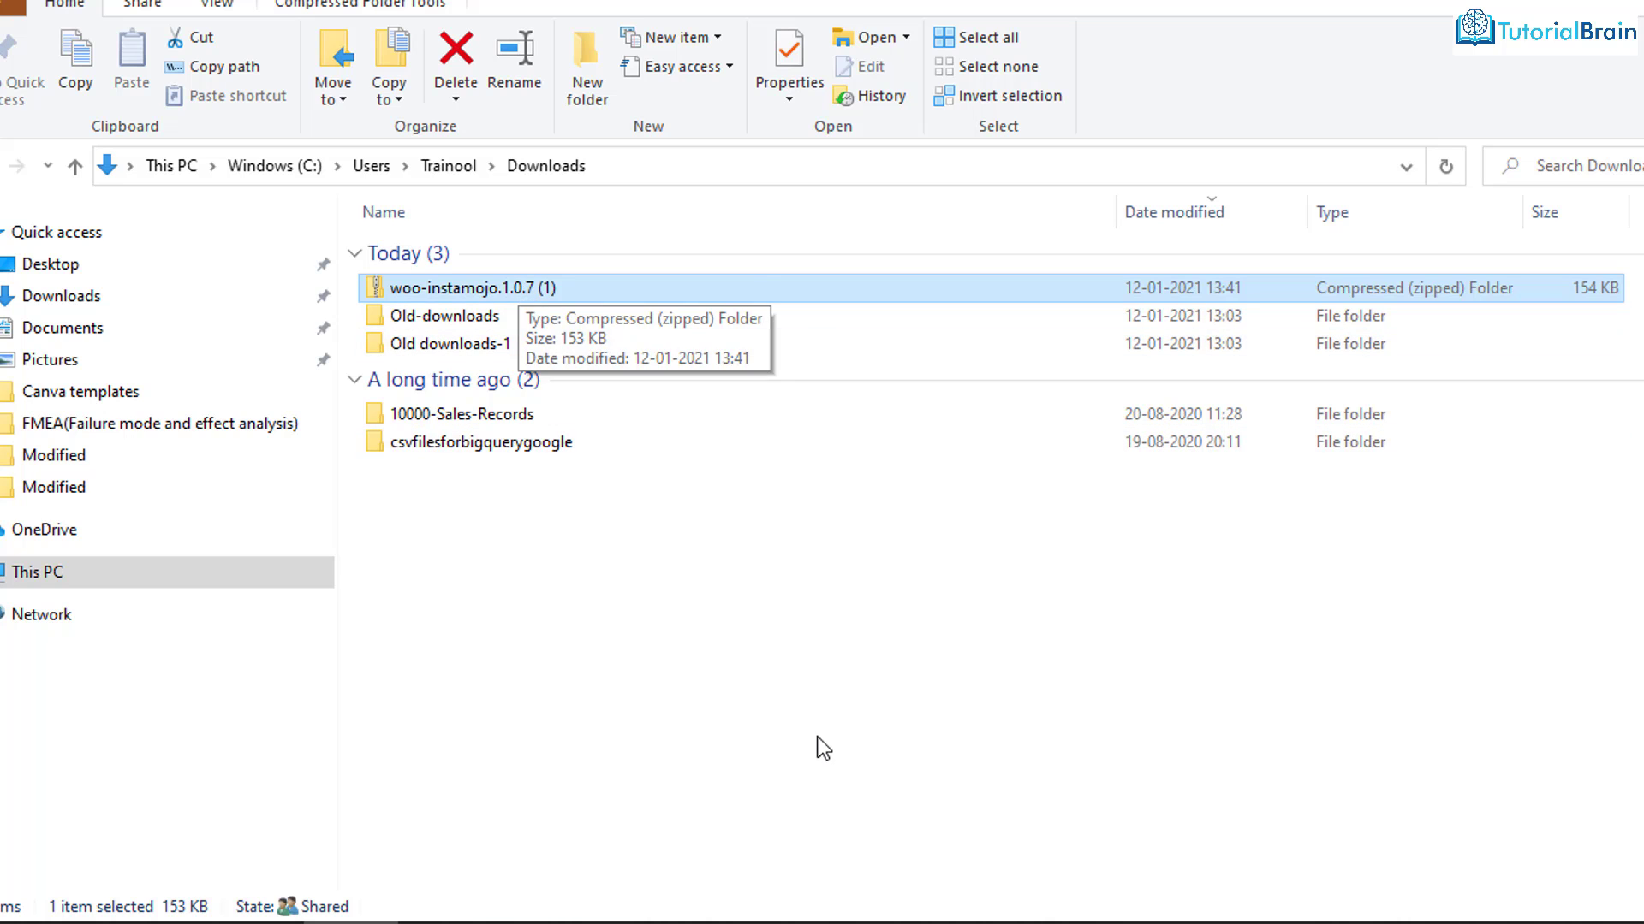
- Switch from File Explorer back to the browser window
key(alt+Tab)
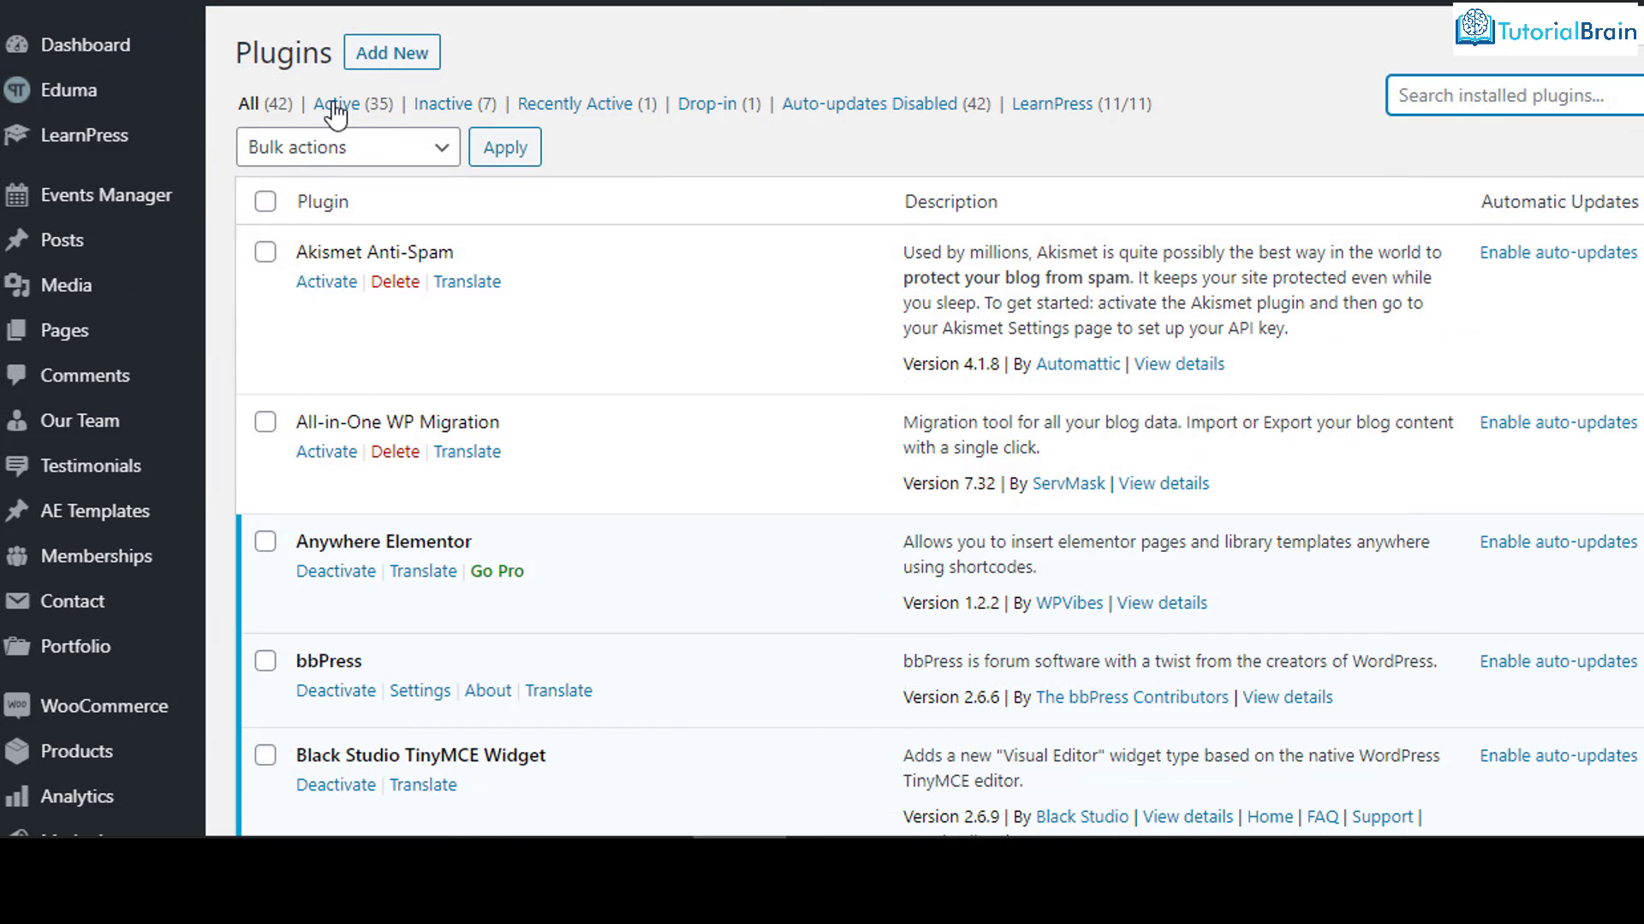
- Begin adding a new plugin from a zip file via Add New > Upload Plugin
click(397, 56)
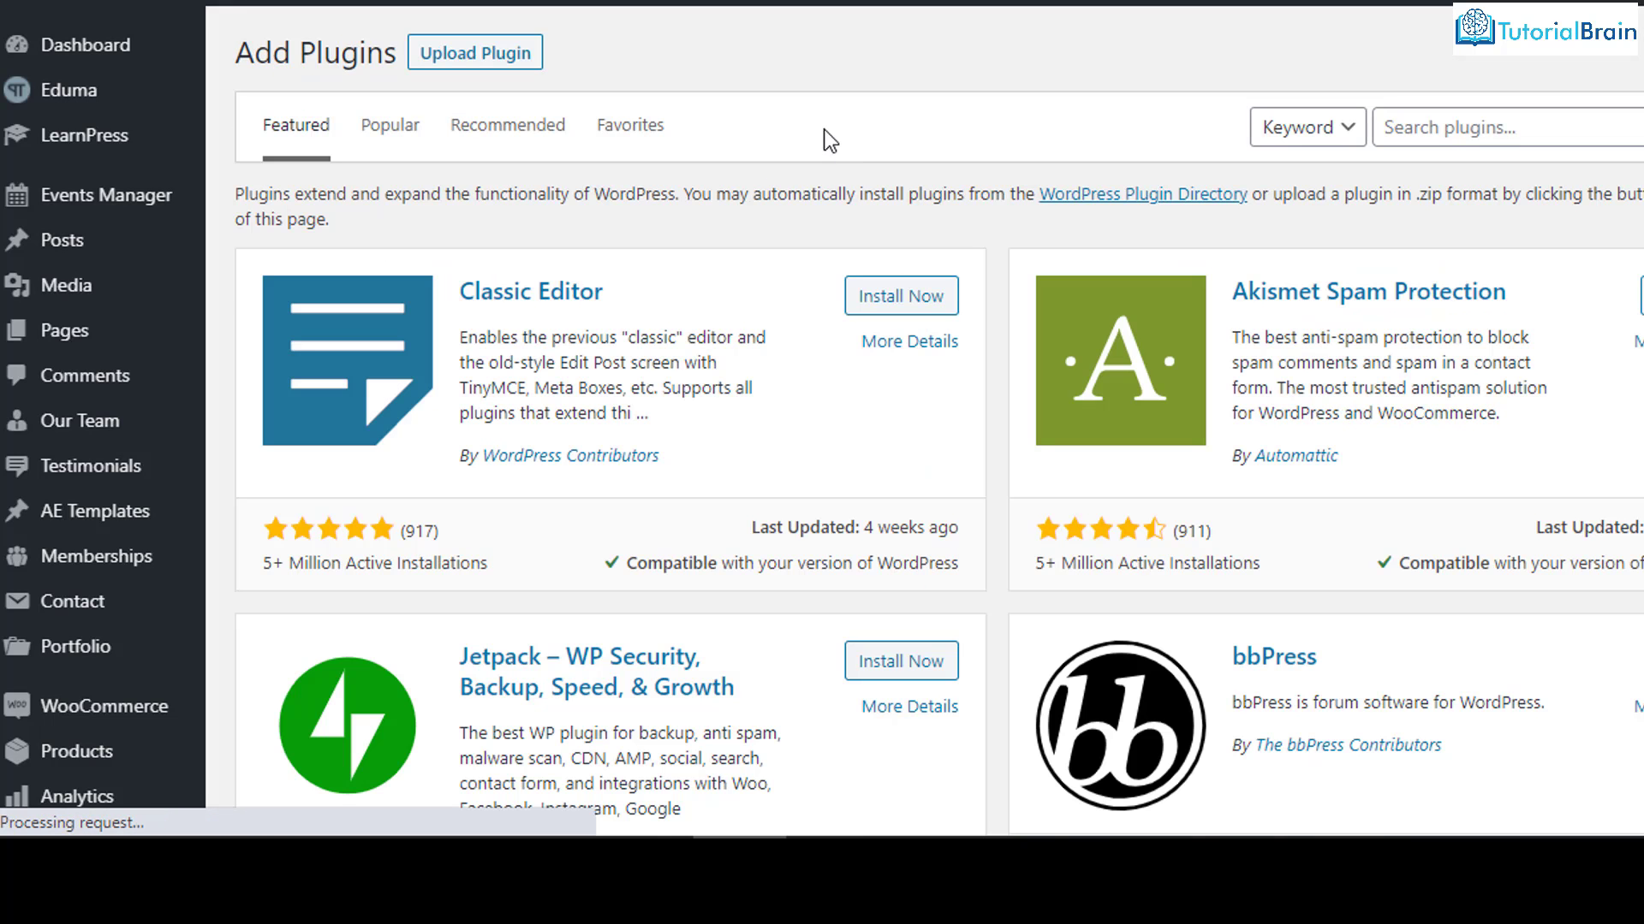
click(494, 65)
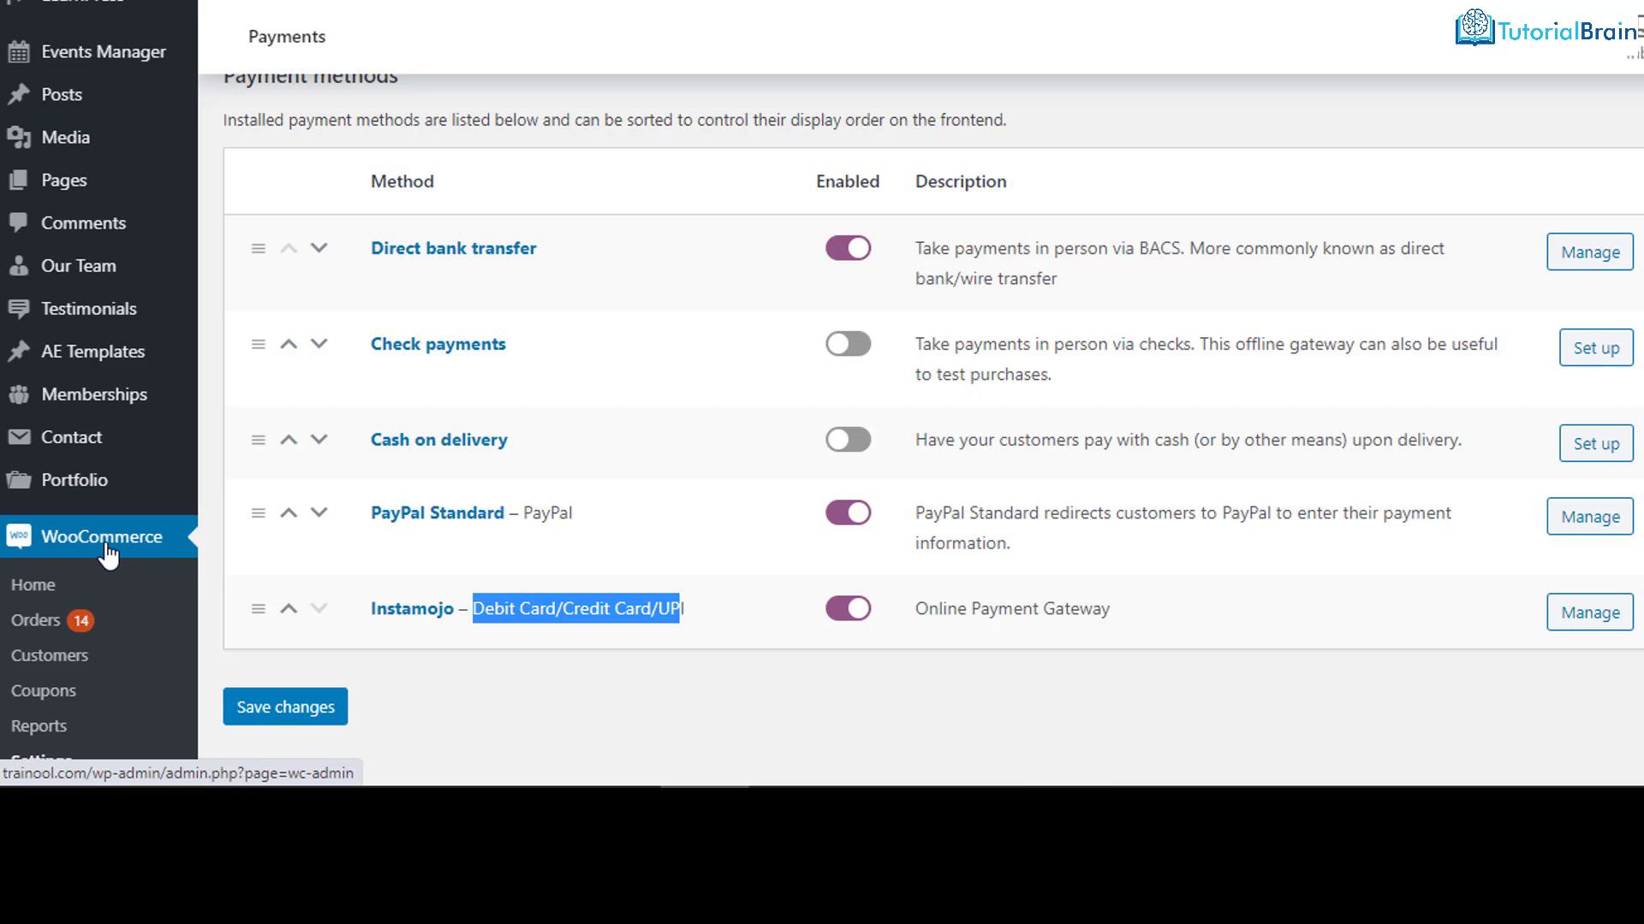
- Go to WooCommerce Settings and open the Instamojo payment gateway's settings
scroll(108, 555, down, 2)
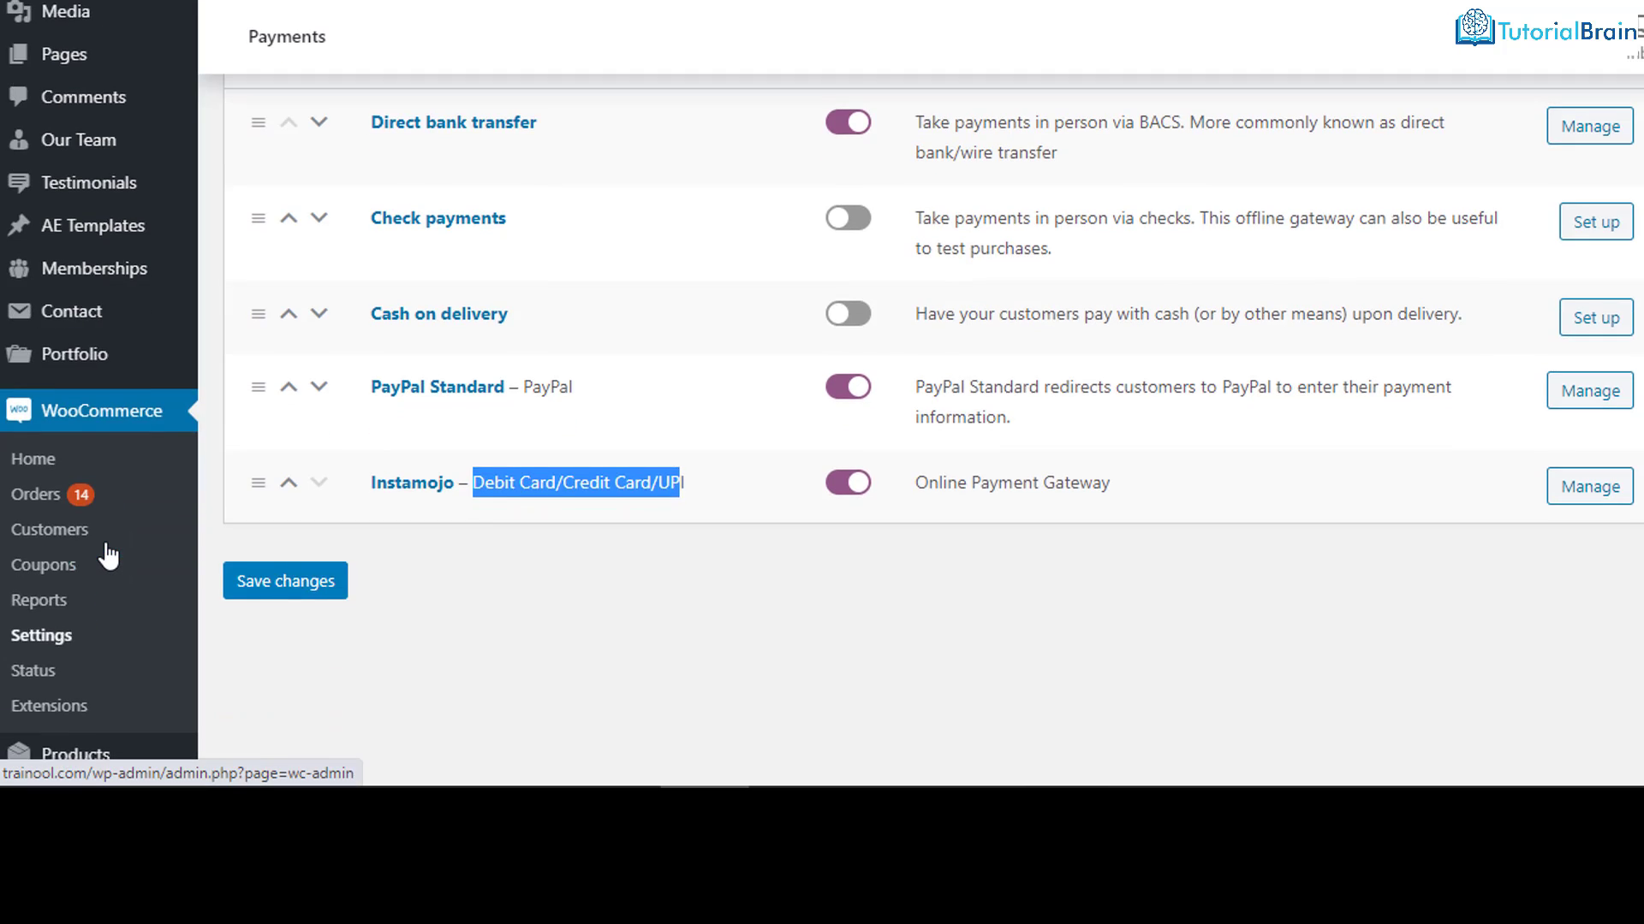
click(38, 644)
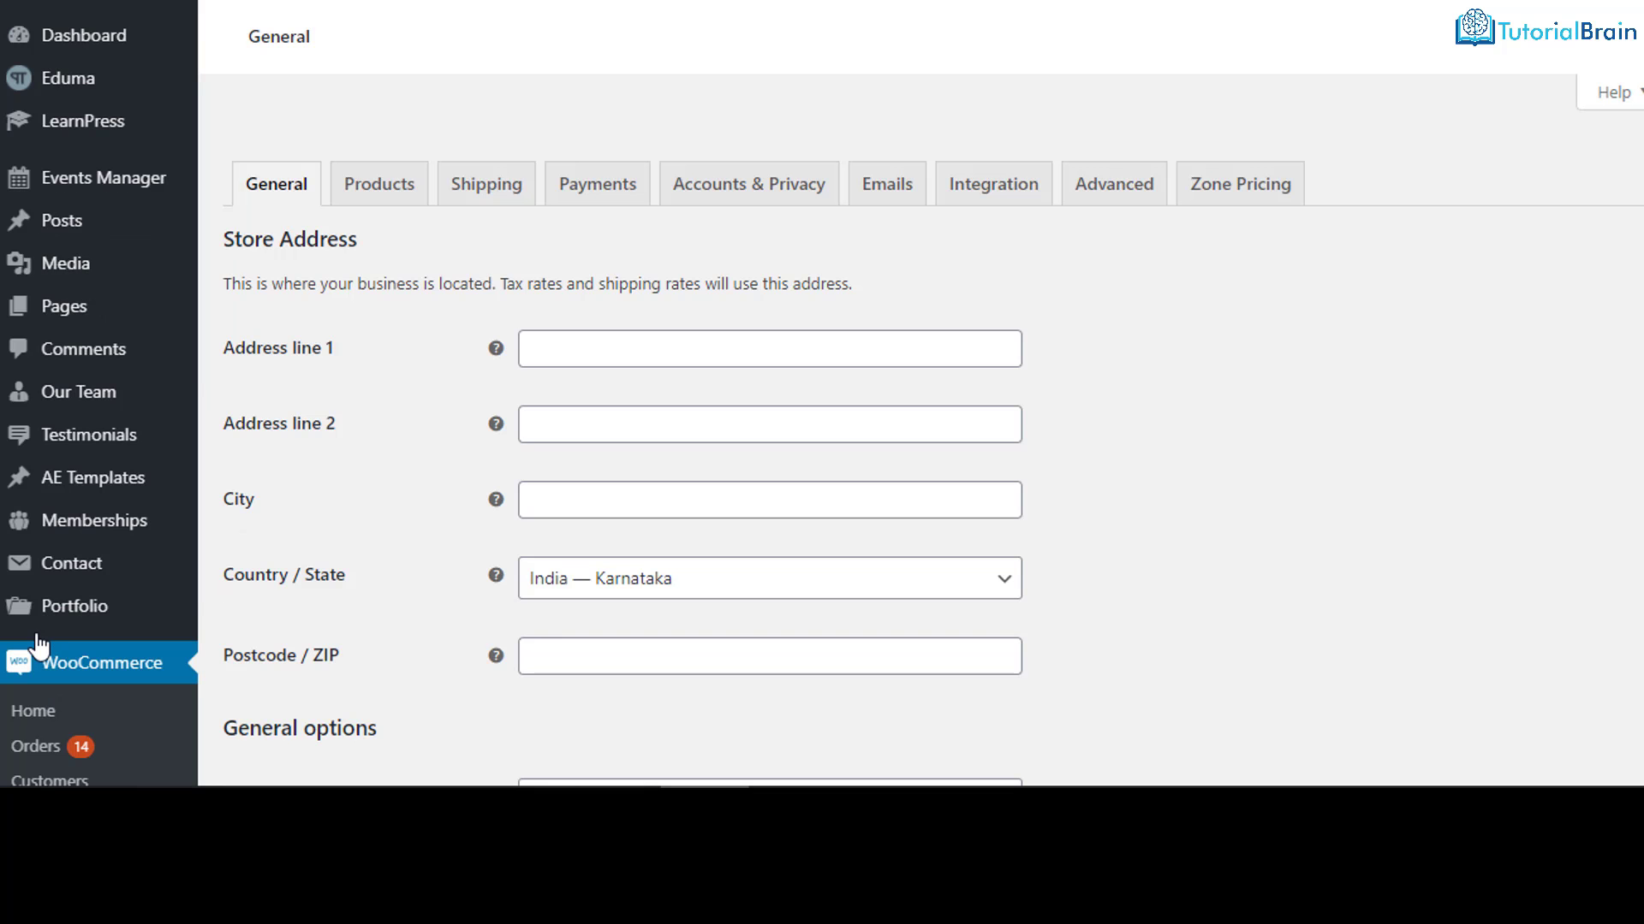
click(597, 165)
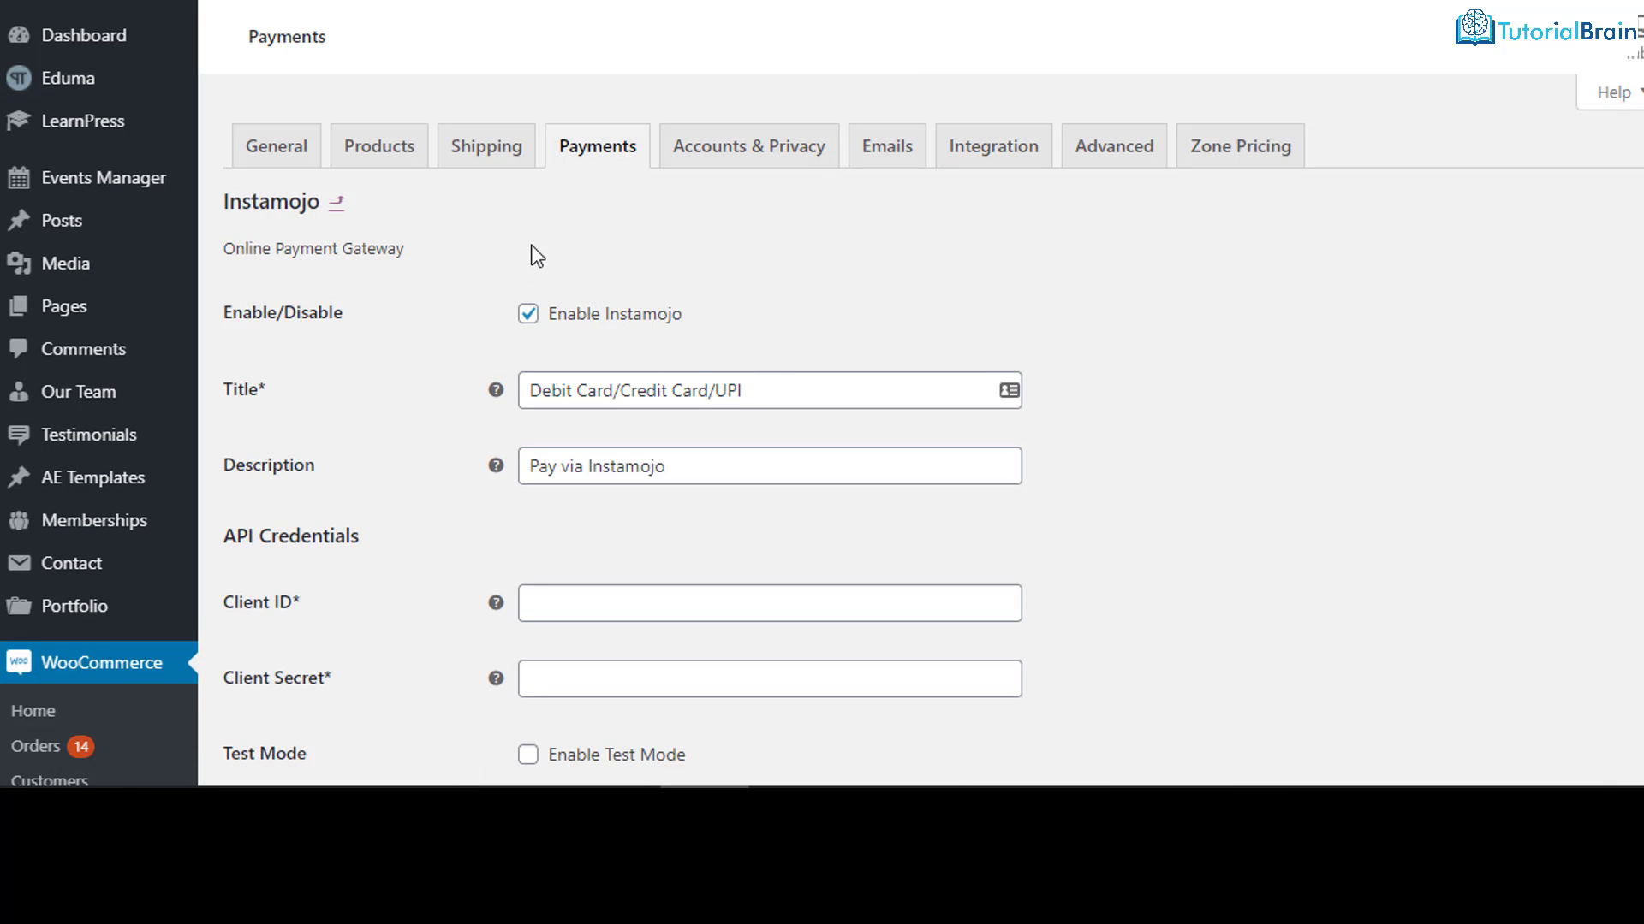
- Highlight the Debit Card/Credit Card/UPI payment title in the Instamojo settings
scroll(518, 257, down, 2)
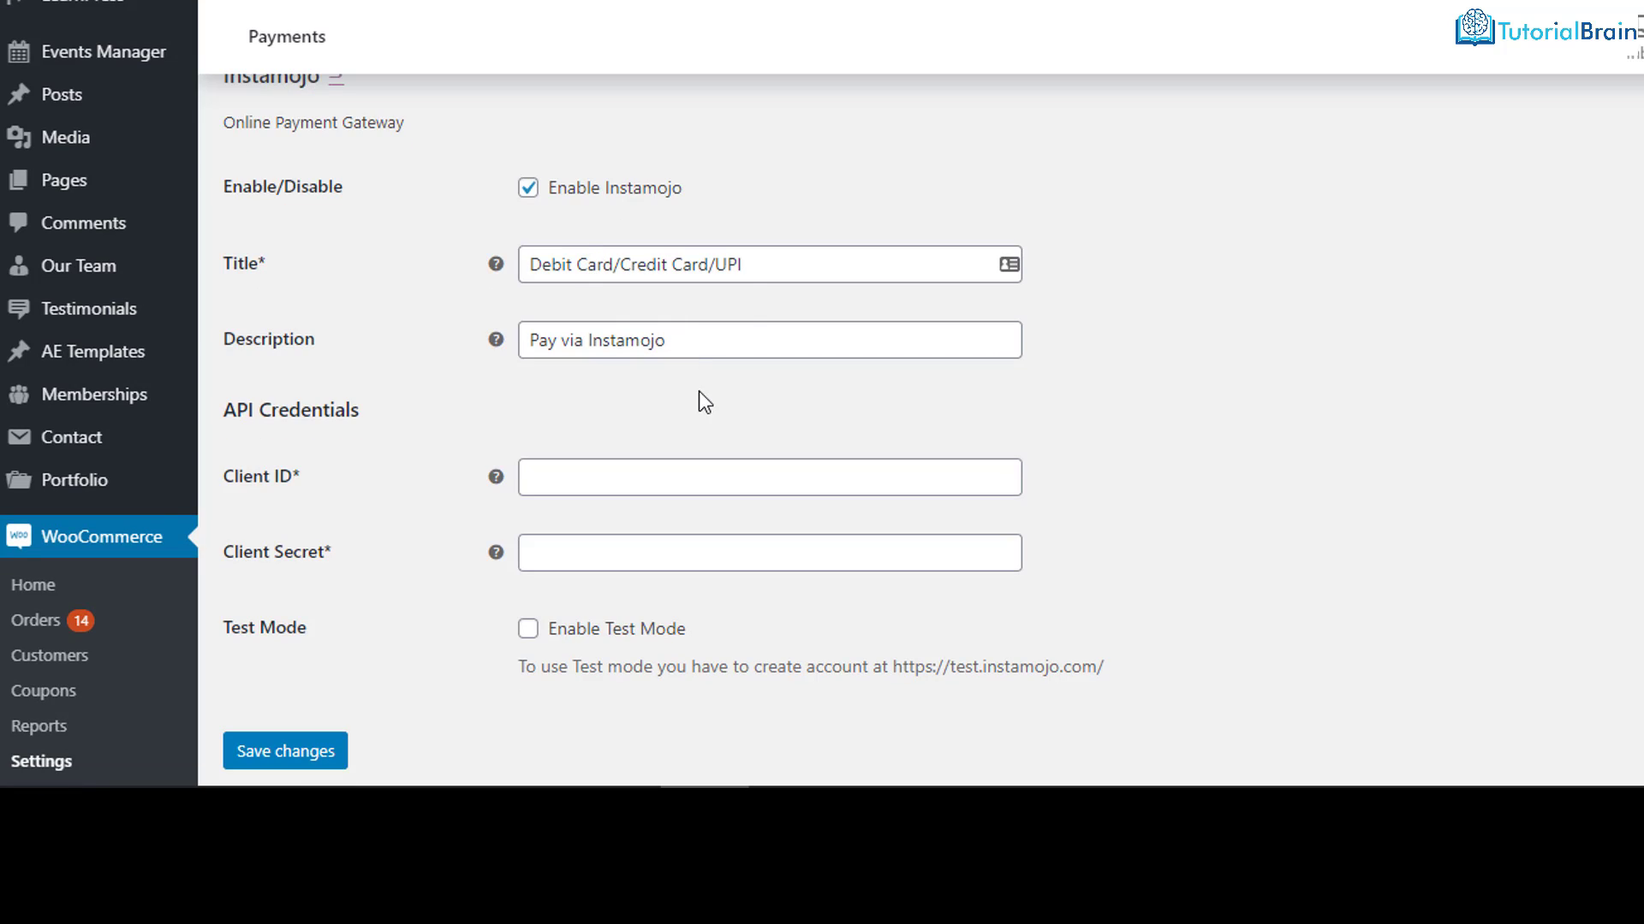
drag(747, 265, 516, 247)
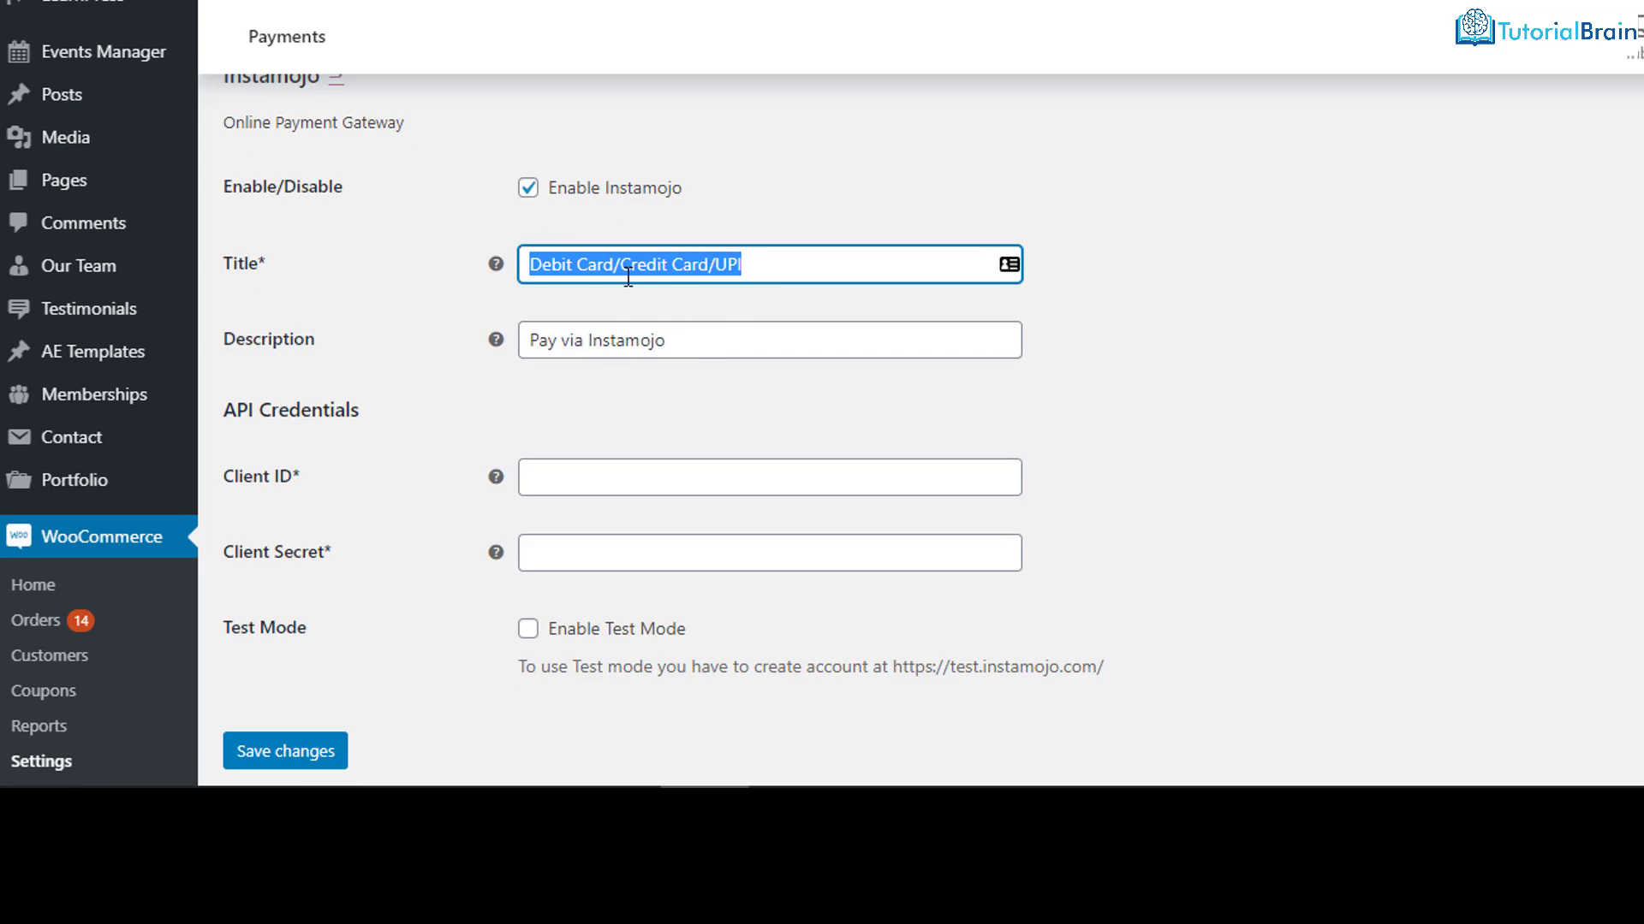
click(759, 262)
drag(759, 262, 535, 259)
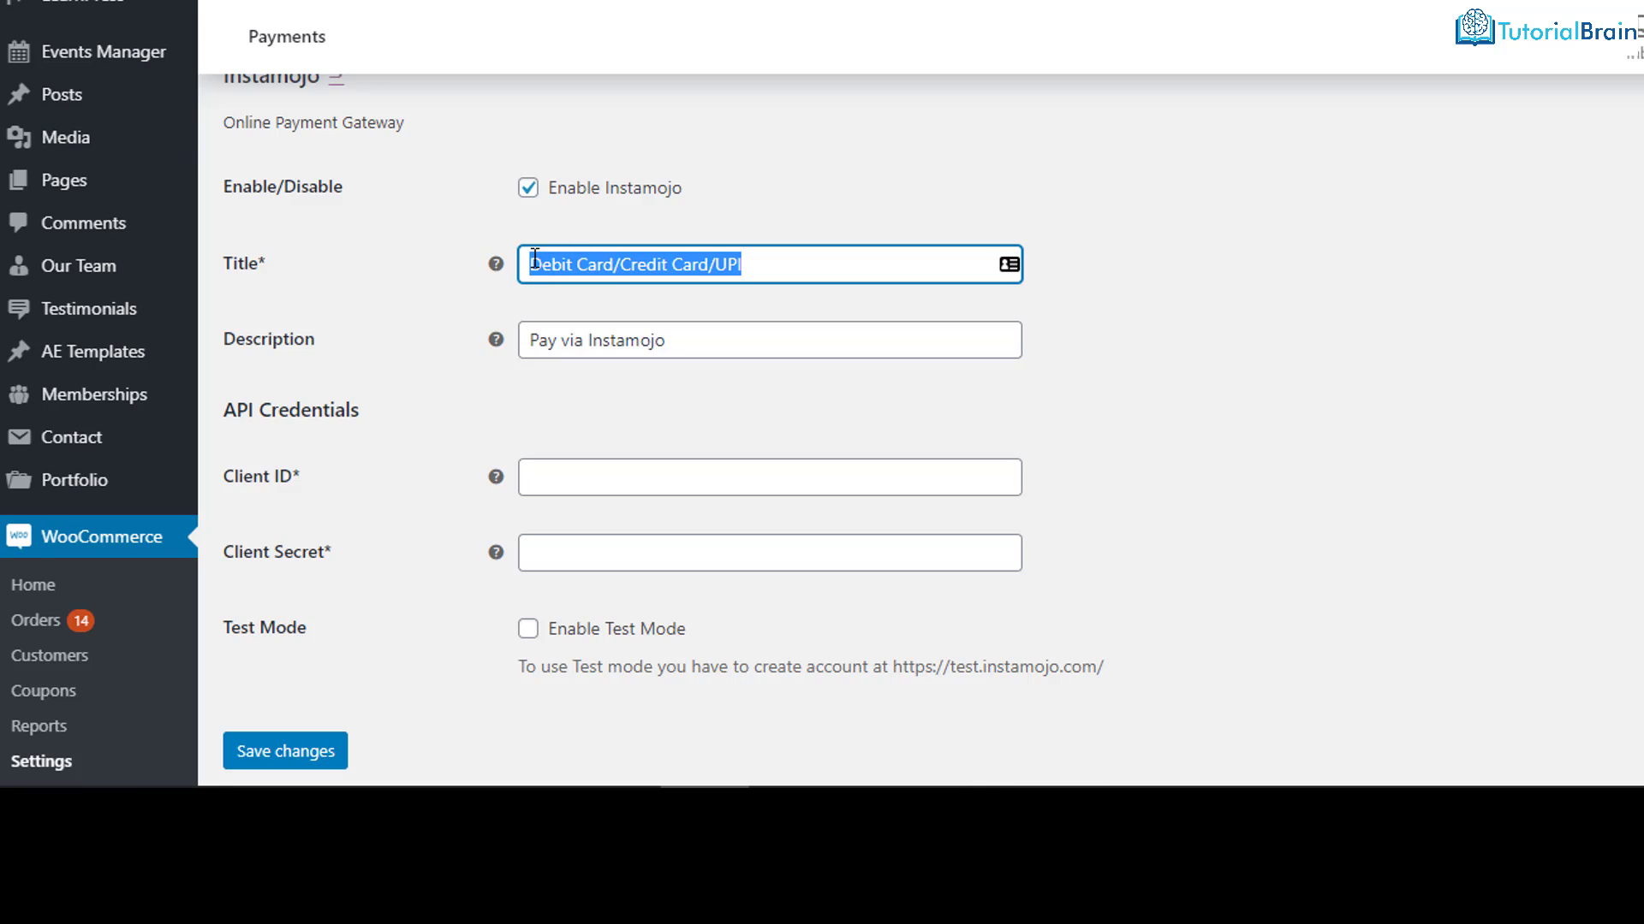
click(762, 266)
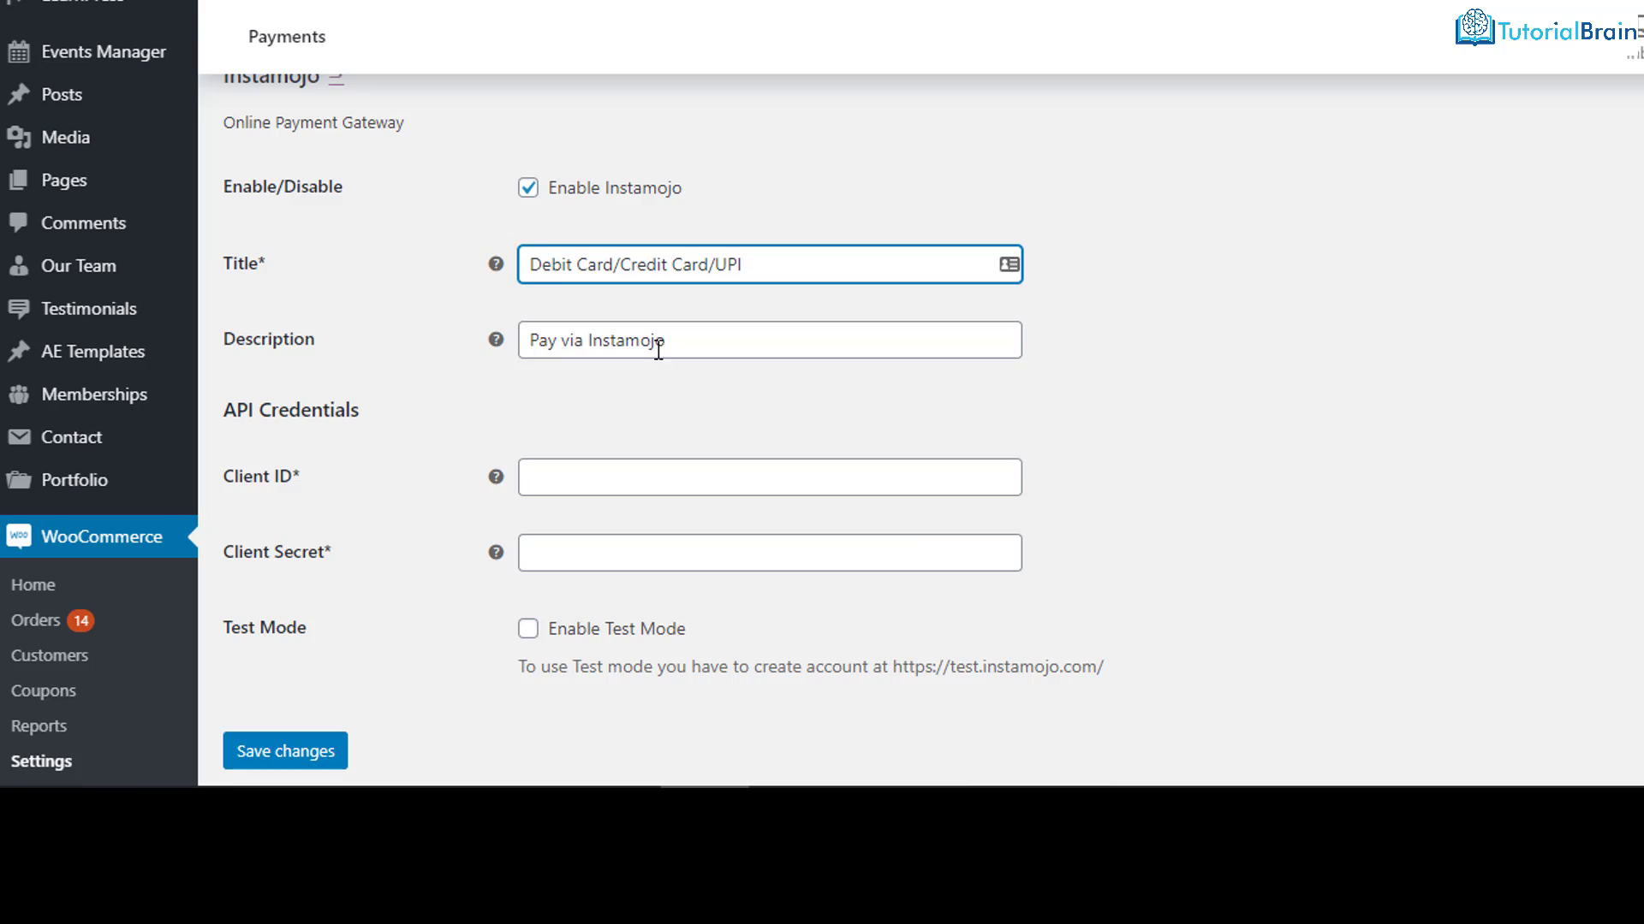
- Highlight the Pay via Instamojo description, then bring up the store's checkout page
drag(675, 335, 532, 339)
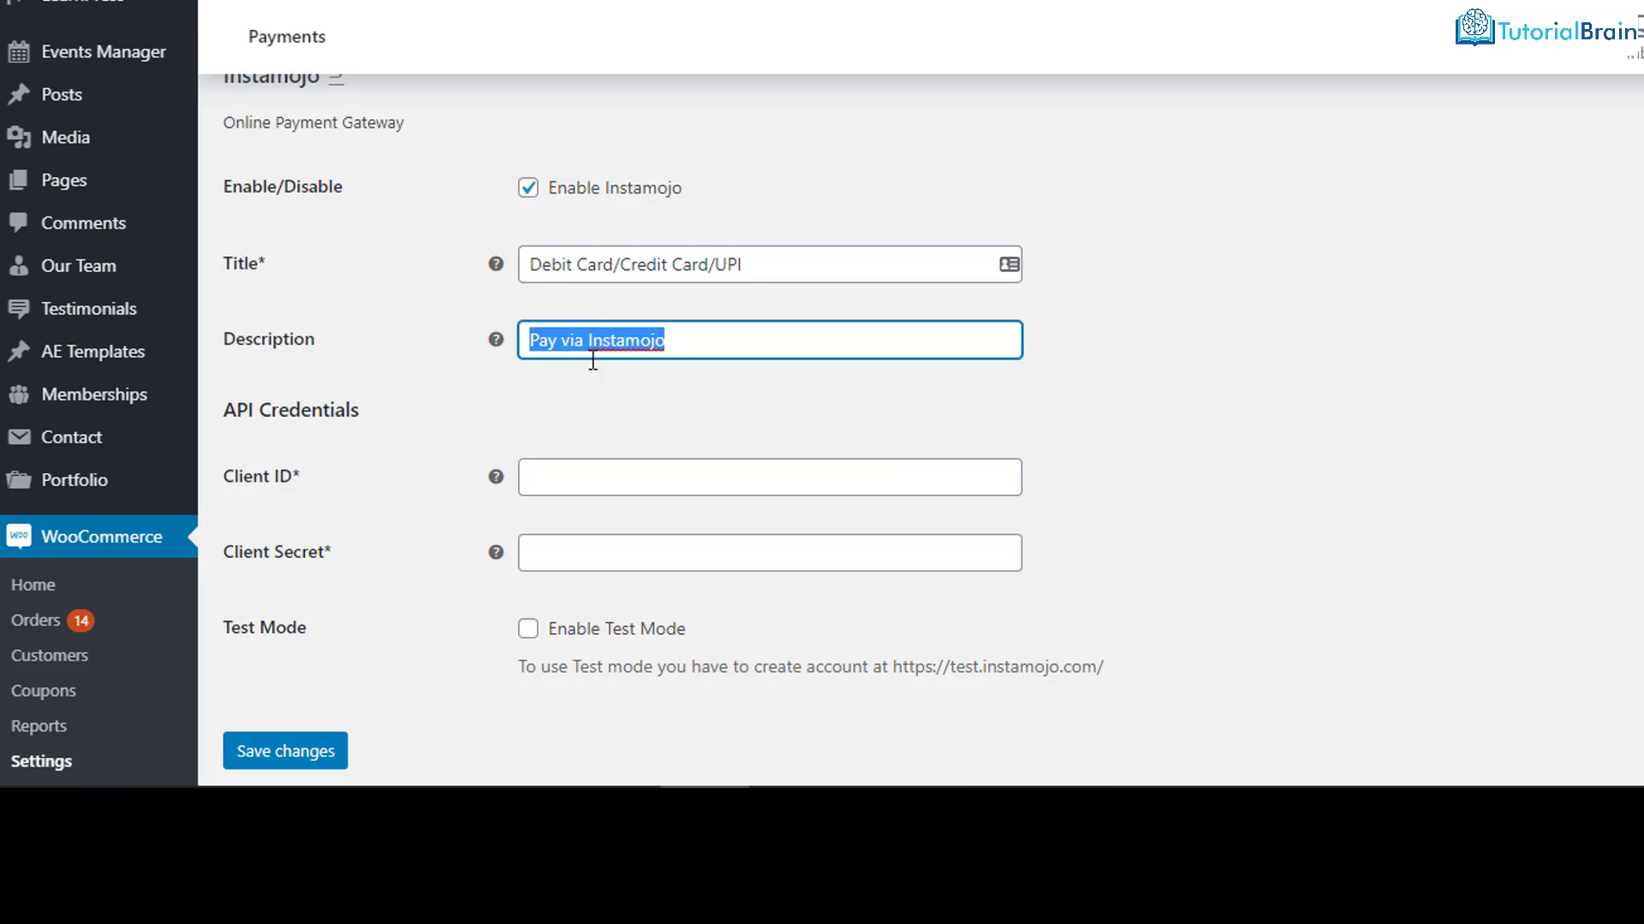
click(690, 345)
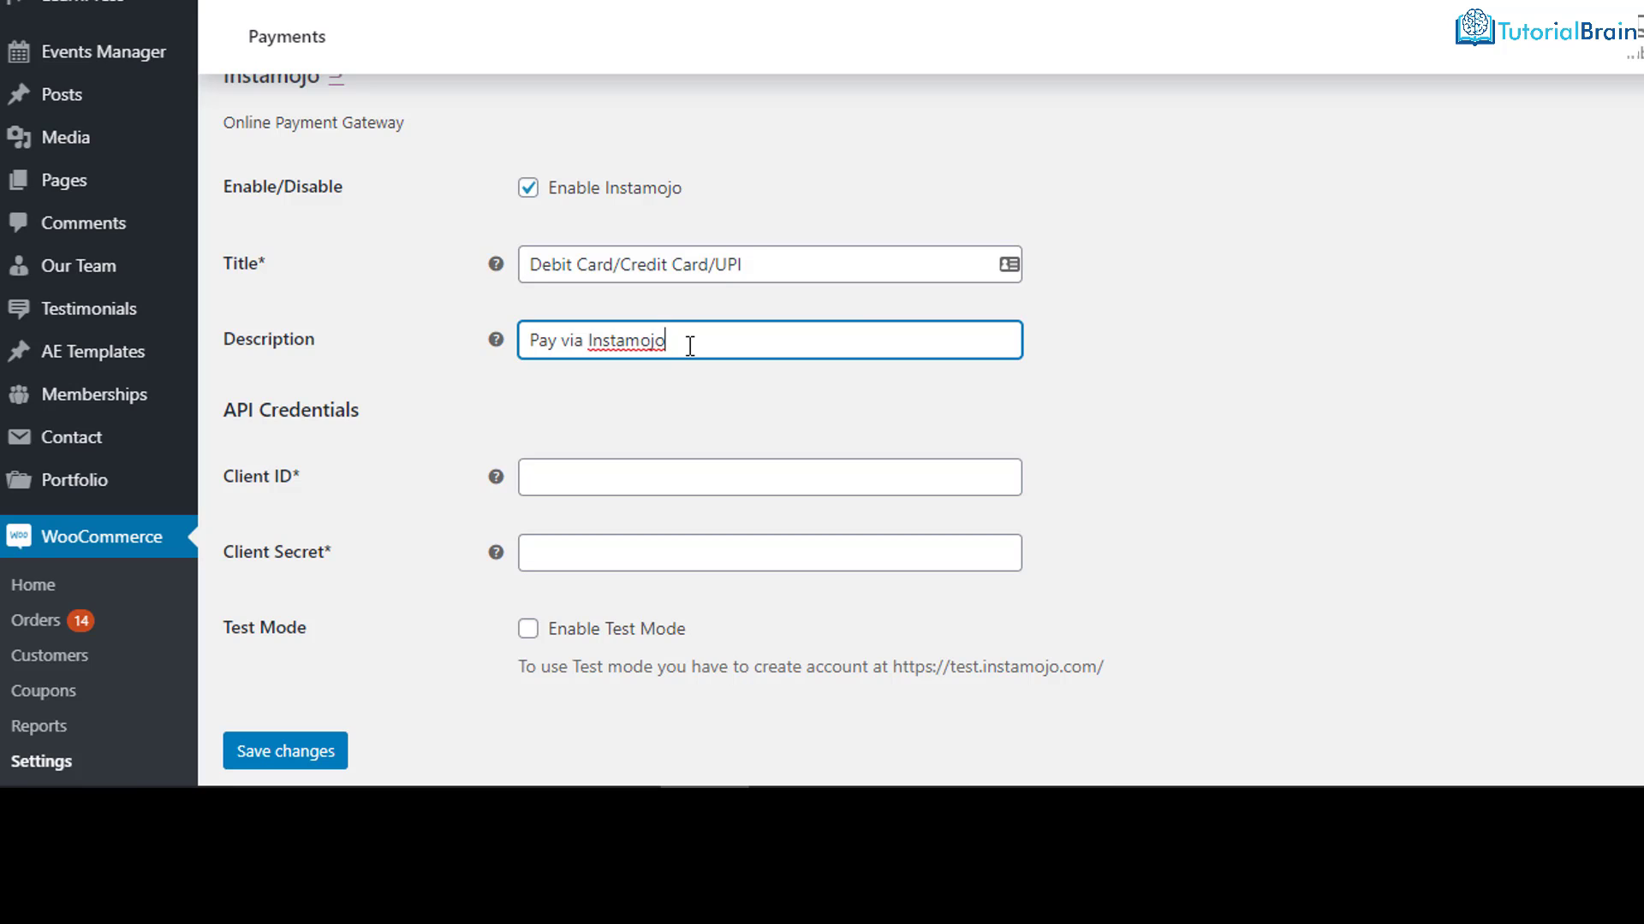
mouse_move(747, 796)
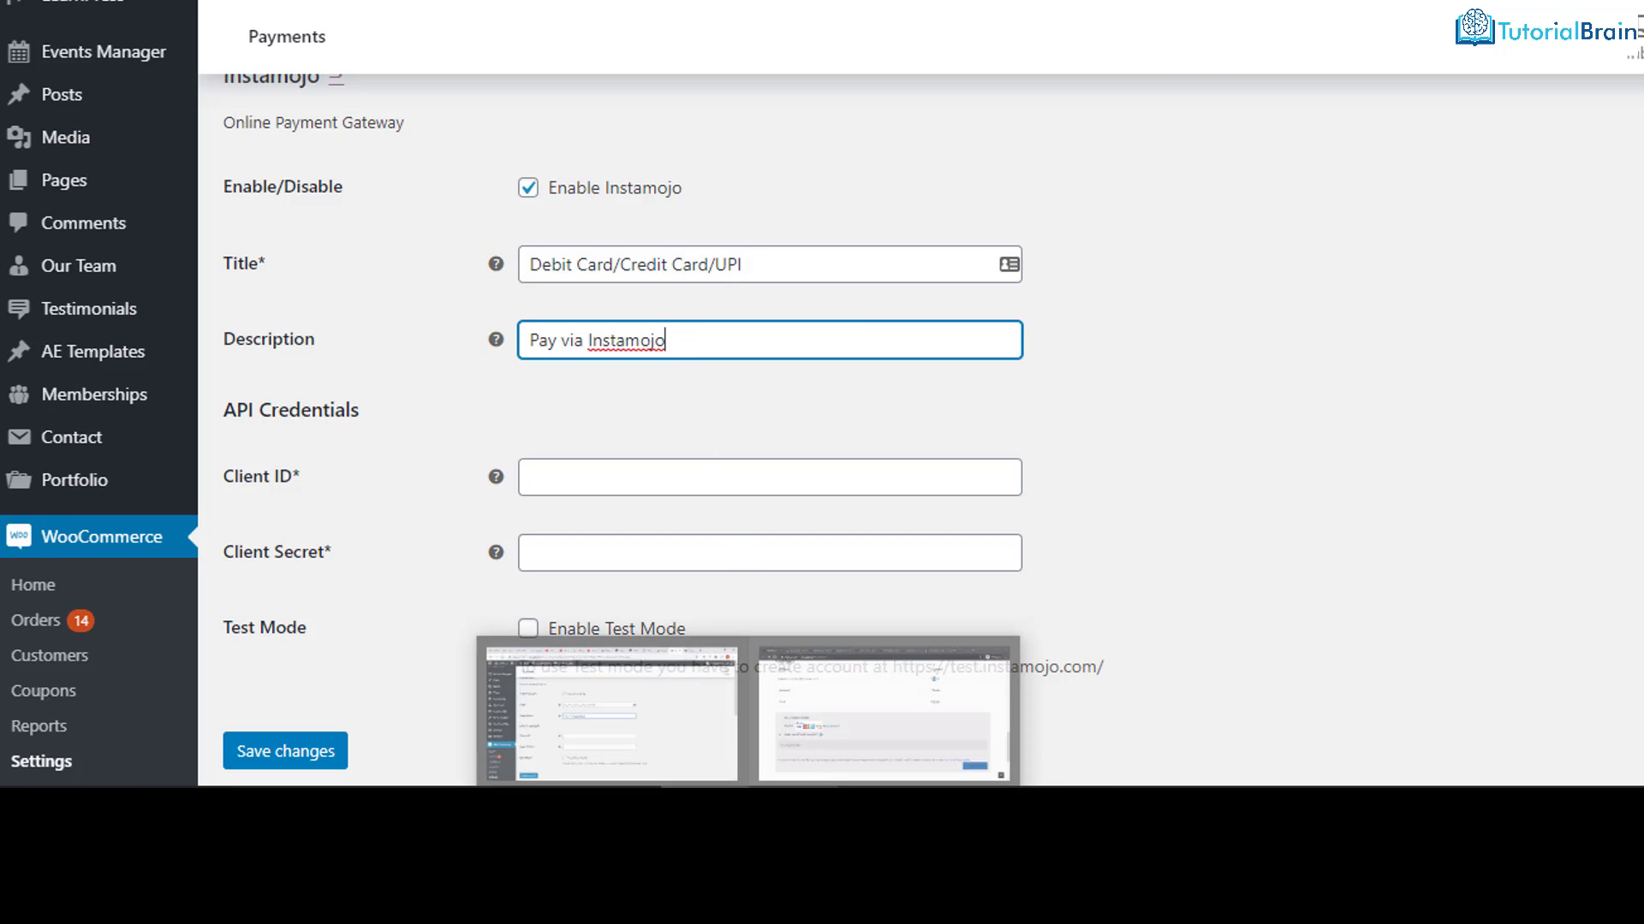
click(884, 713)
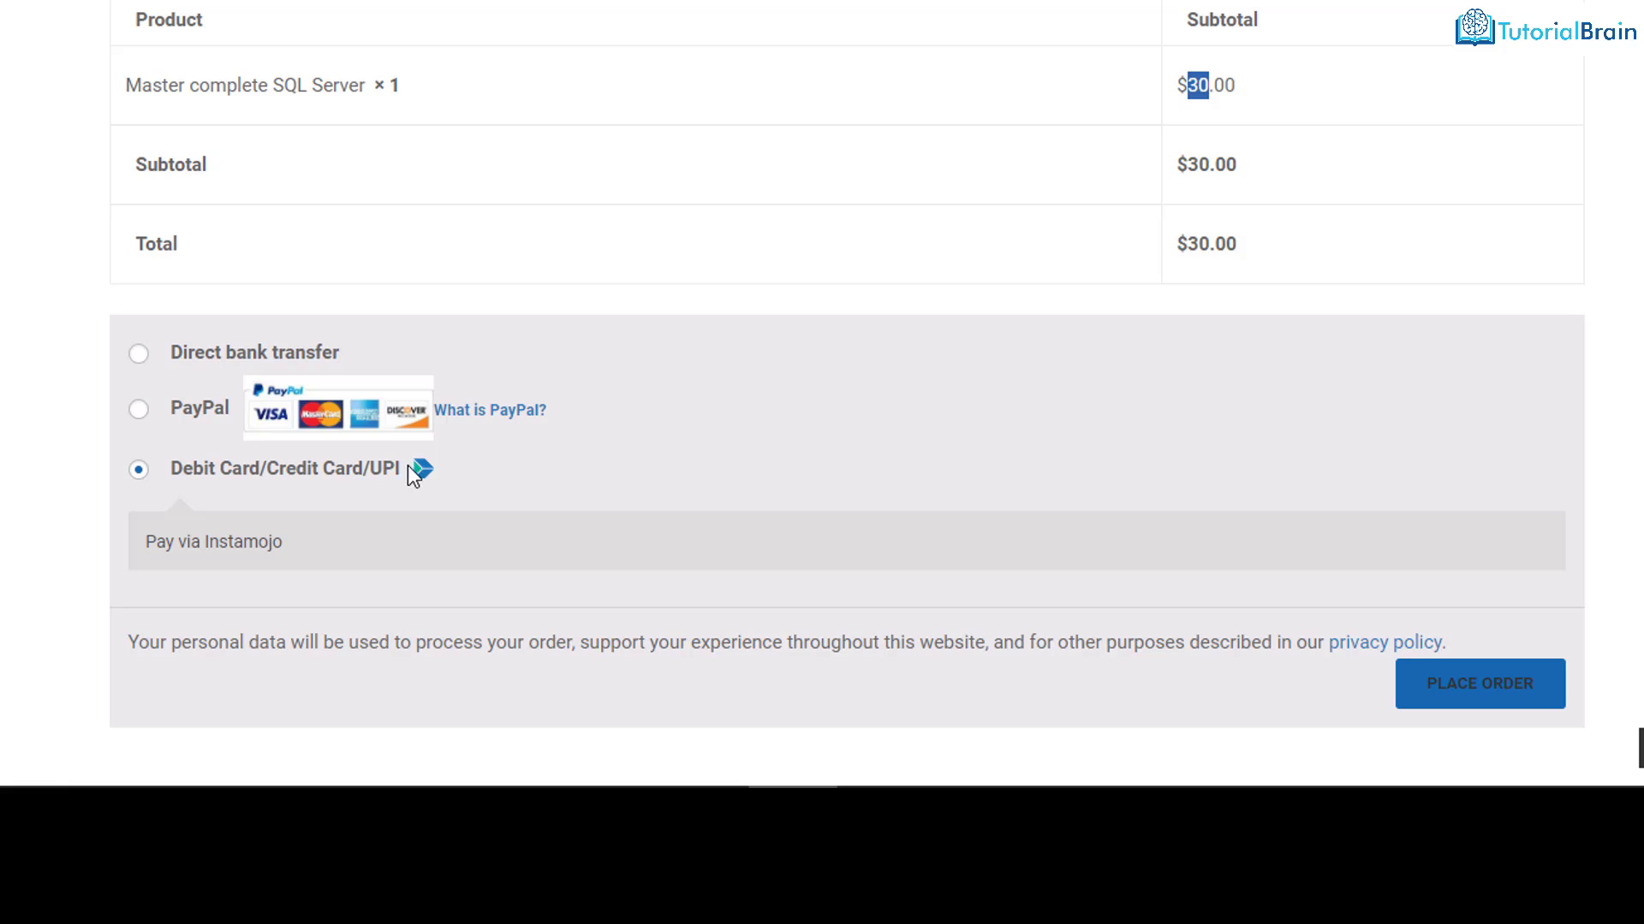
- Highlight the Pay via Instamojo note at checkout, then return to the empty Client ID field
drag(296, 542, 154, 553)
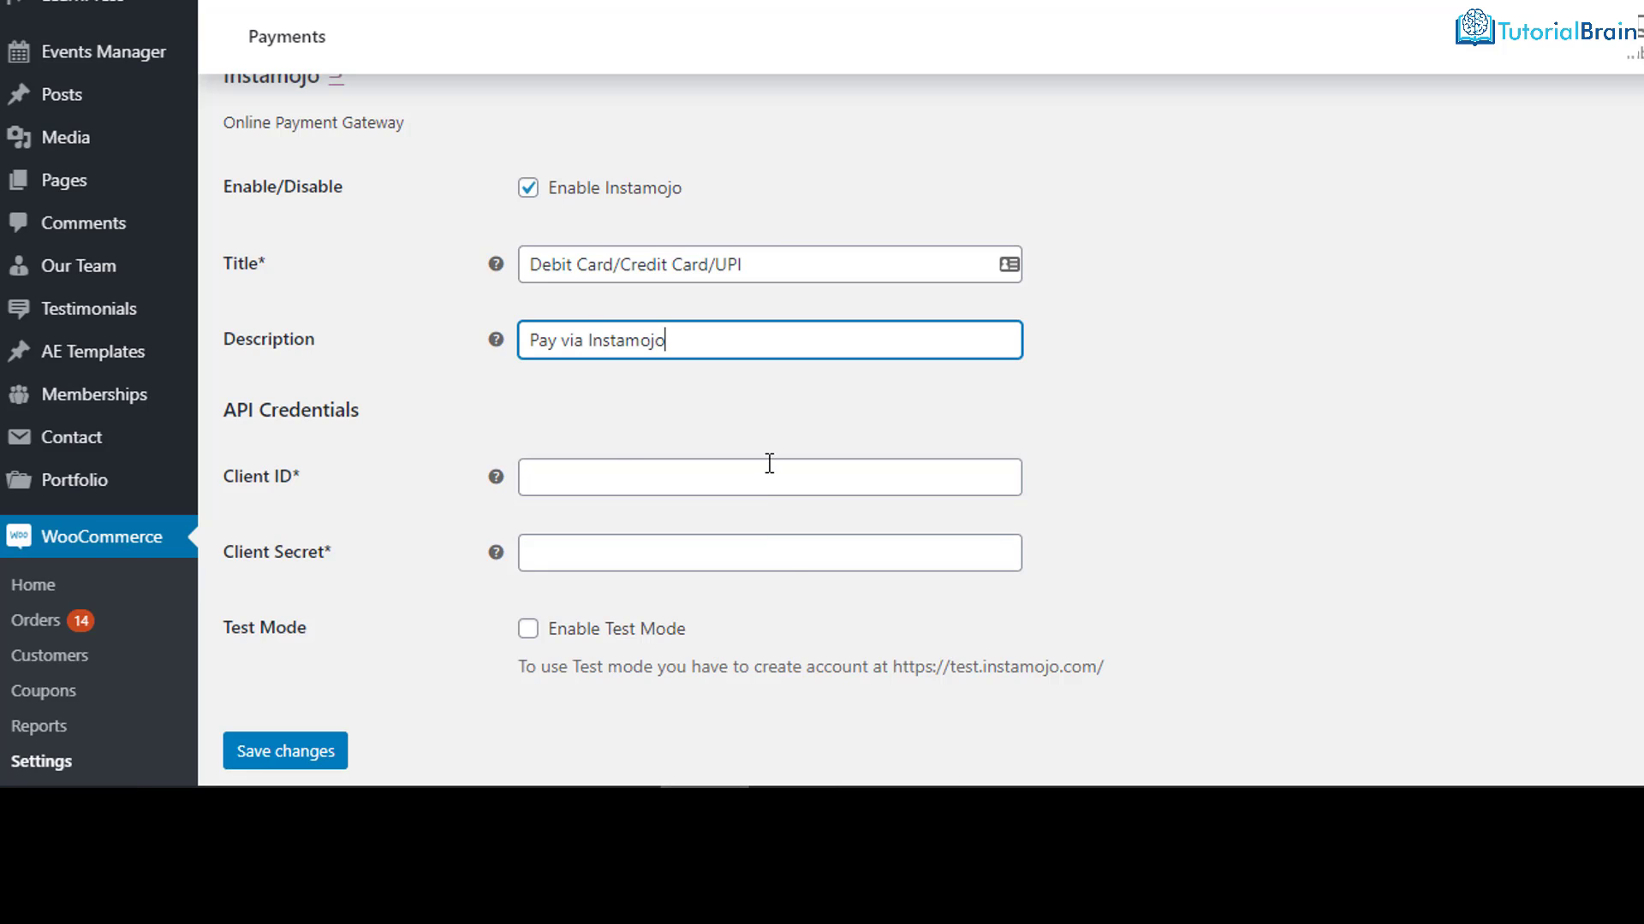
click(614, 467)
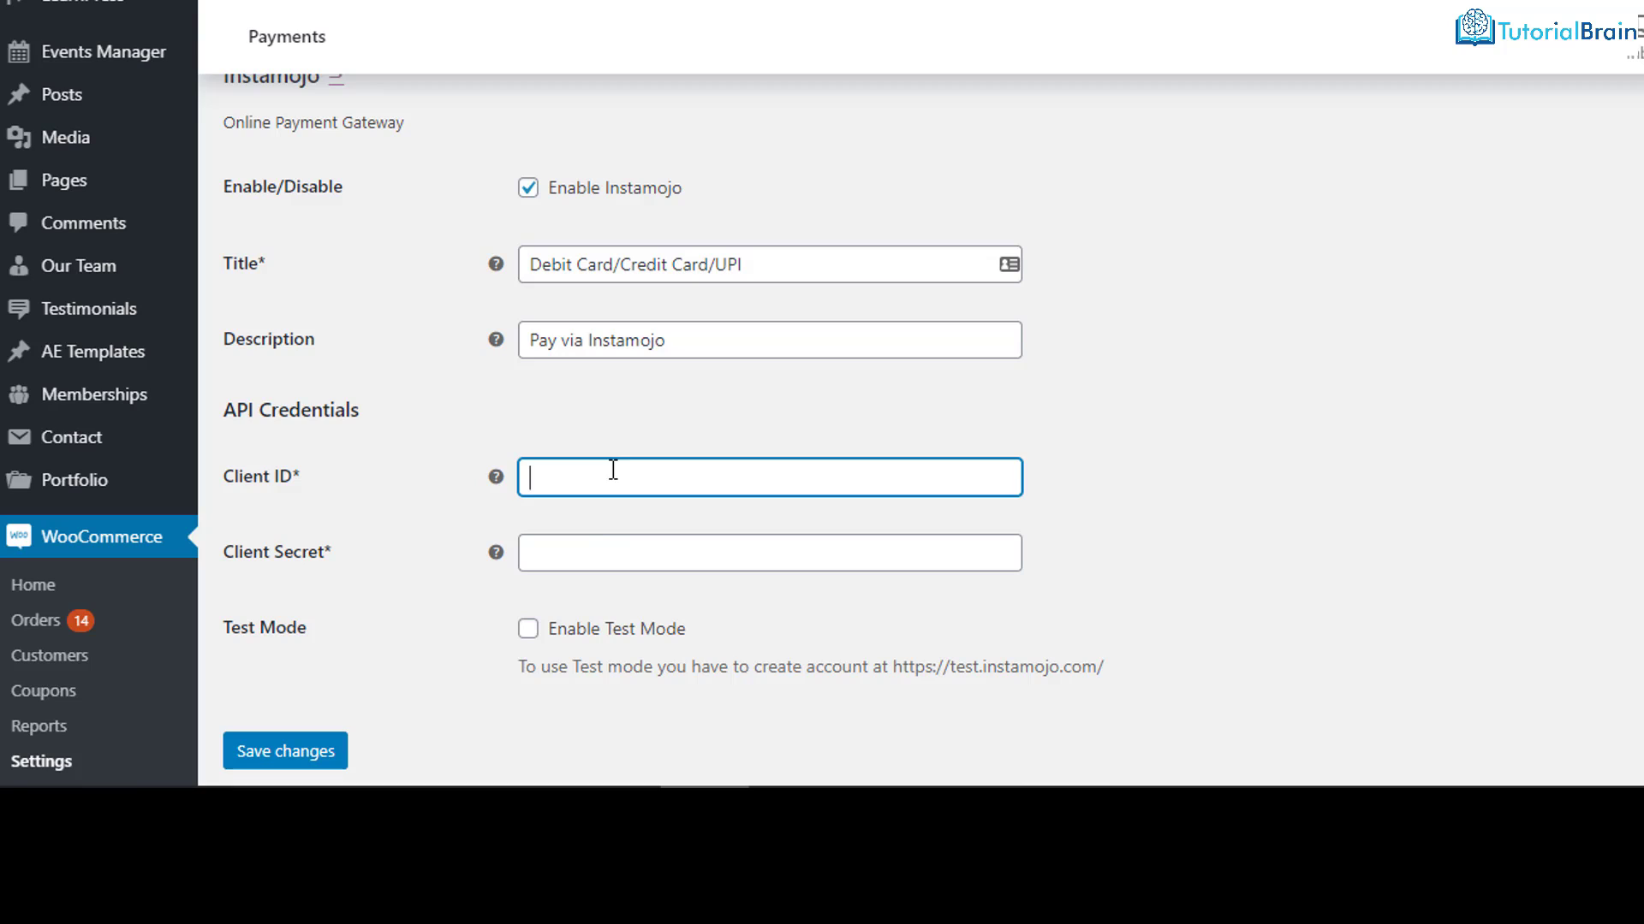
click(583, 550)
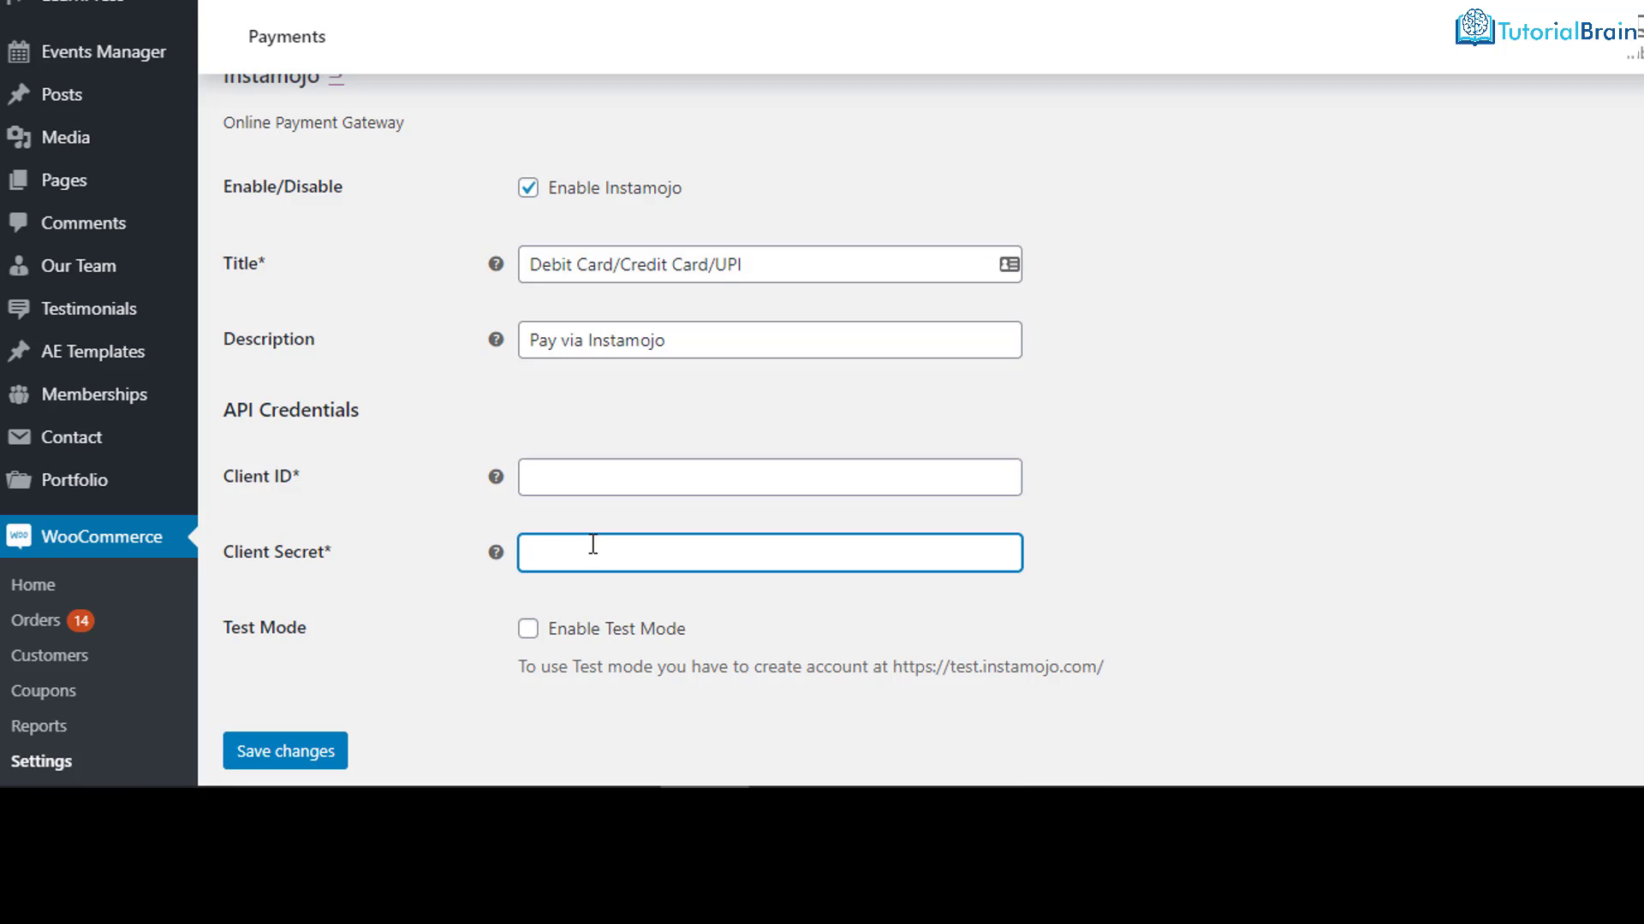
click(584, 475)
click(586, 551)
click(557, 477)
click(552, 554)
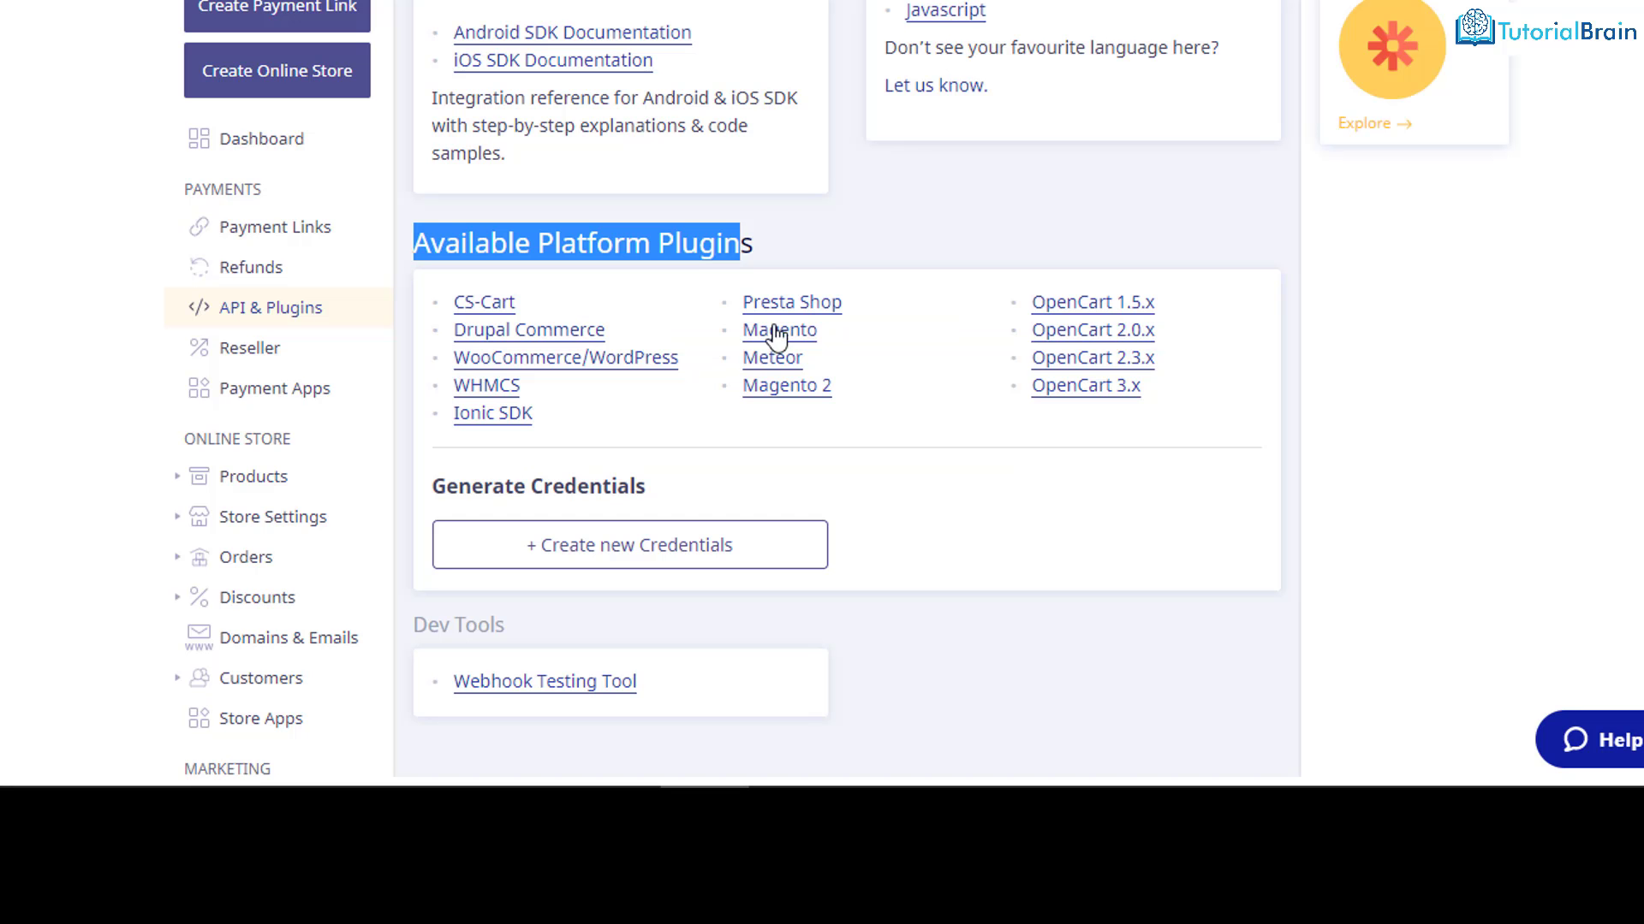
- Highlight the Generate Credentials heading above the Create new Credentials button
click(437, 490)
drag(437, 490, 644, 487)
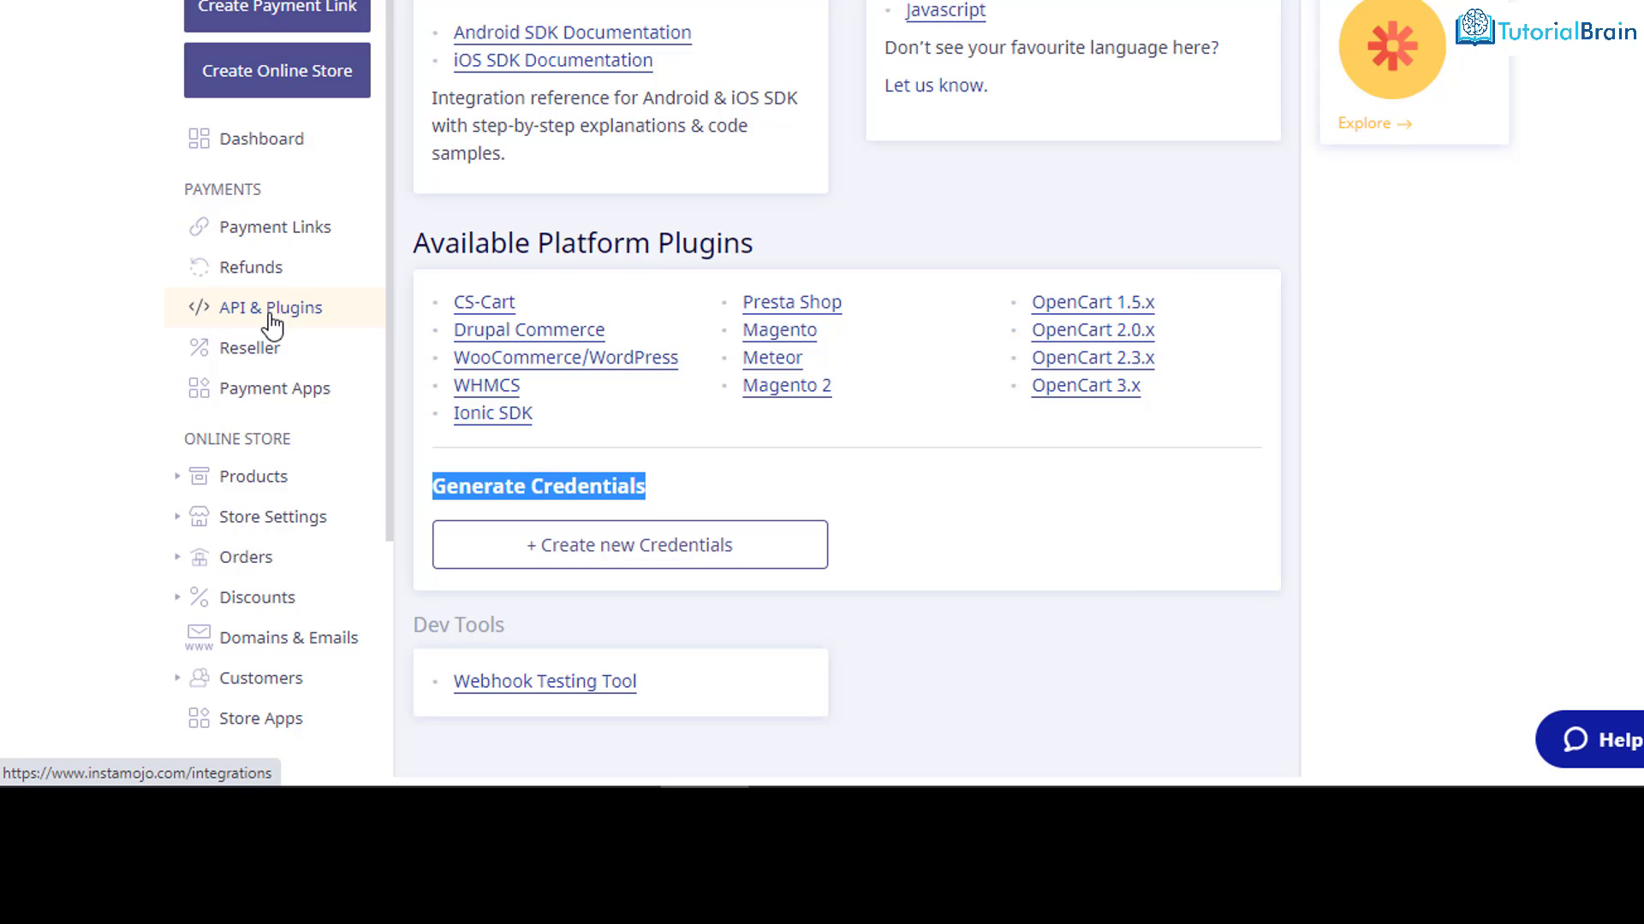
click(591, 483)
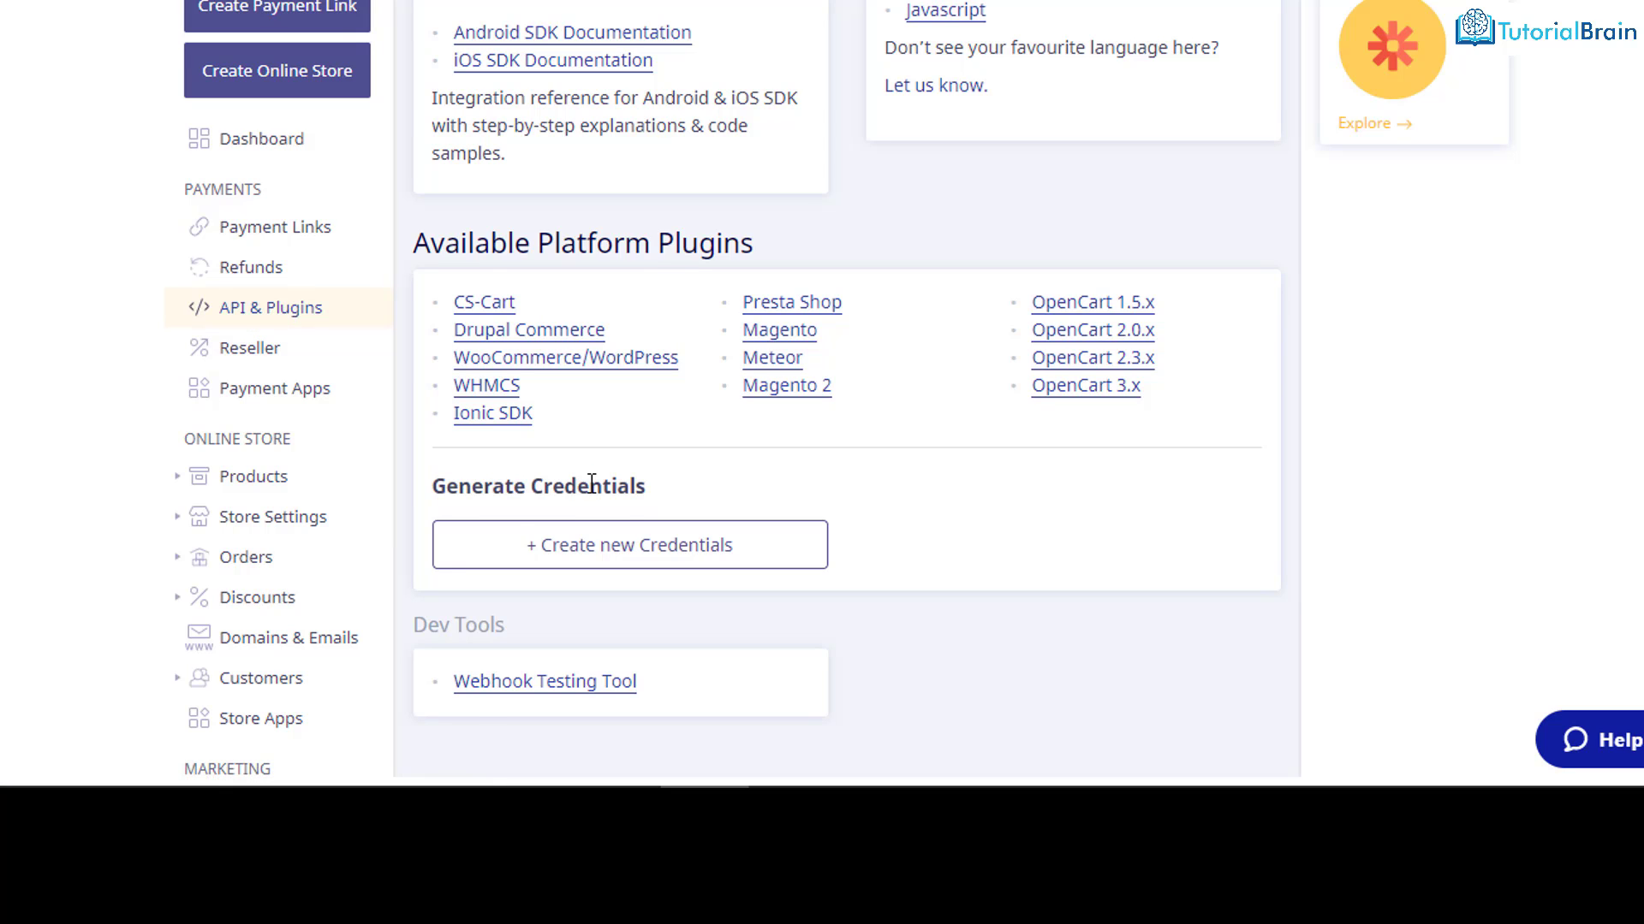
drag(432, 486, 648, 486)
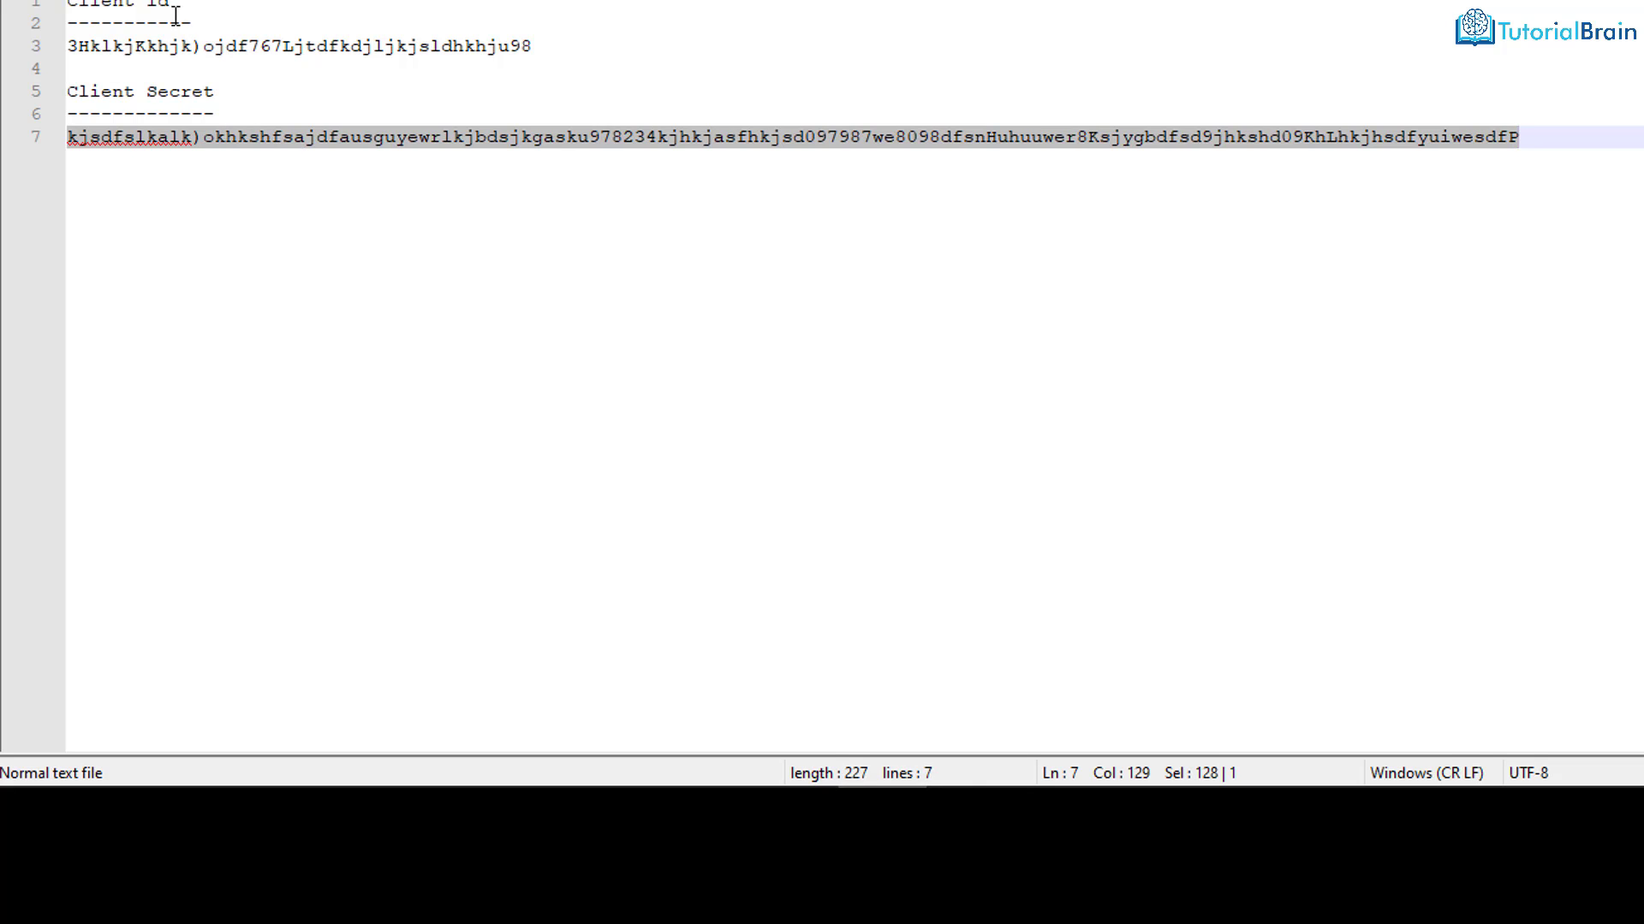
drag(175, 7, 538, 46)
click(71, 5)
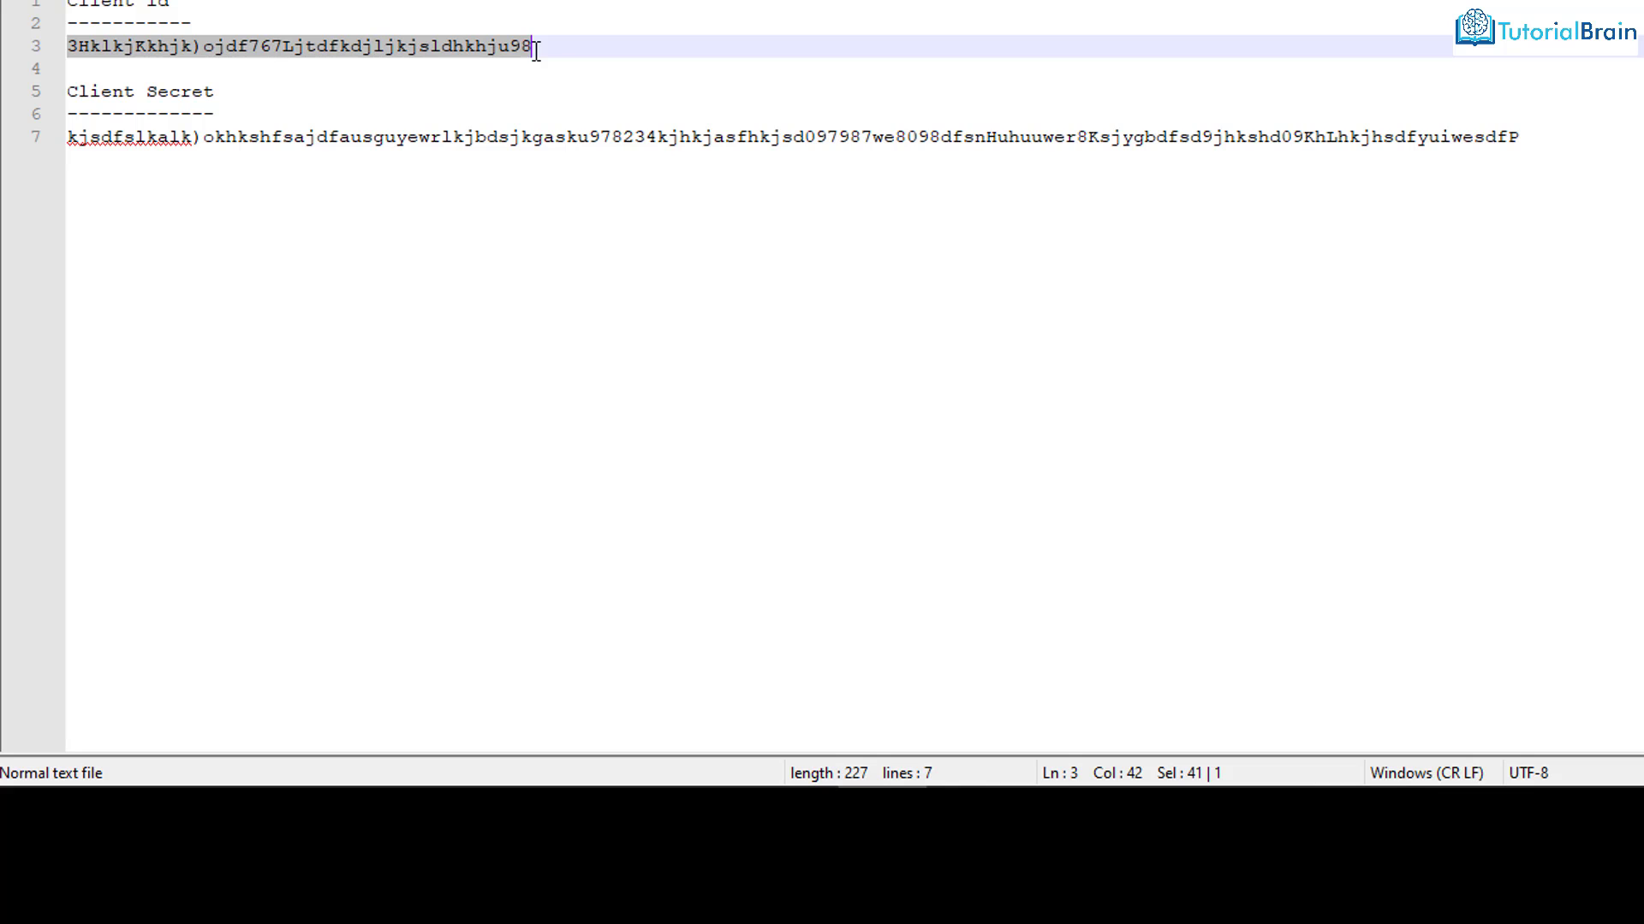
drag(69, 137, 1517, 139)
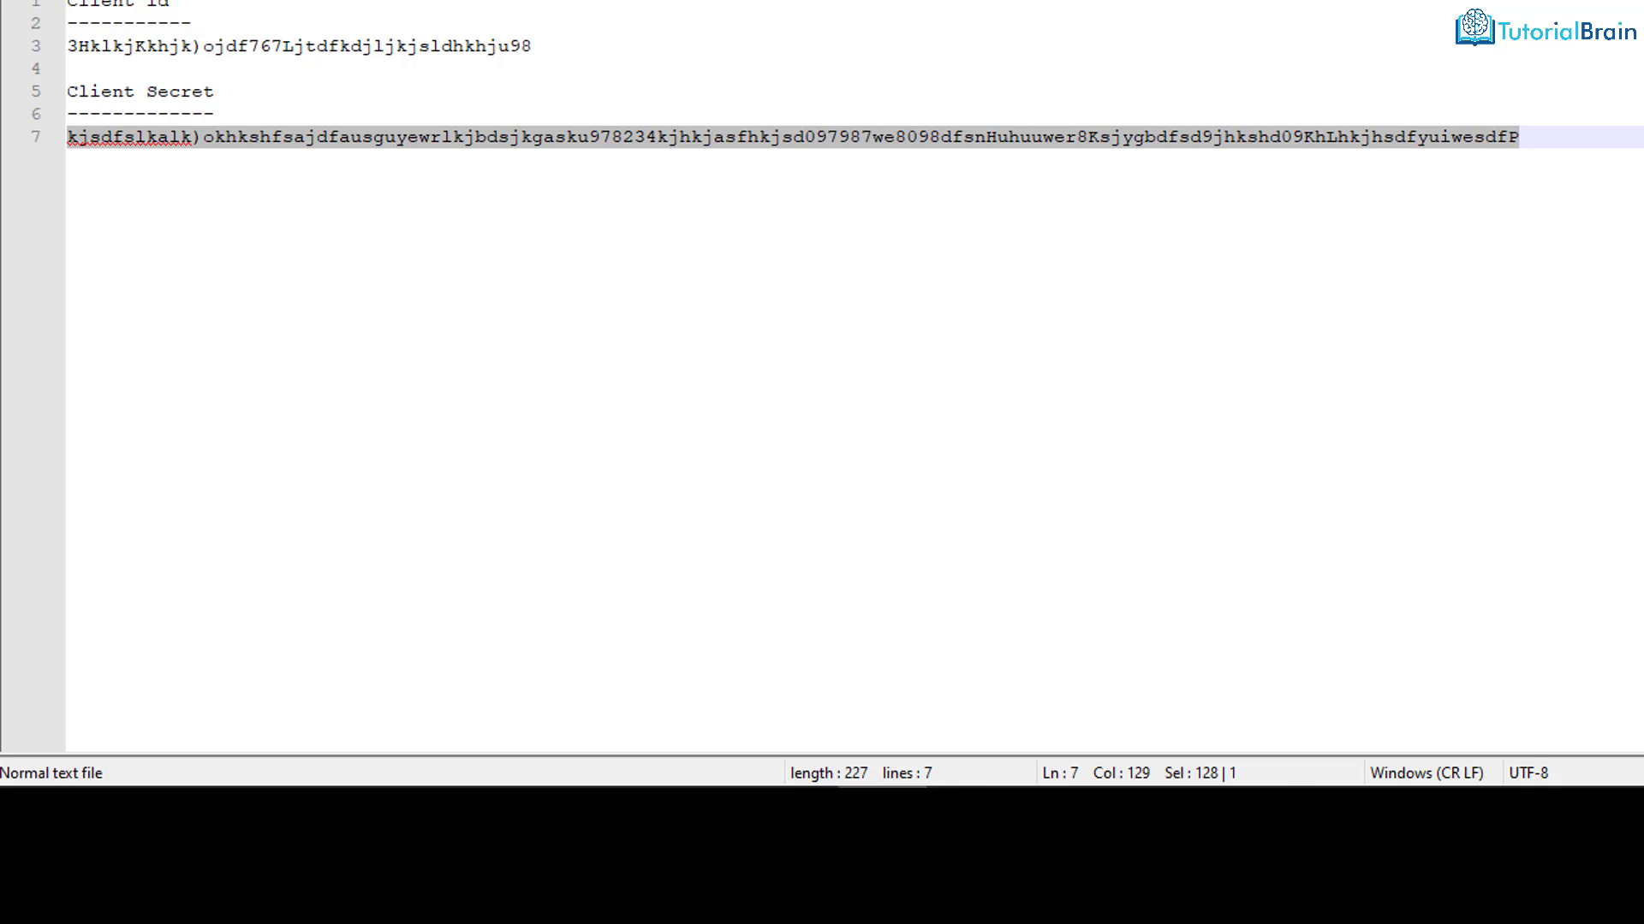
click(706, 813)
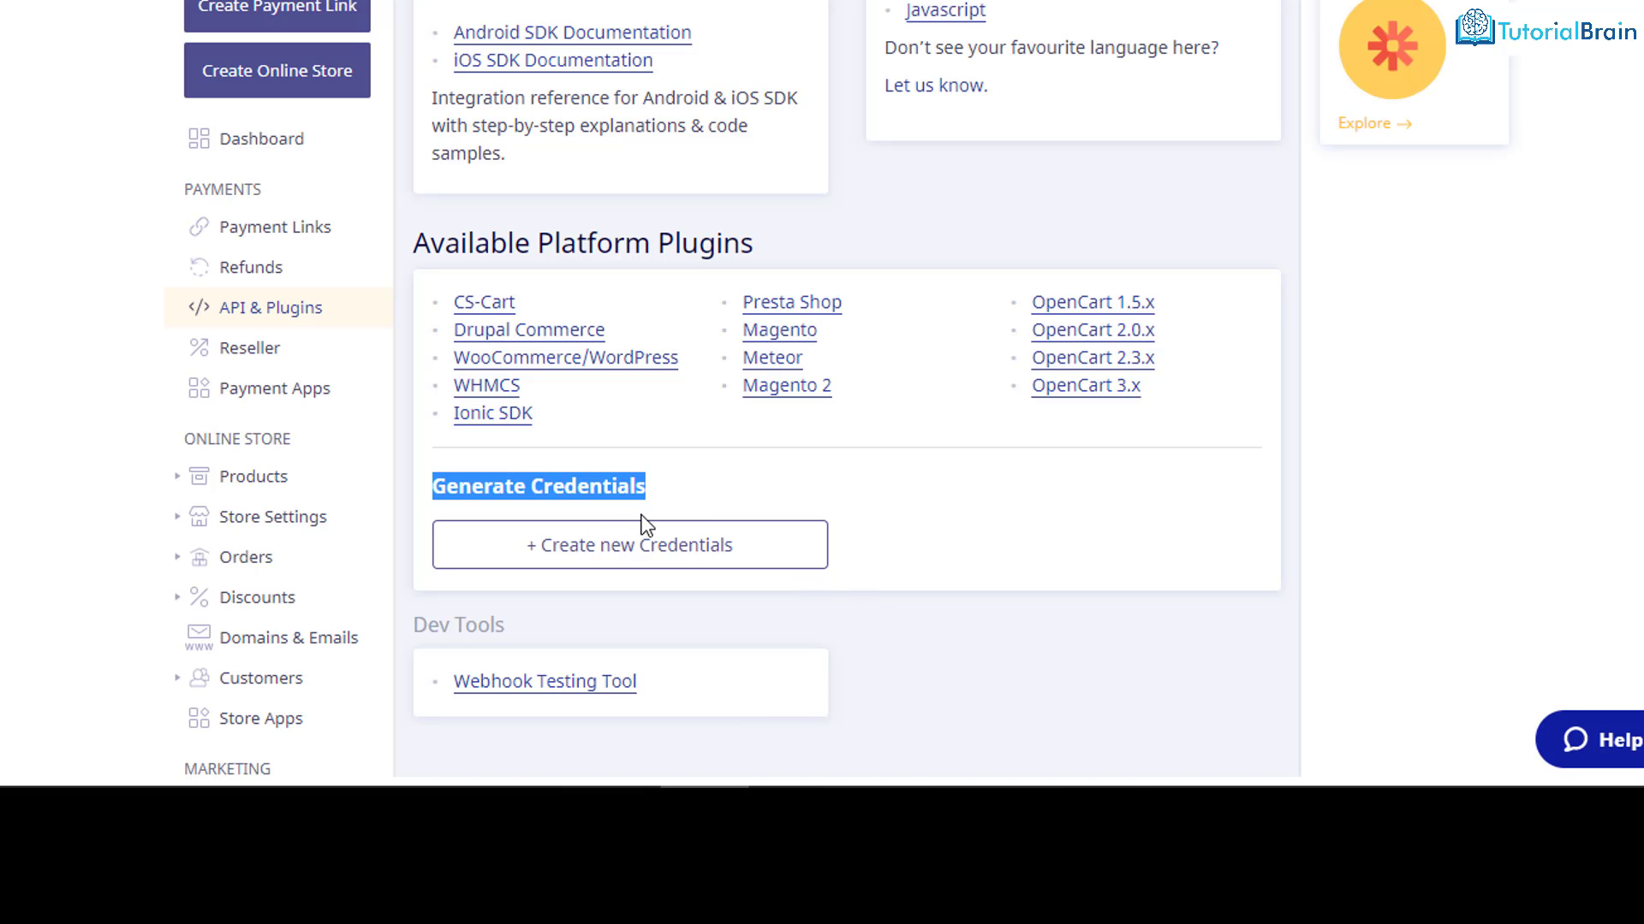
click(856, 813)
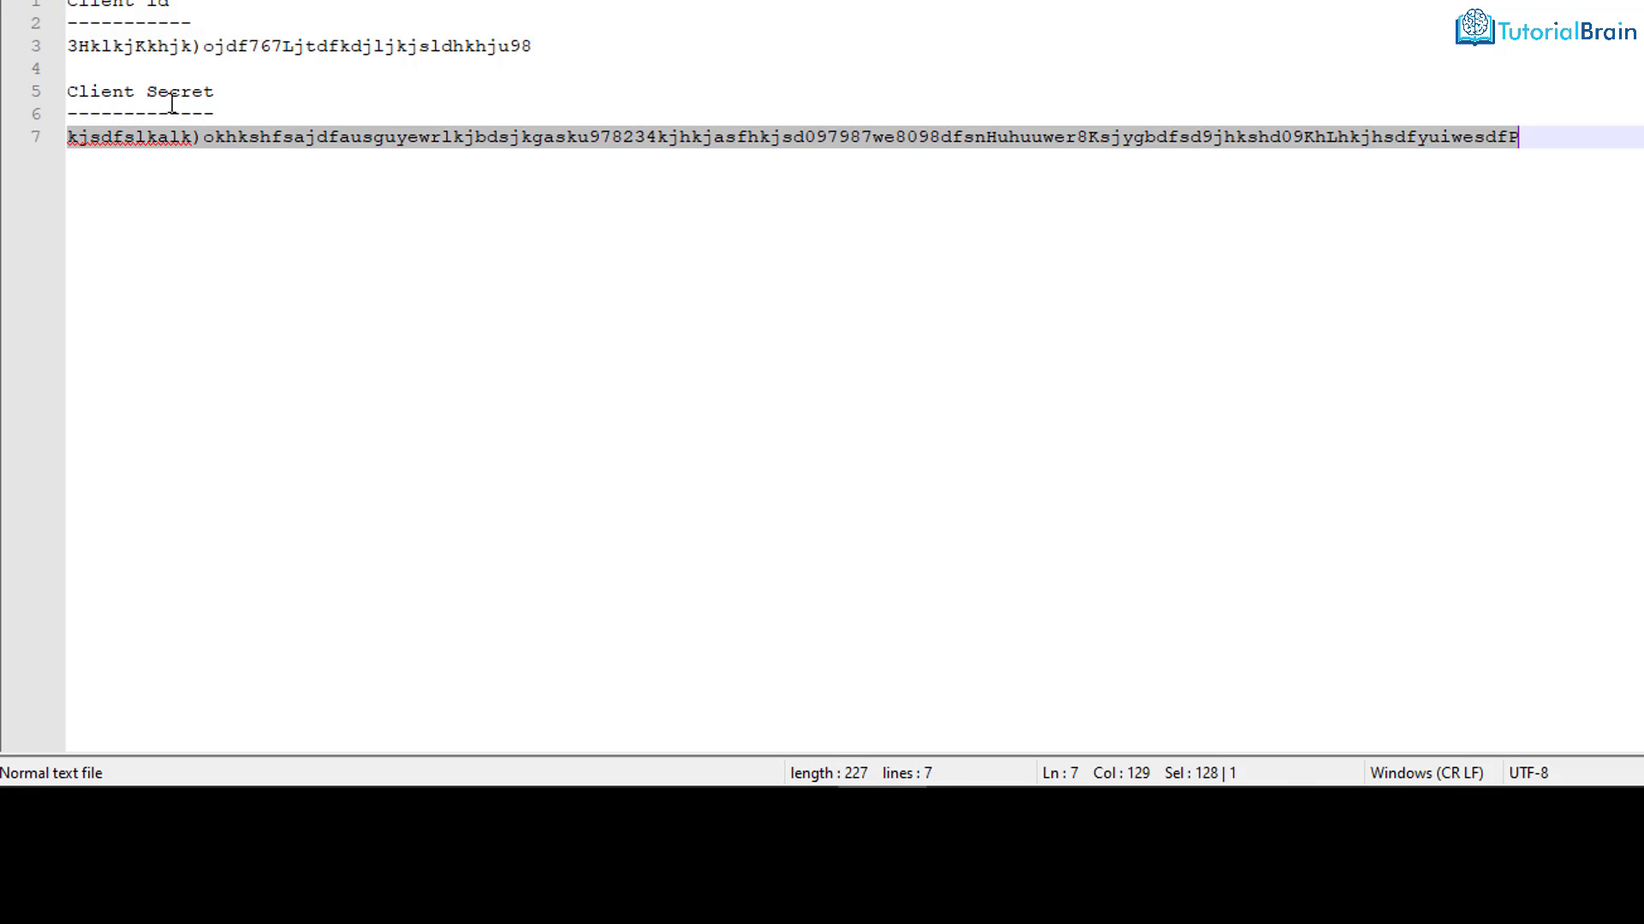
key(alt+Tab)
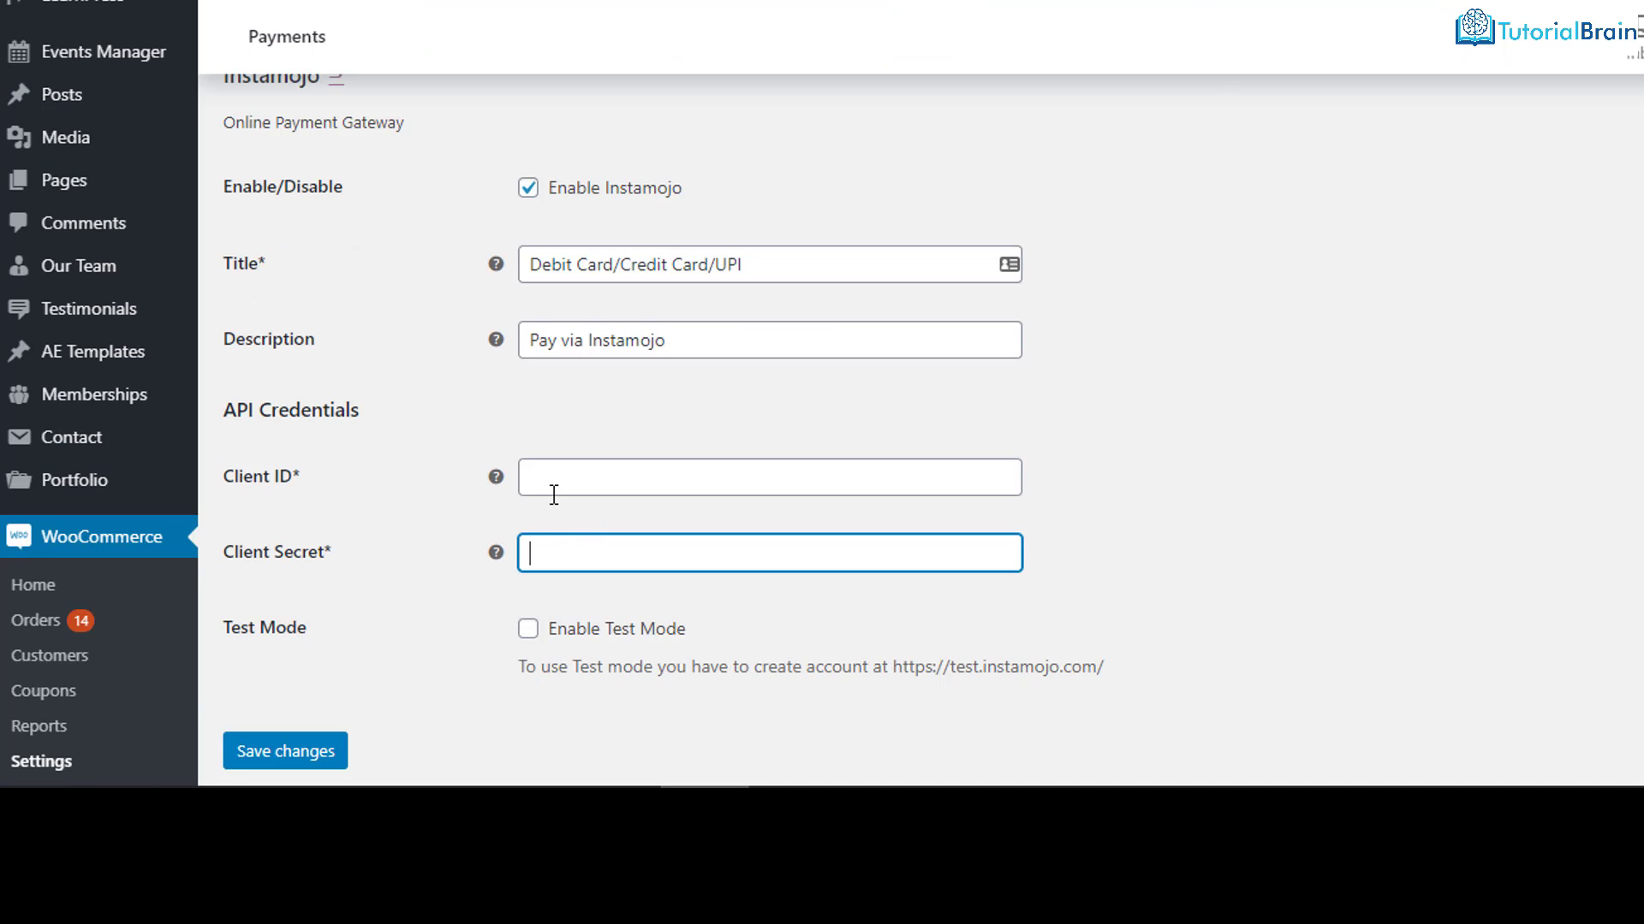
- Copy the client ID from the Notepad++ notes file into the Instamojo Client ID field
click(551, 482)
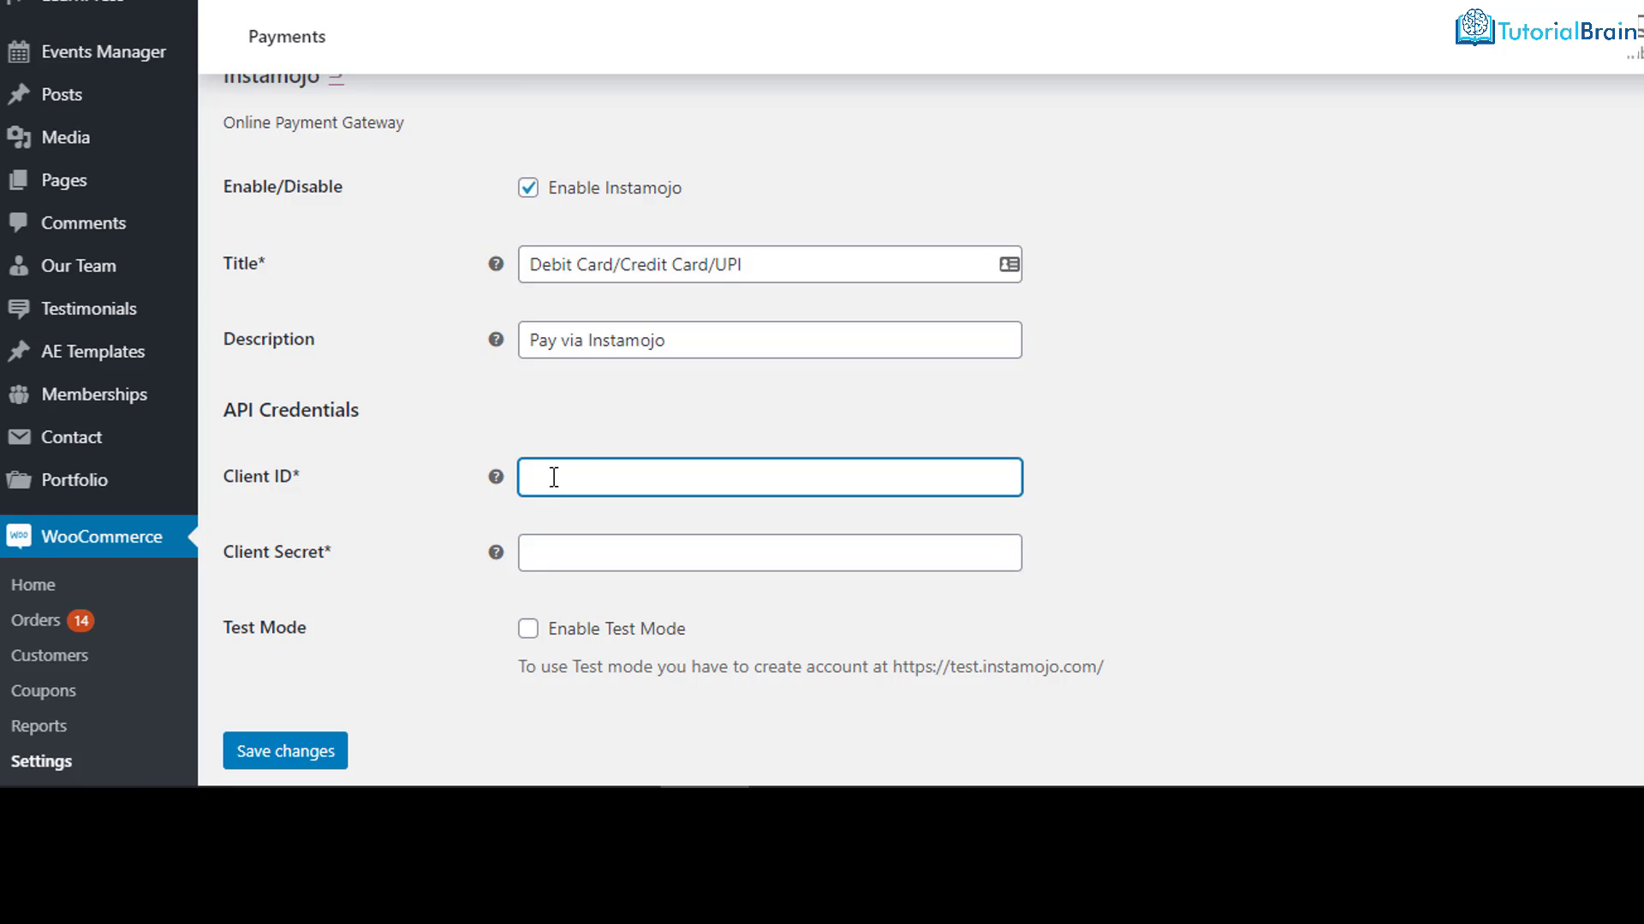
click(854, 716)
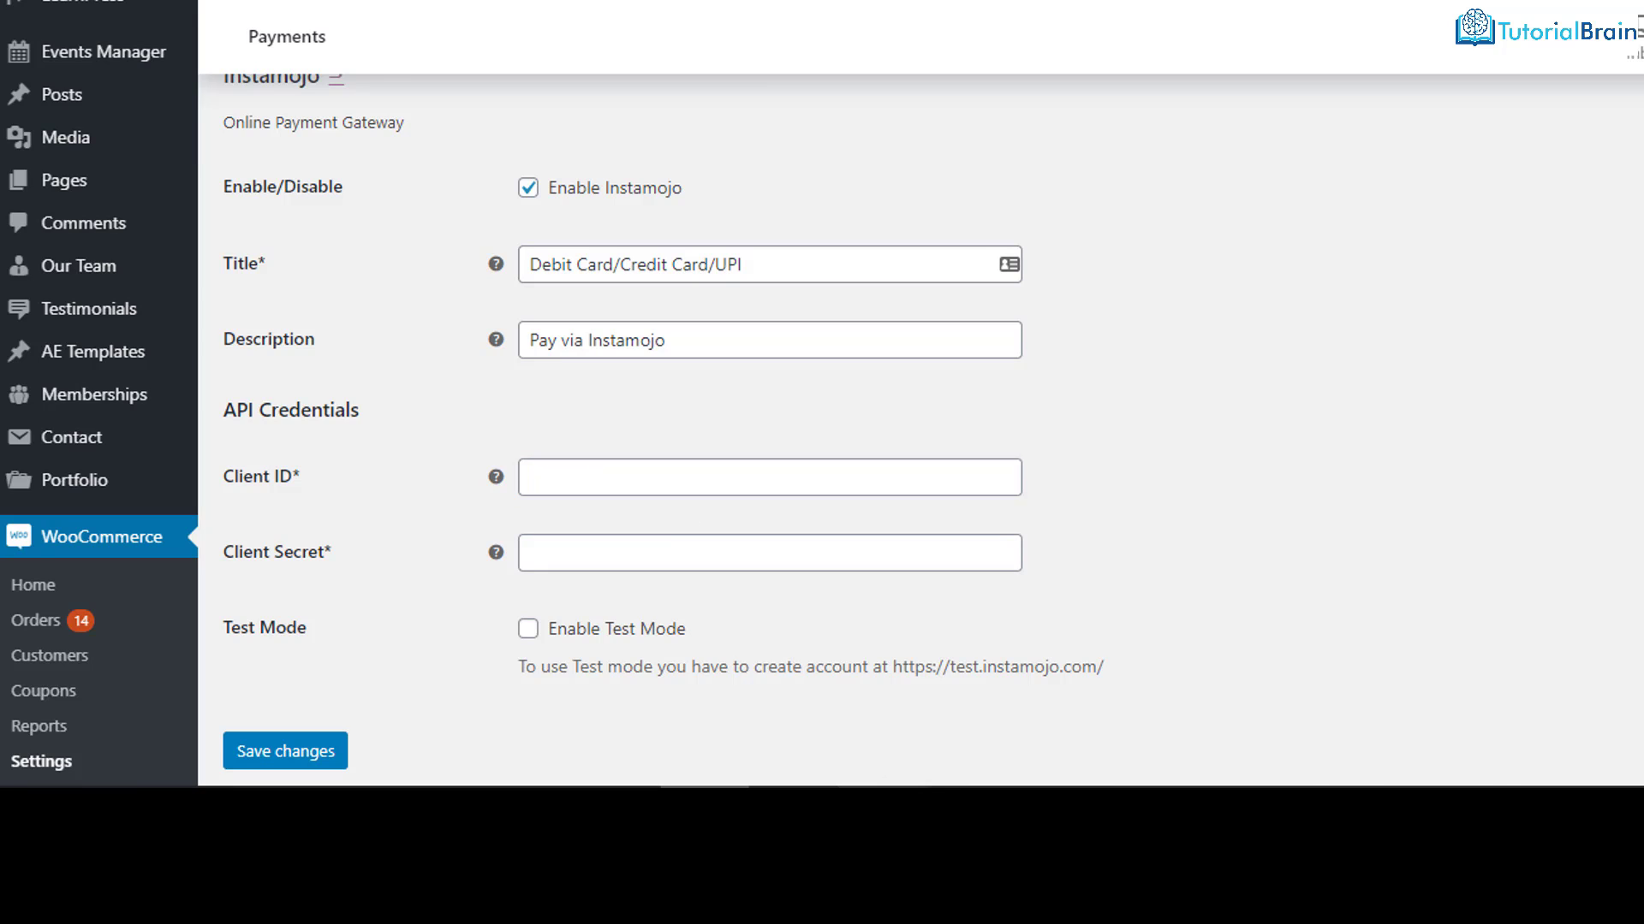
key(alt+Tab)
click(542, 48)
key(shift+Home)
key(ctrl+c)
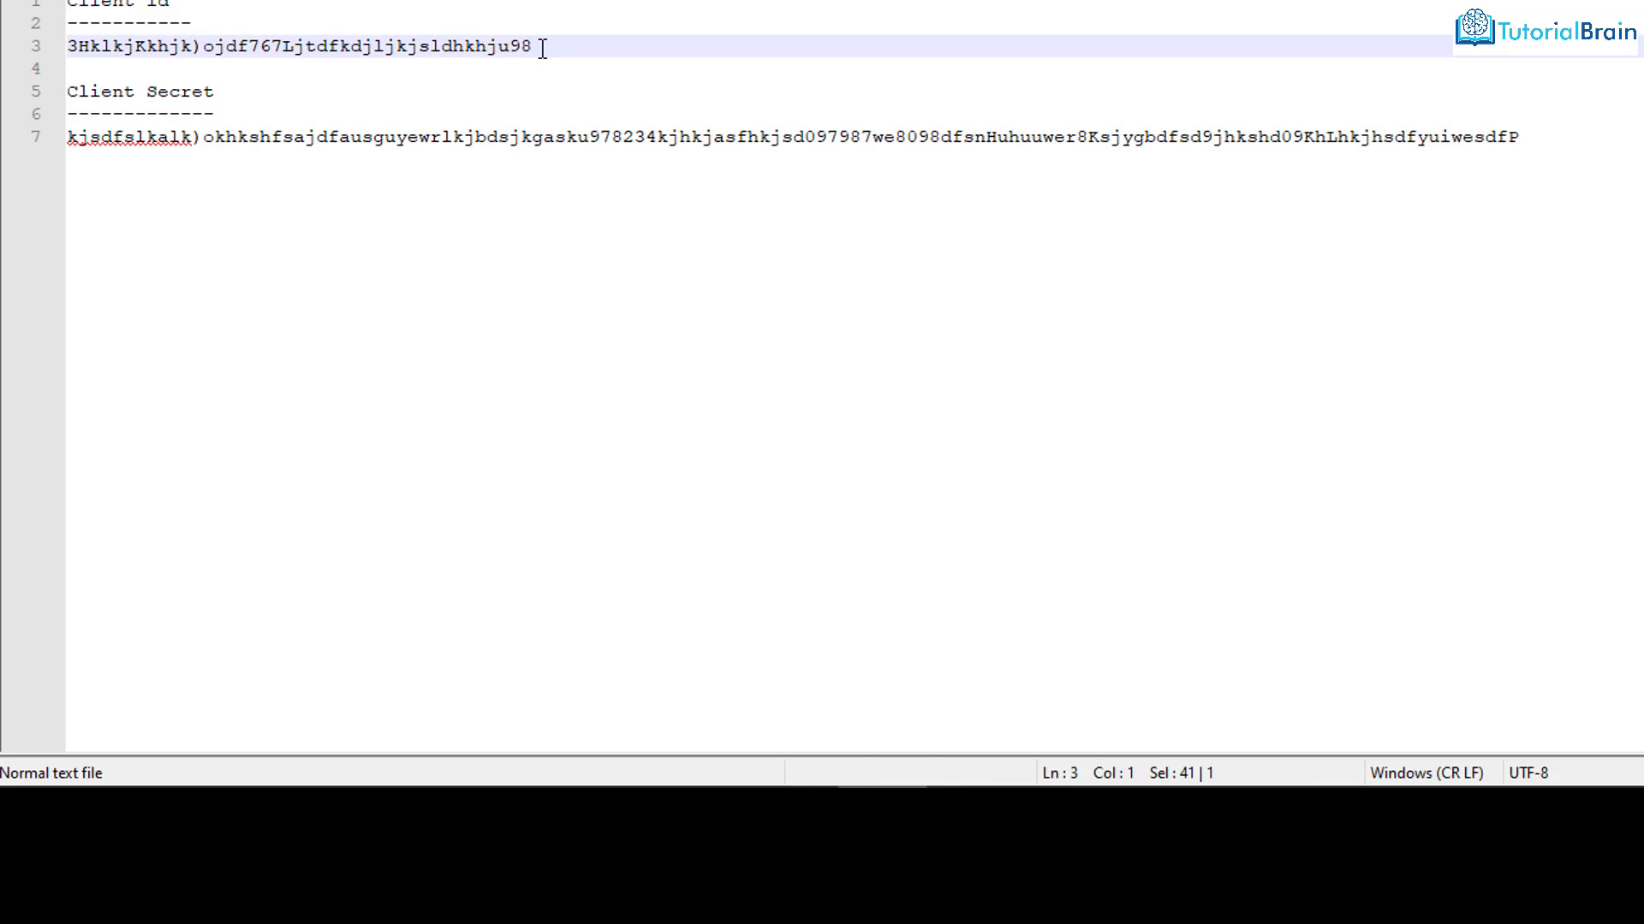
click(697, 781)
click(692, 462)
key(ctrl+v)
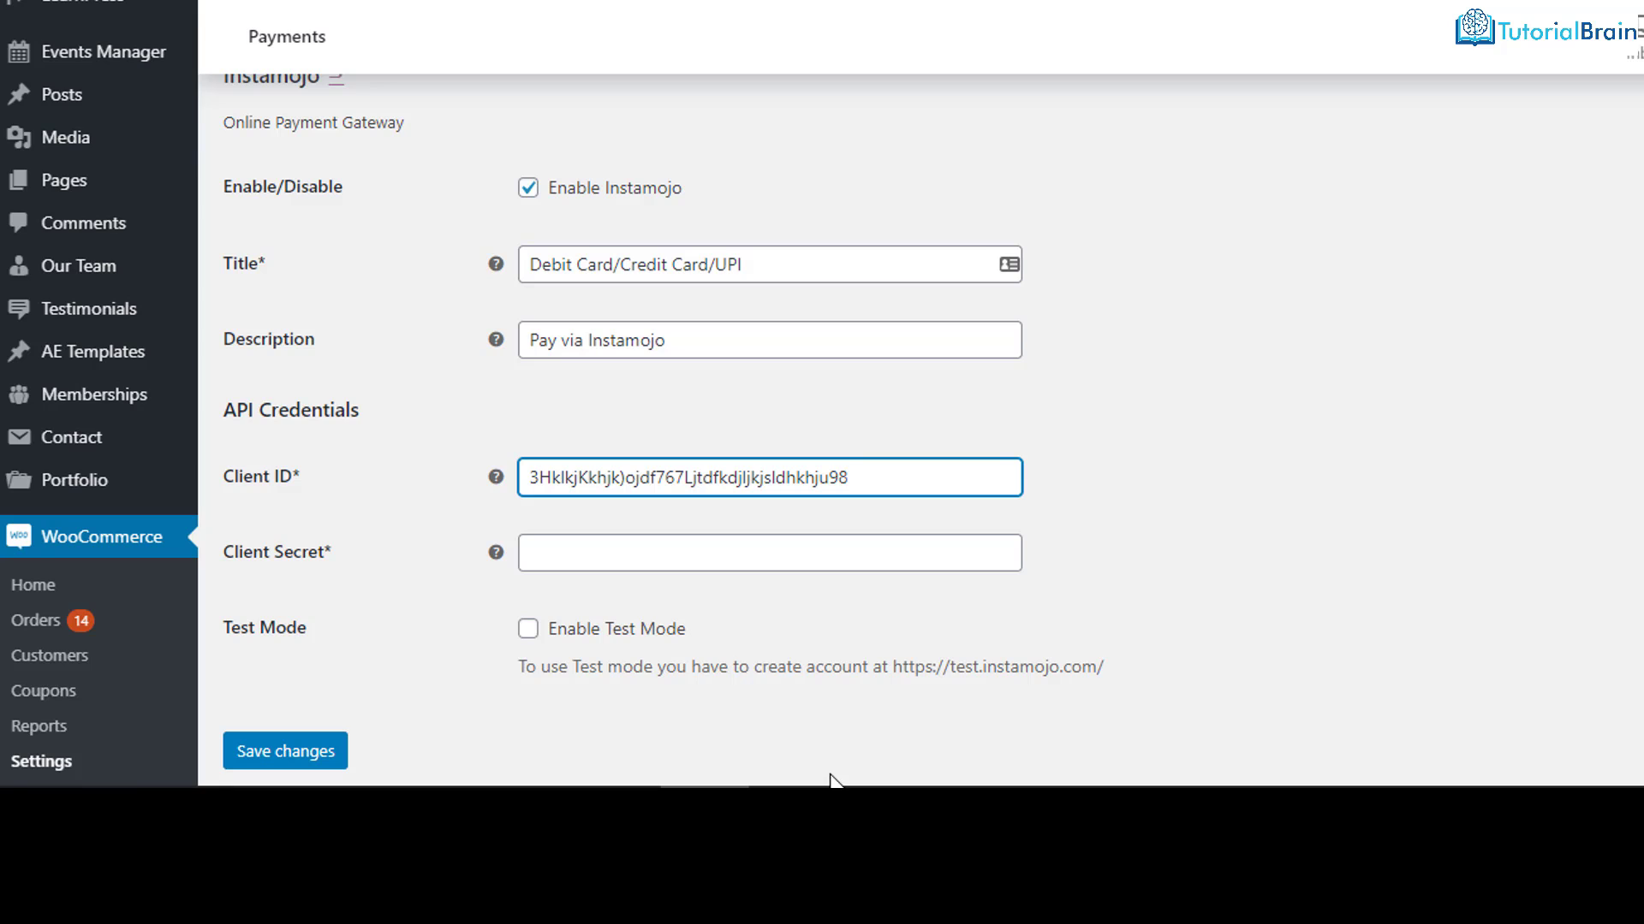
- Copy the client secret line from the notes into the Instamojo Client Secret field
key(alt+Tab)
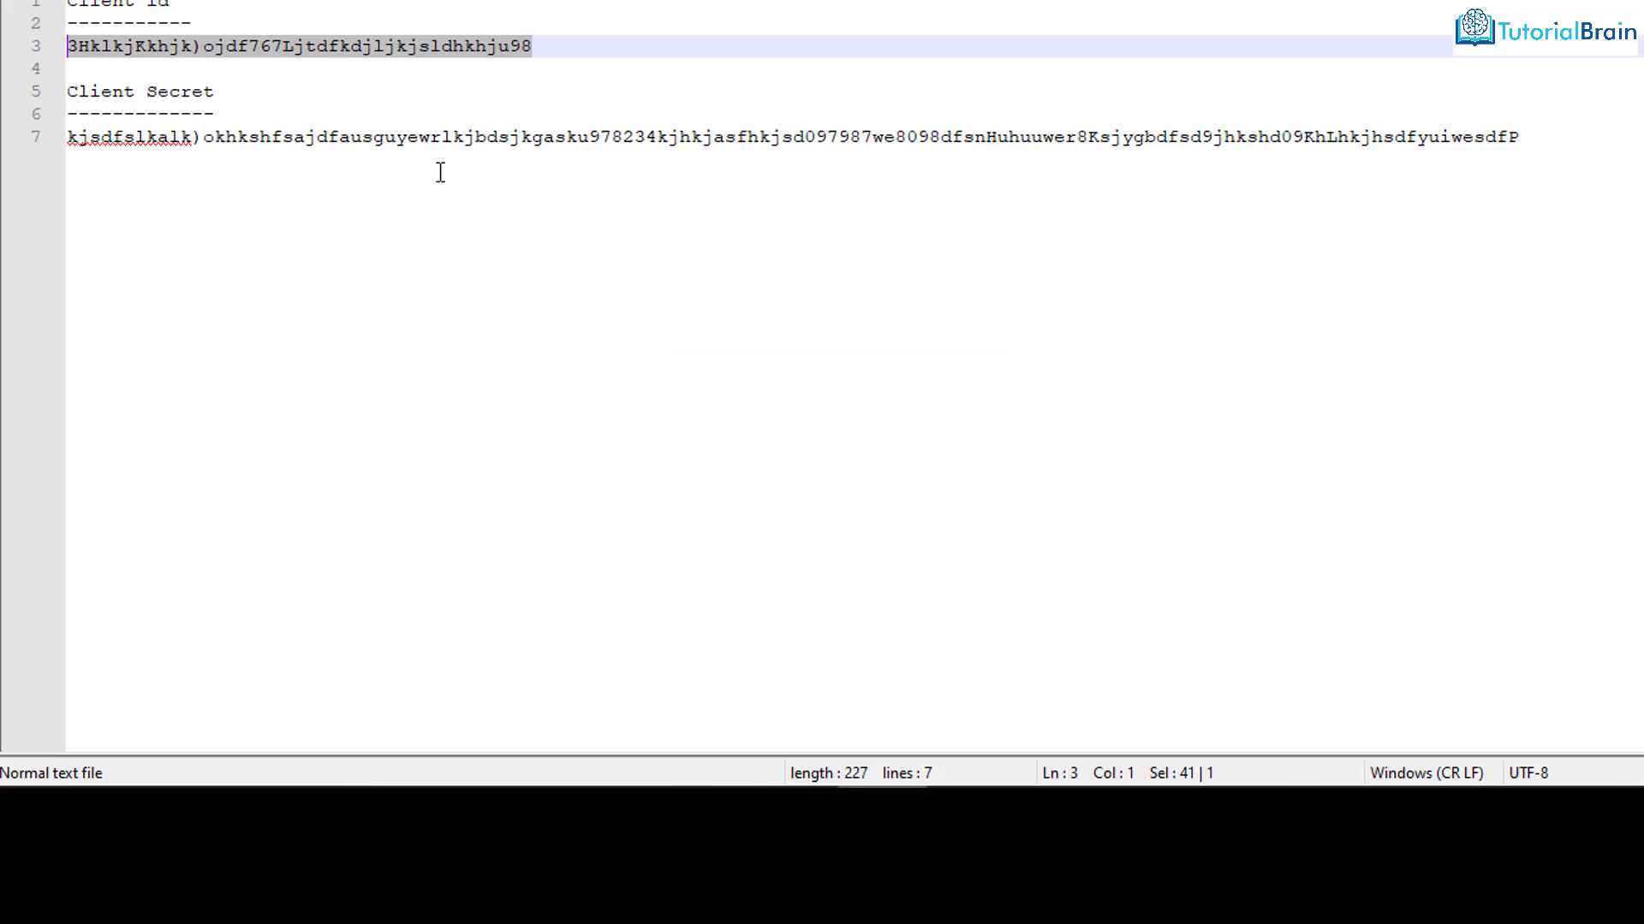
click(322, 143)
key(Home)
key(shift+End)
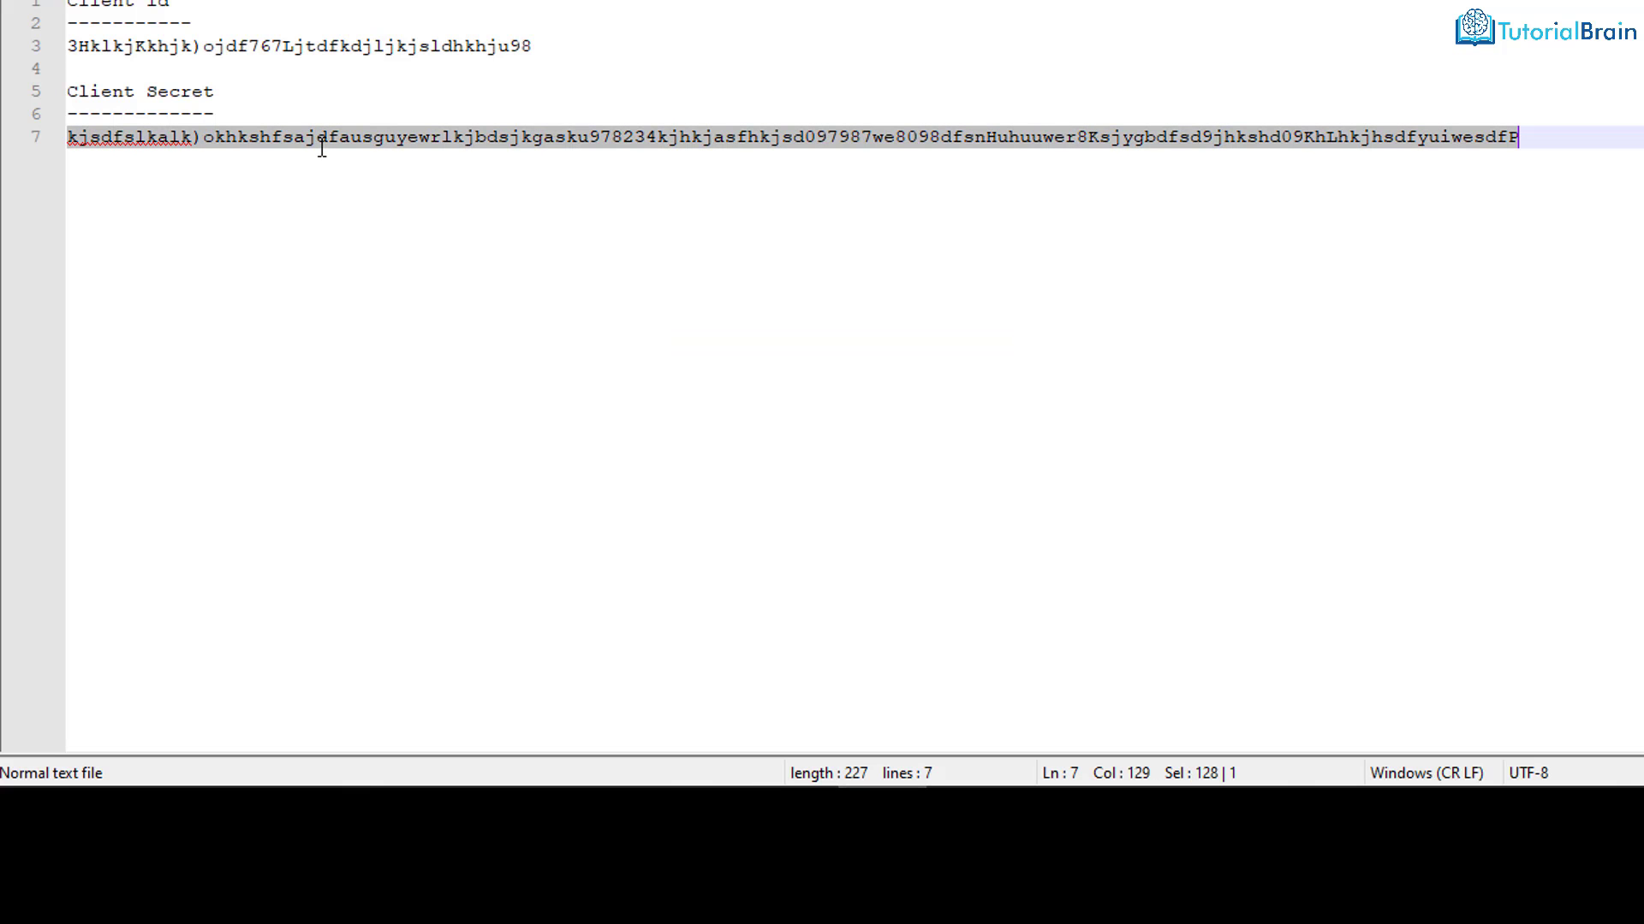
key(ctrl+c)
key(alt+Tab)
click(605, 546)
key(ctrl+v)
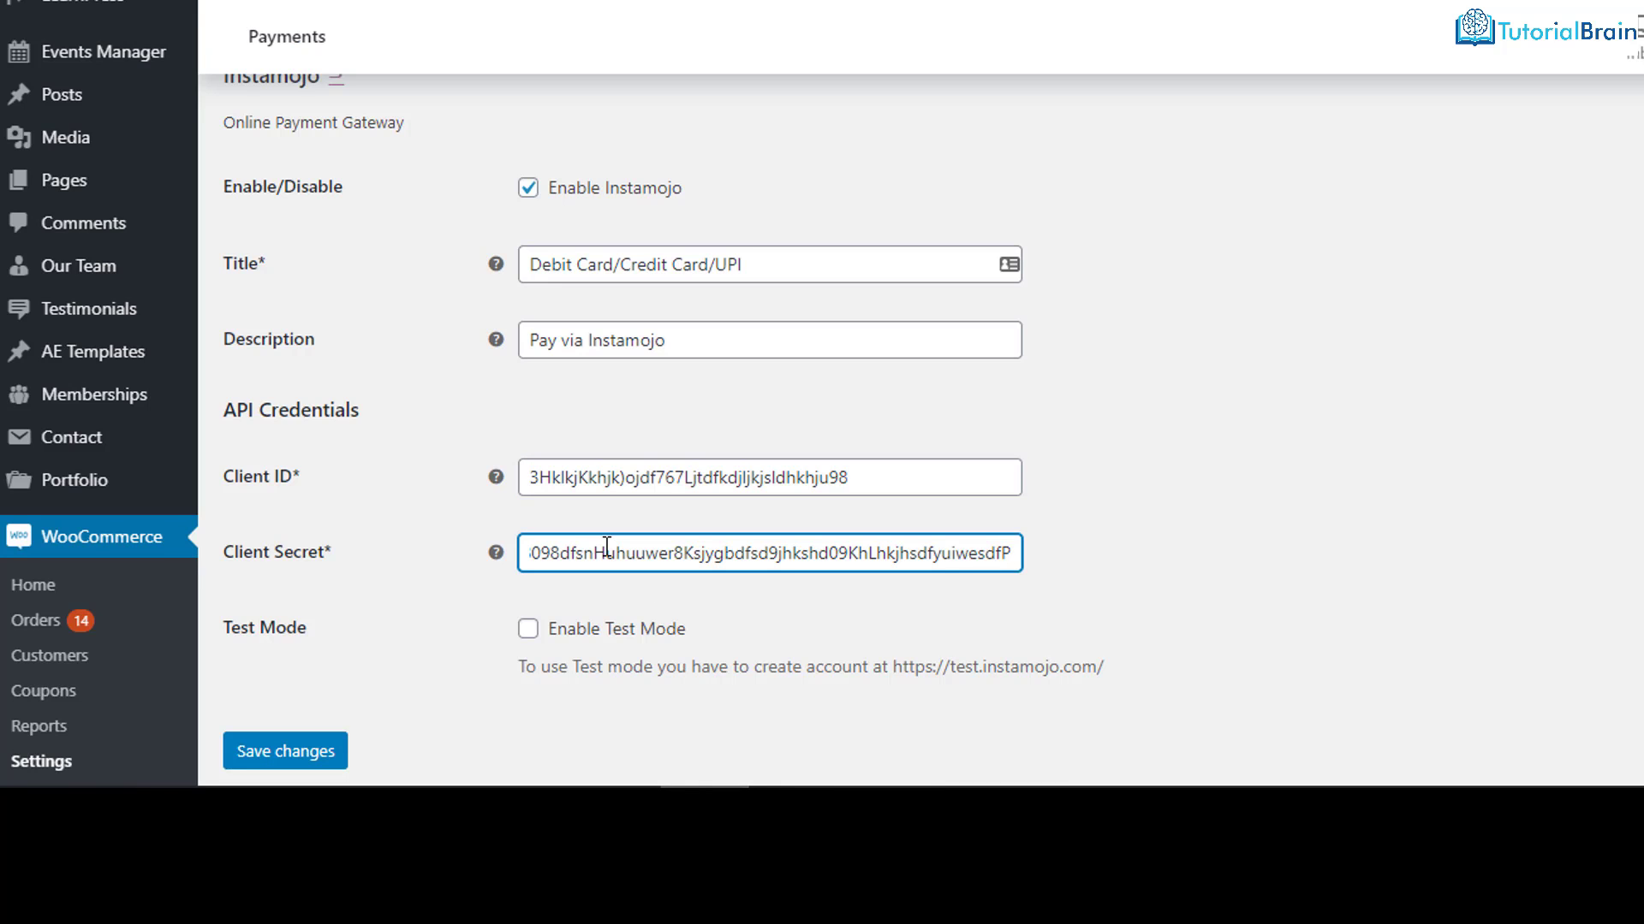
scroll(556, 548, down, 3)
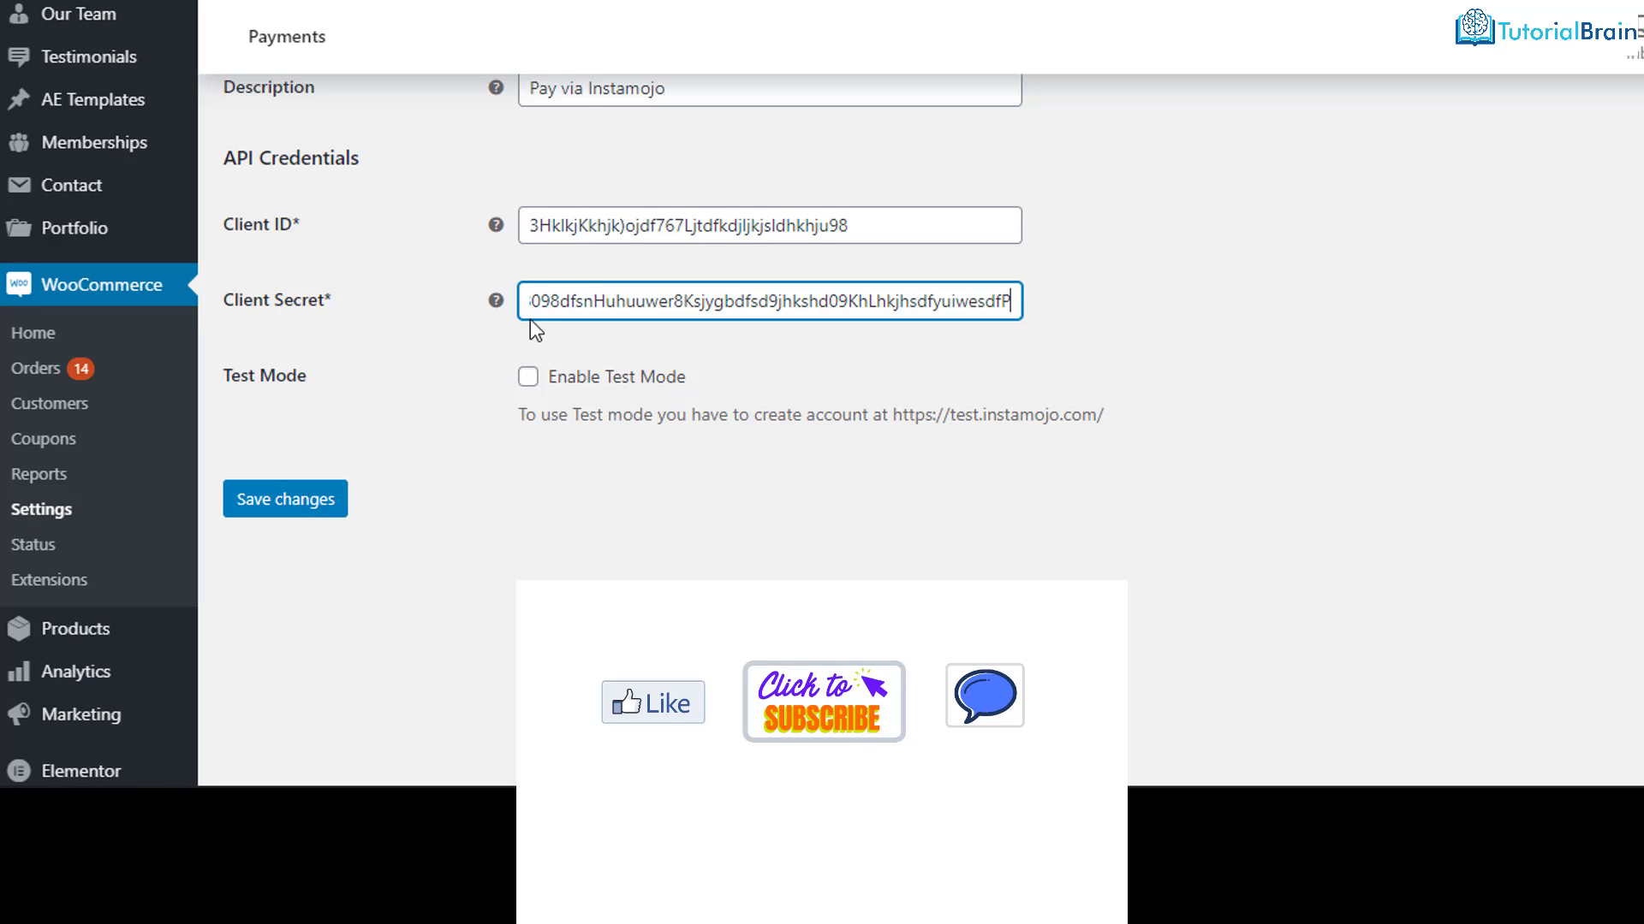
scroll(581, 274, up, 1)
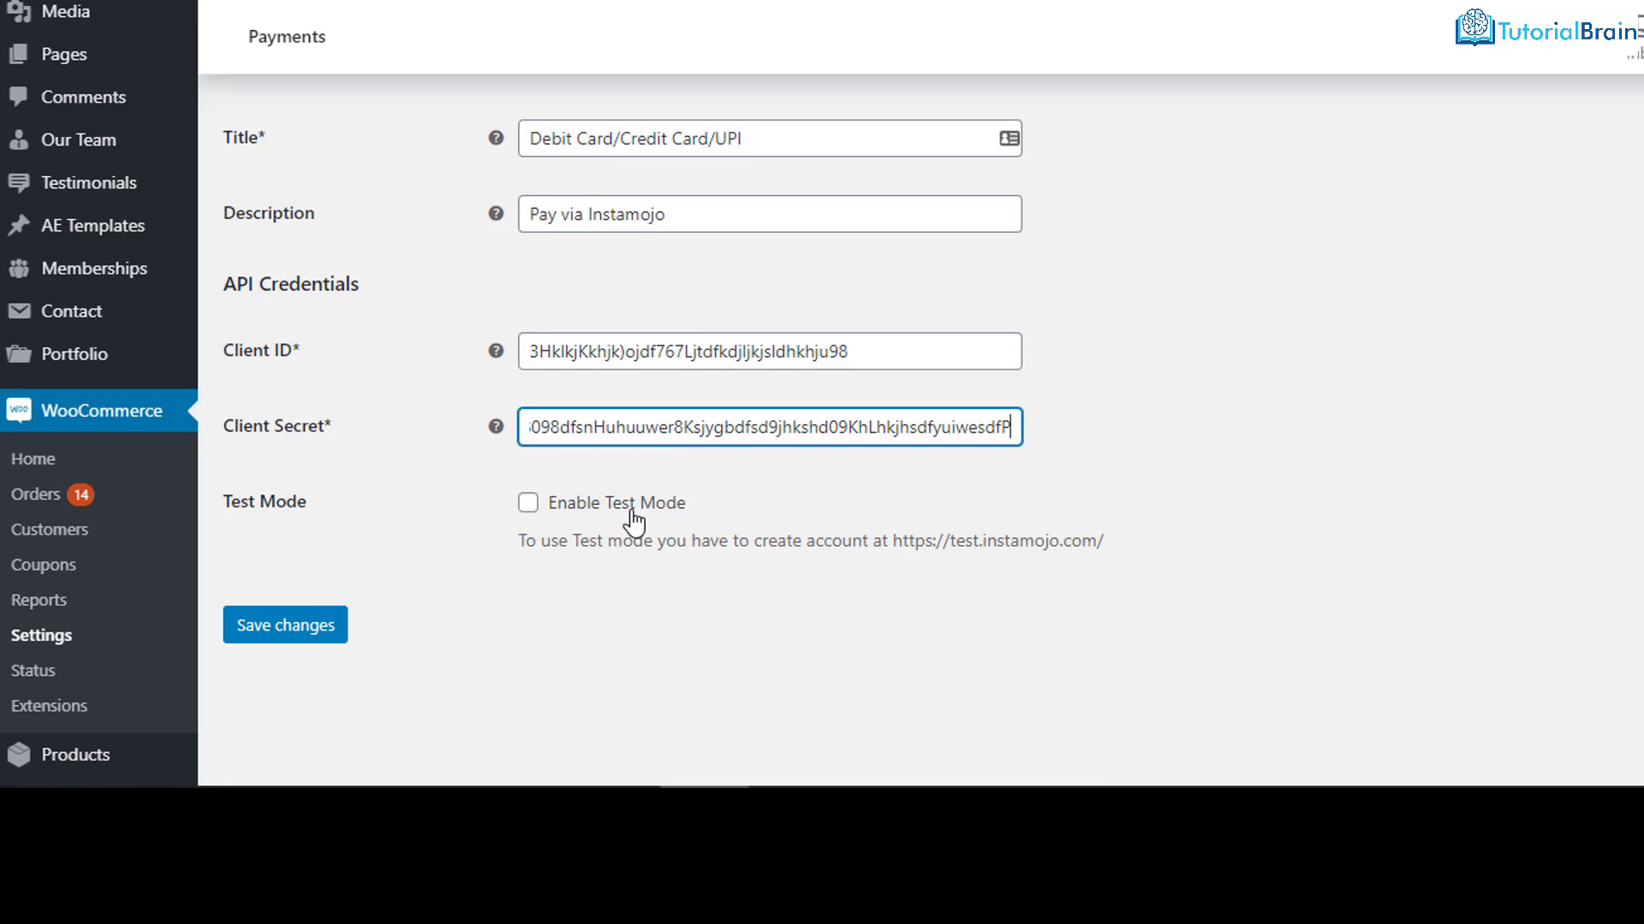
- Save the Instamojo settings, then reopen Instamojo from the WooCommerce Payments list via Manage
click(321, 632)
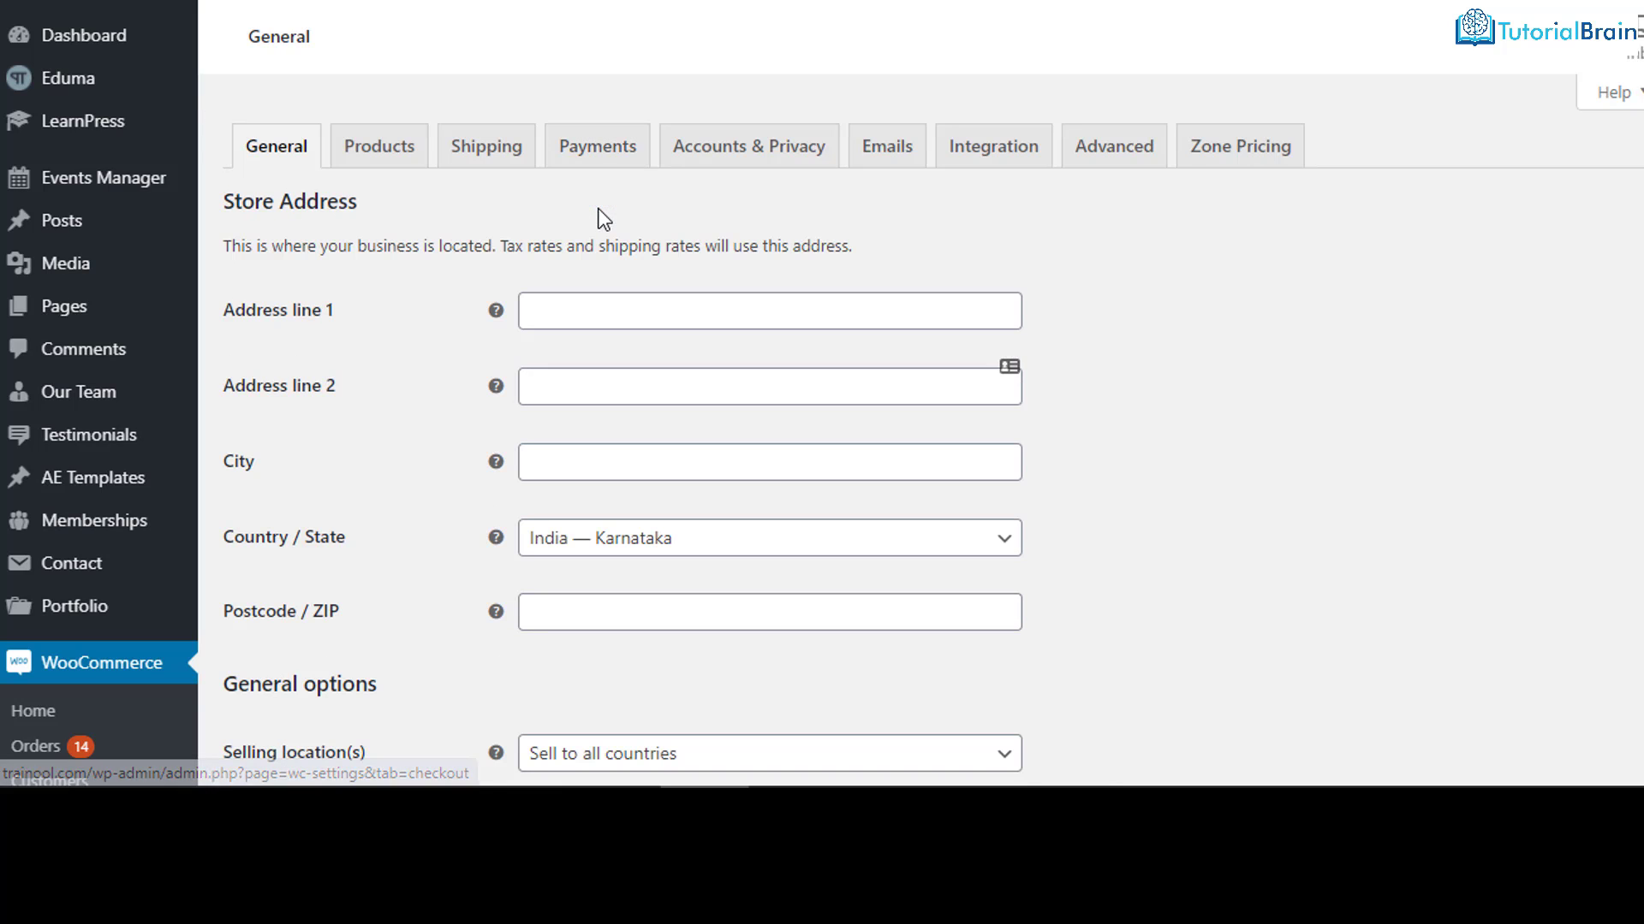
click(599, 158)
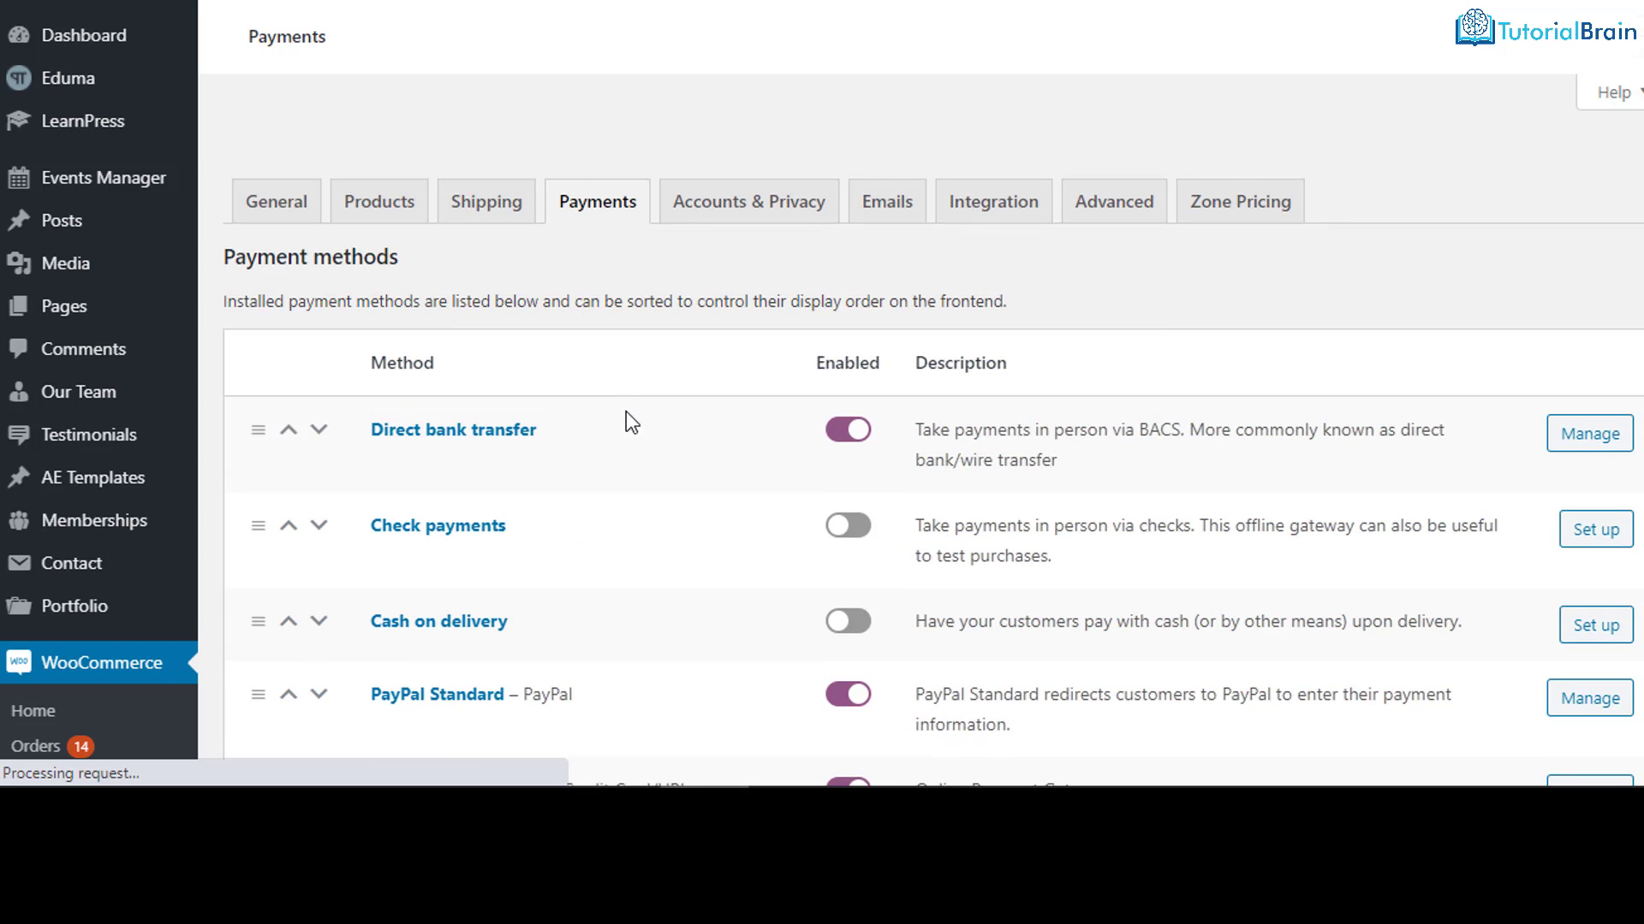
scroll(632, 424, down, 3)
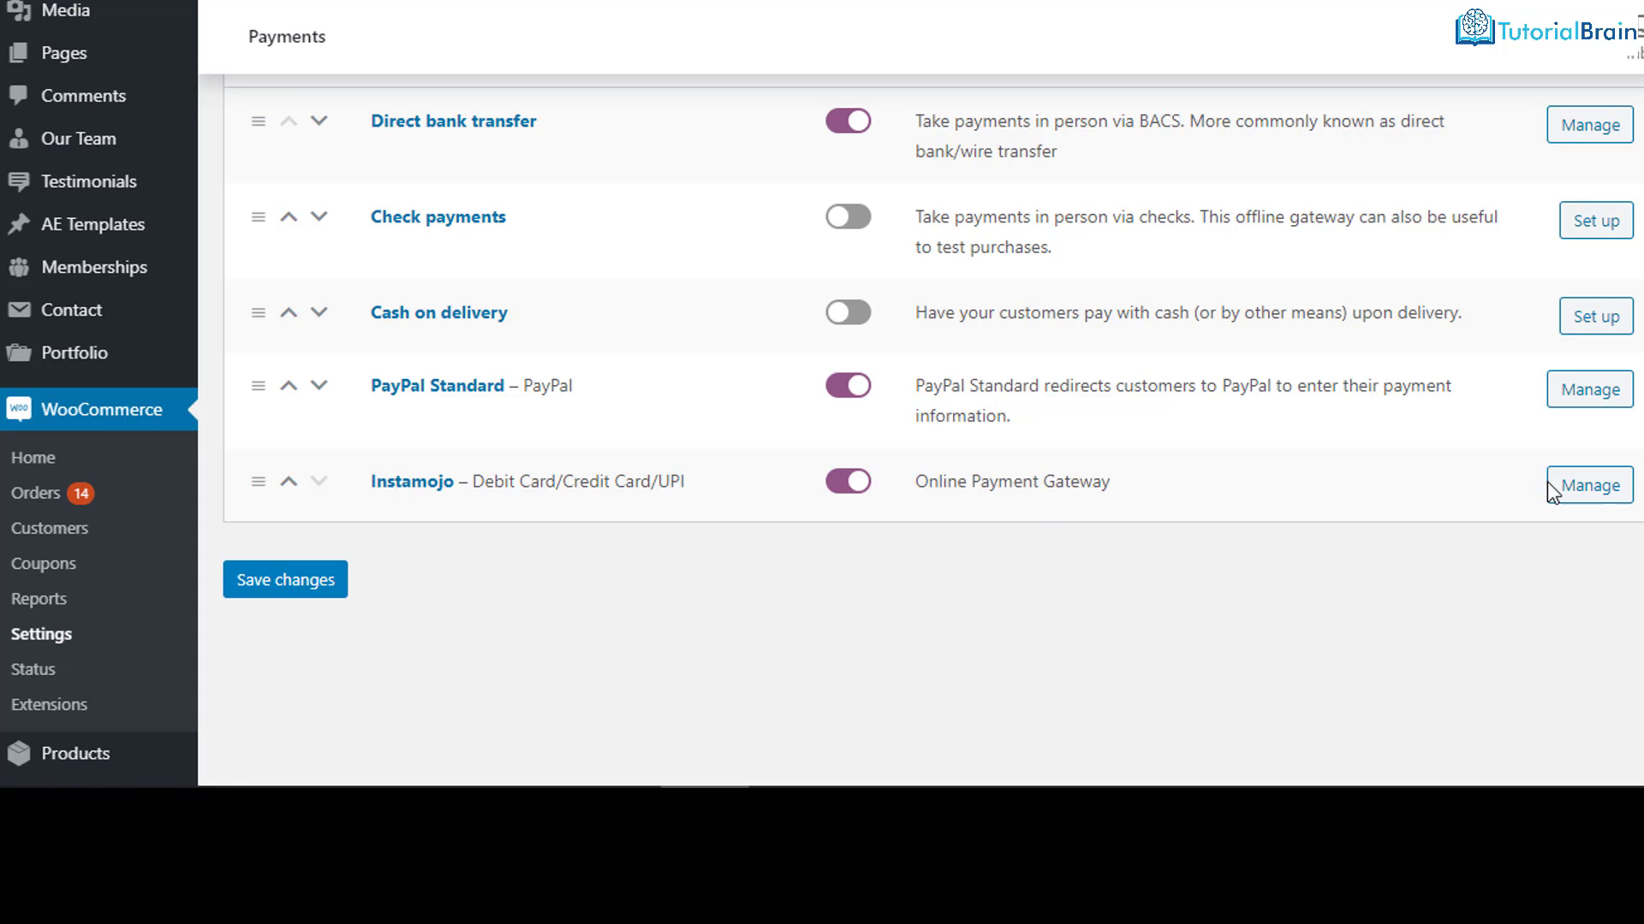
click(1586, 490)
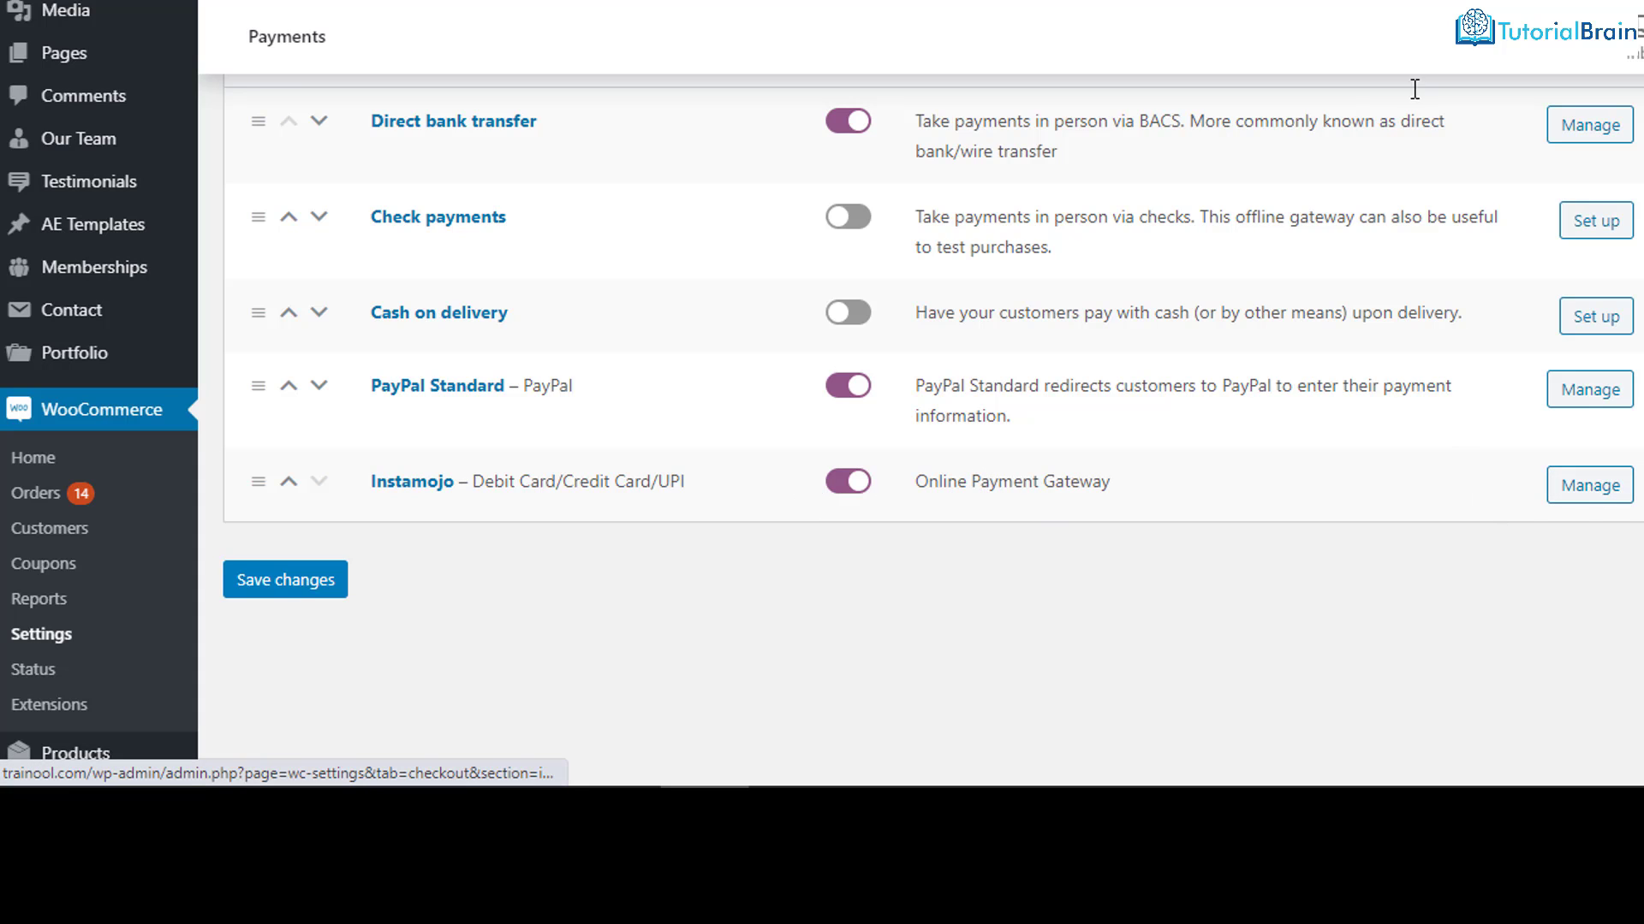
- Add the Master complete SQL Server course to the cart and view the $30.00 cart
scroll(1041, 357, down, 3)
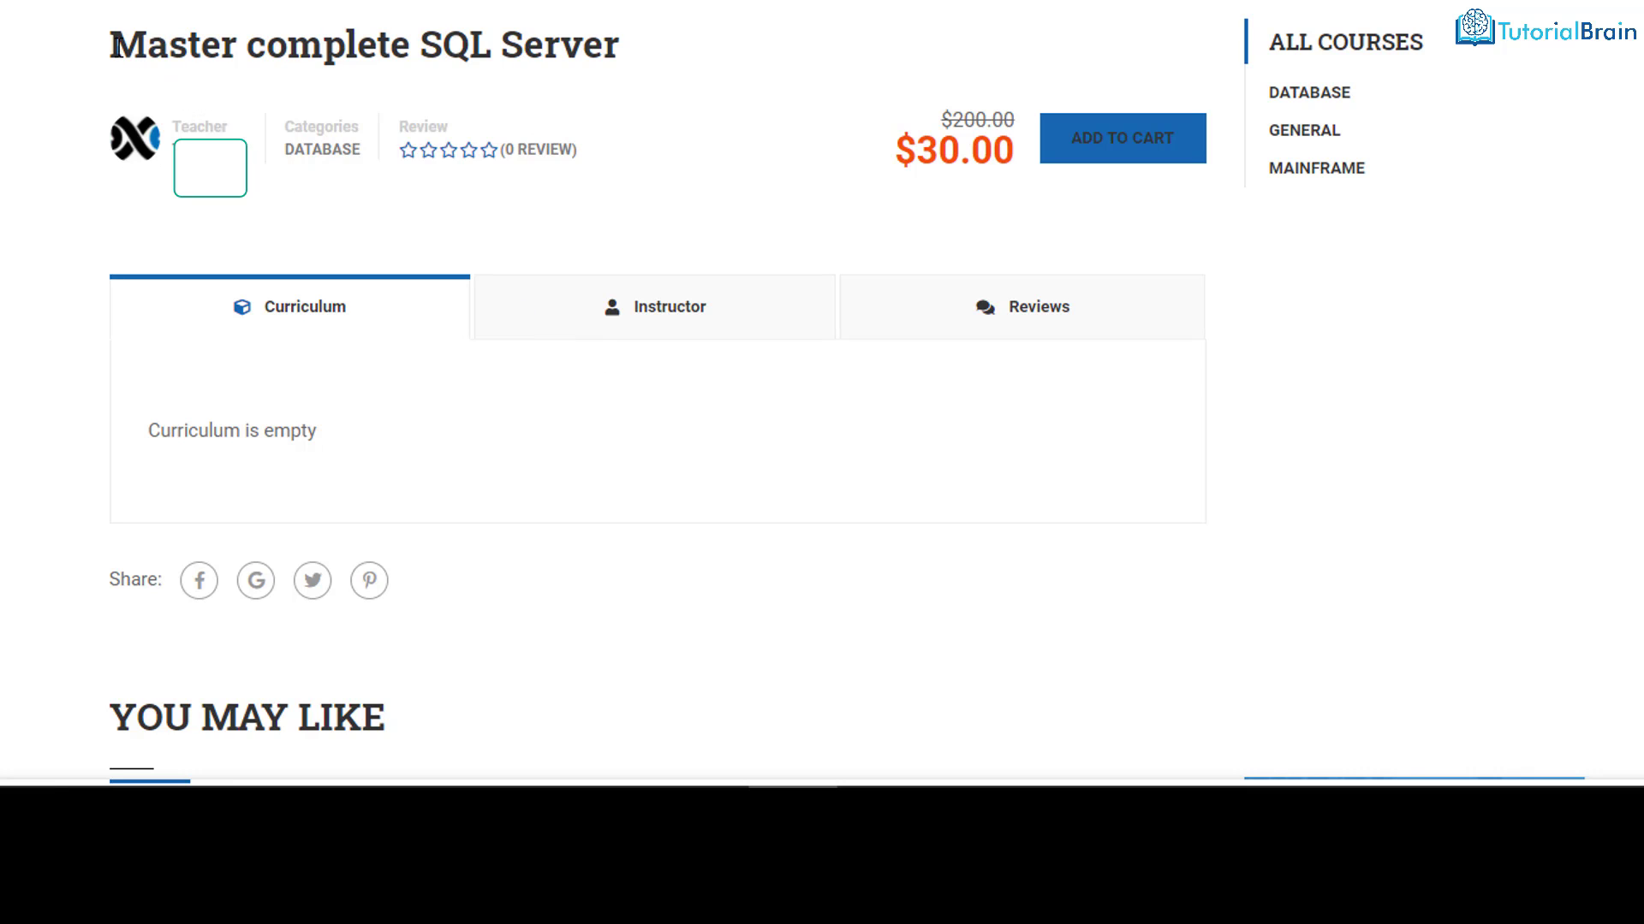
drag(109, 47, 618, 41)
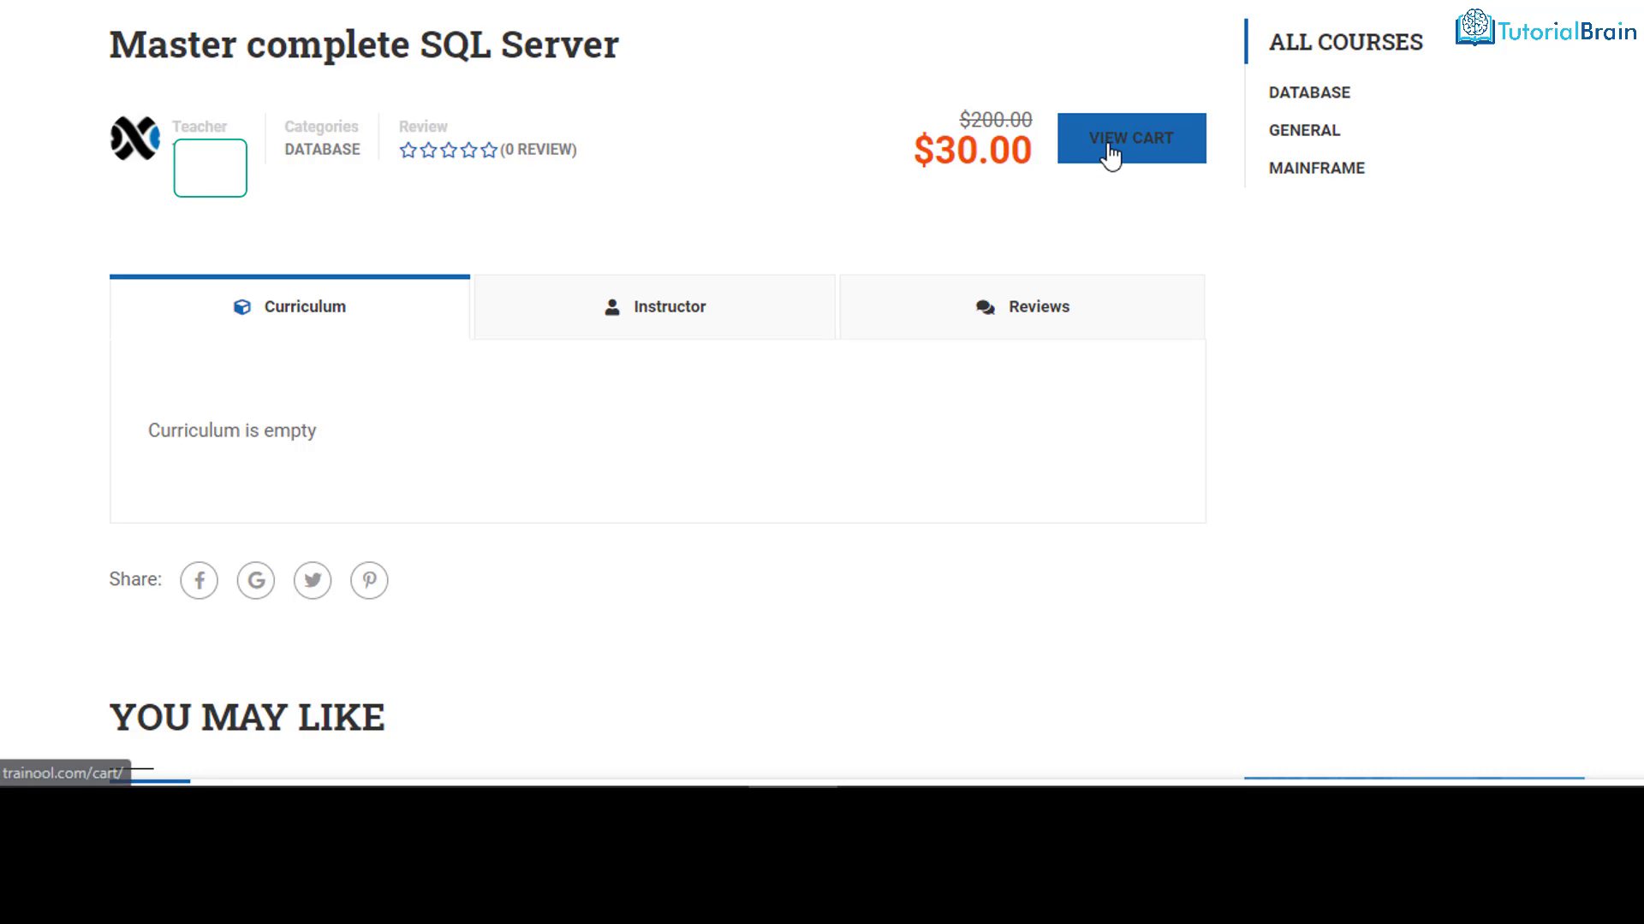
click(1124, 155)
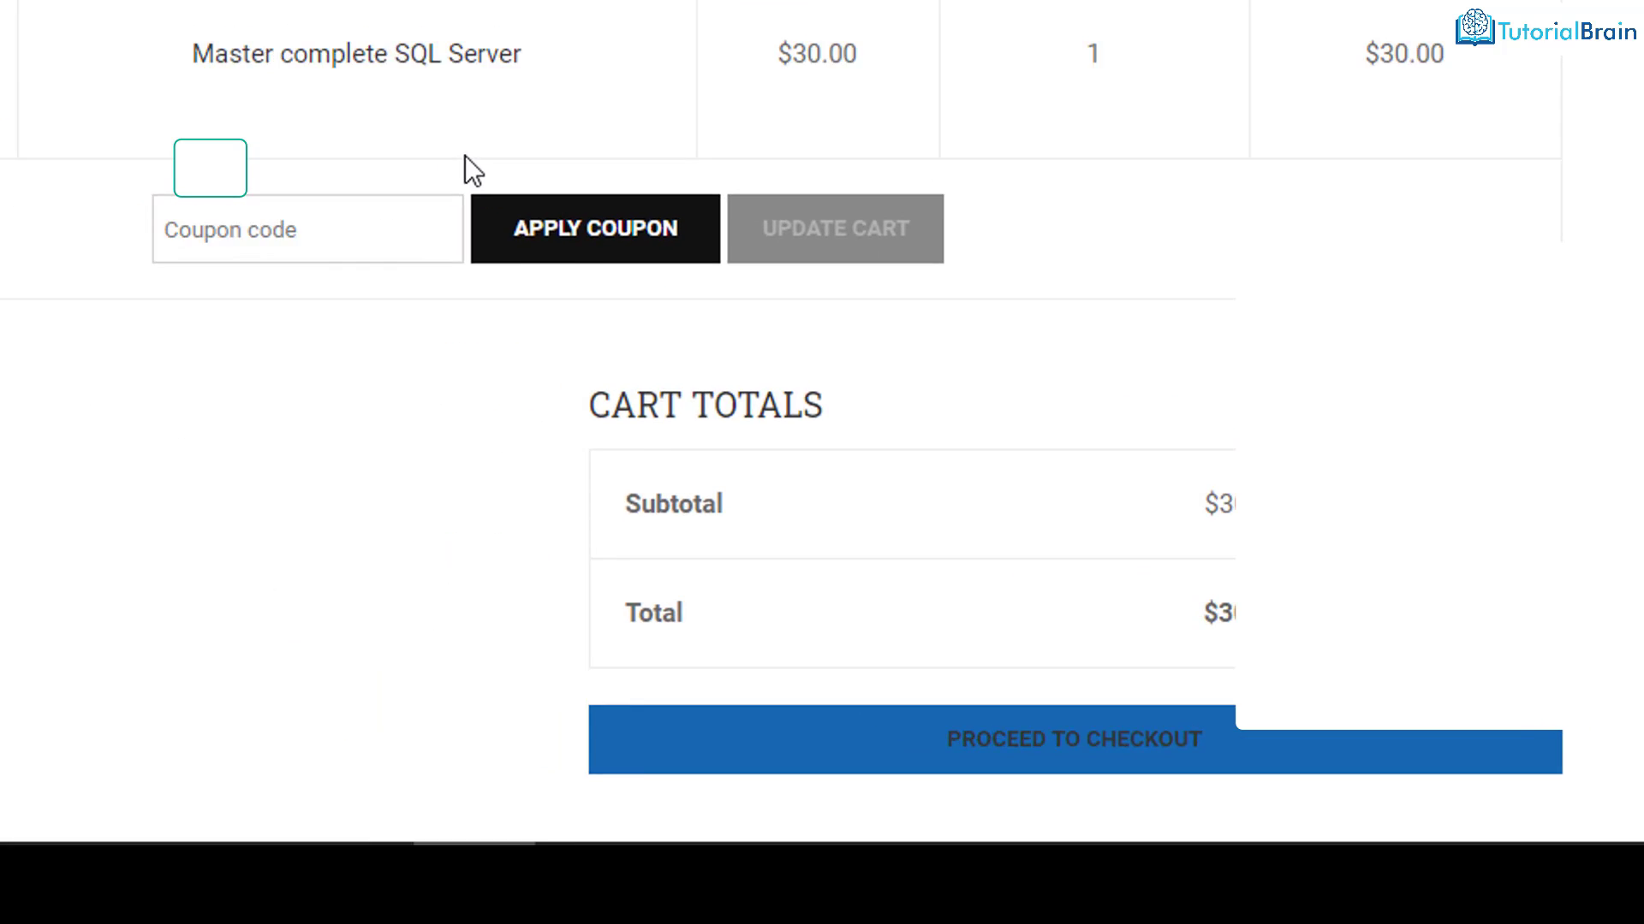
- Check the Master complete SQL Server item at $30.00 in the cart, then proceed to checkout
drag(192, 52, 310, 65)
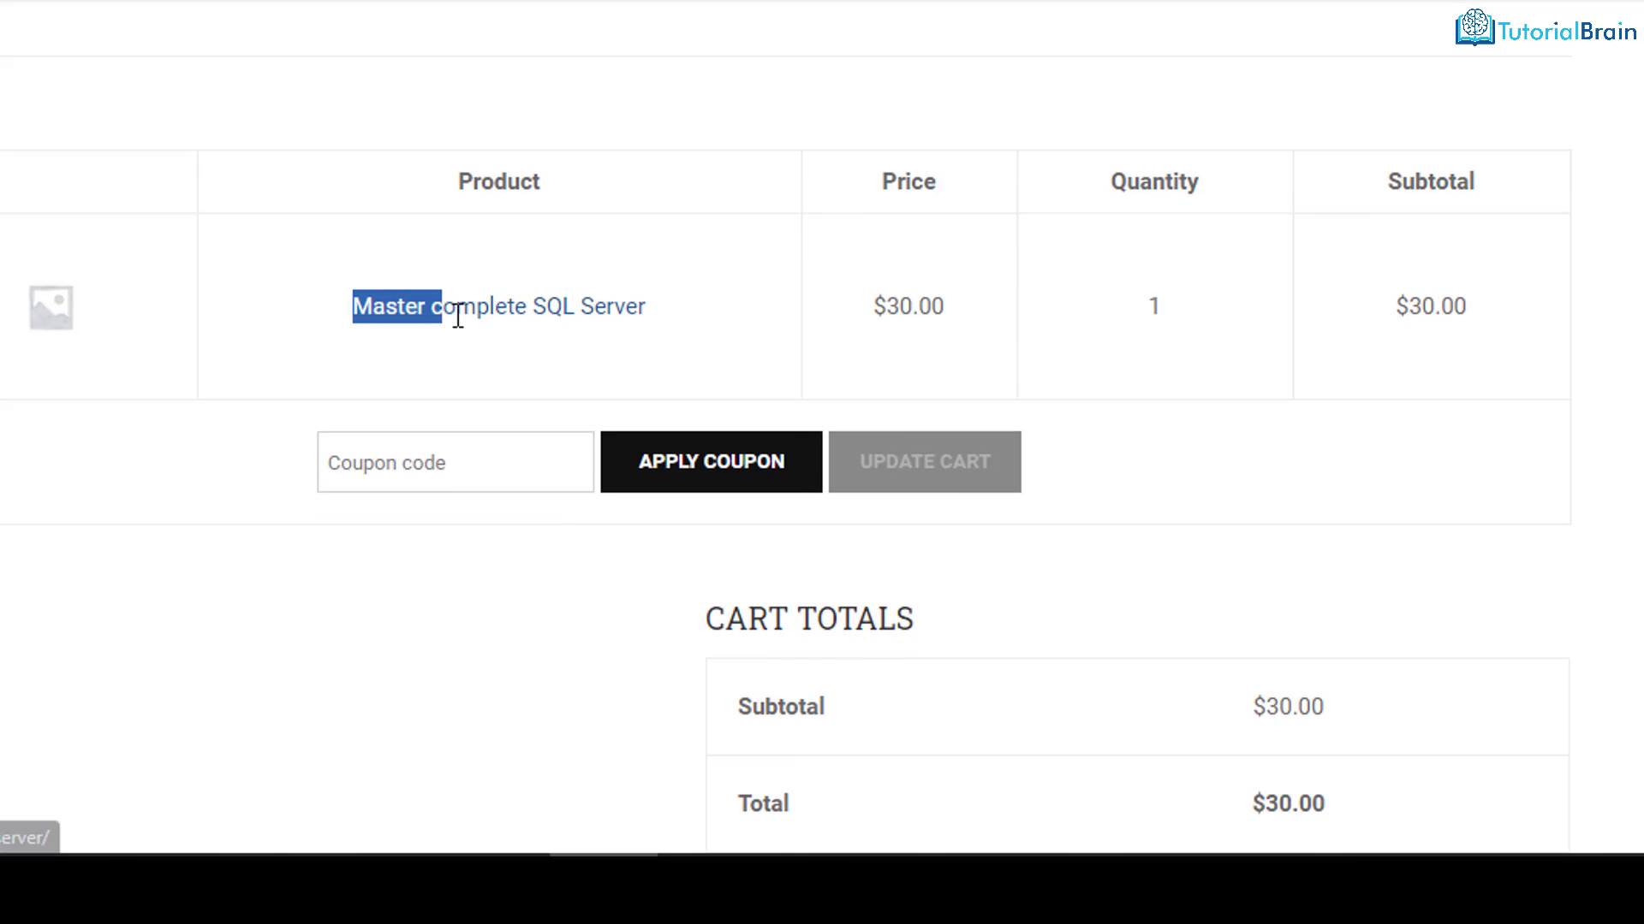
drag(458, 316, 644, 307)
drag(873, 308, 939, 308)
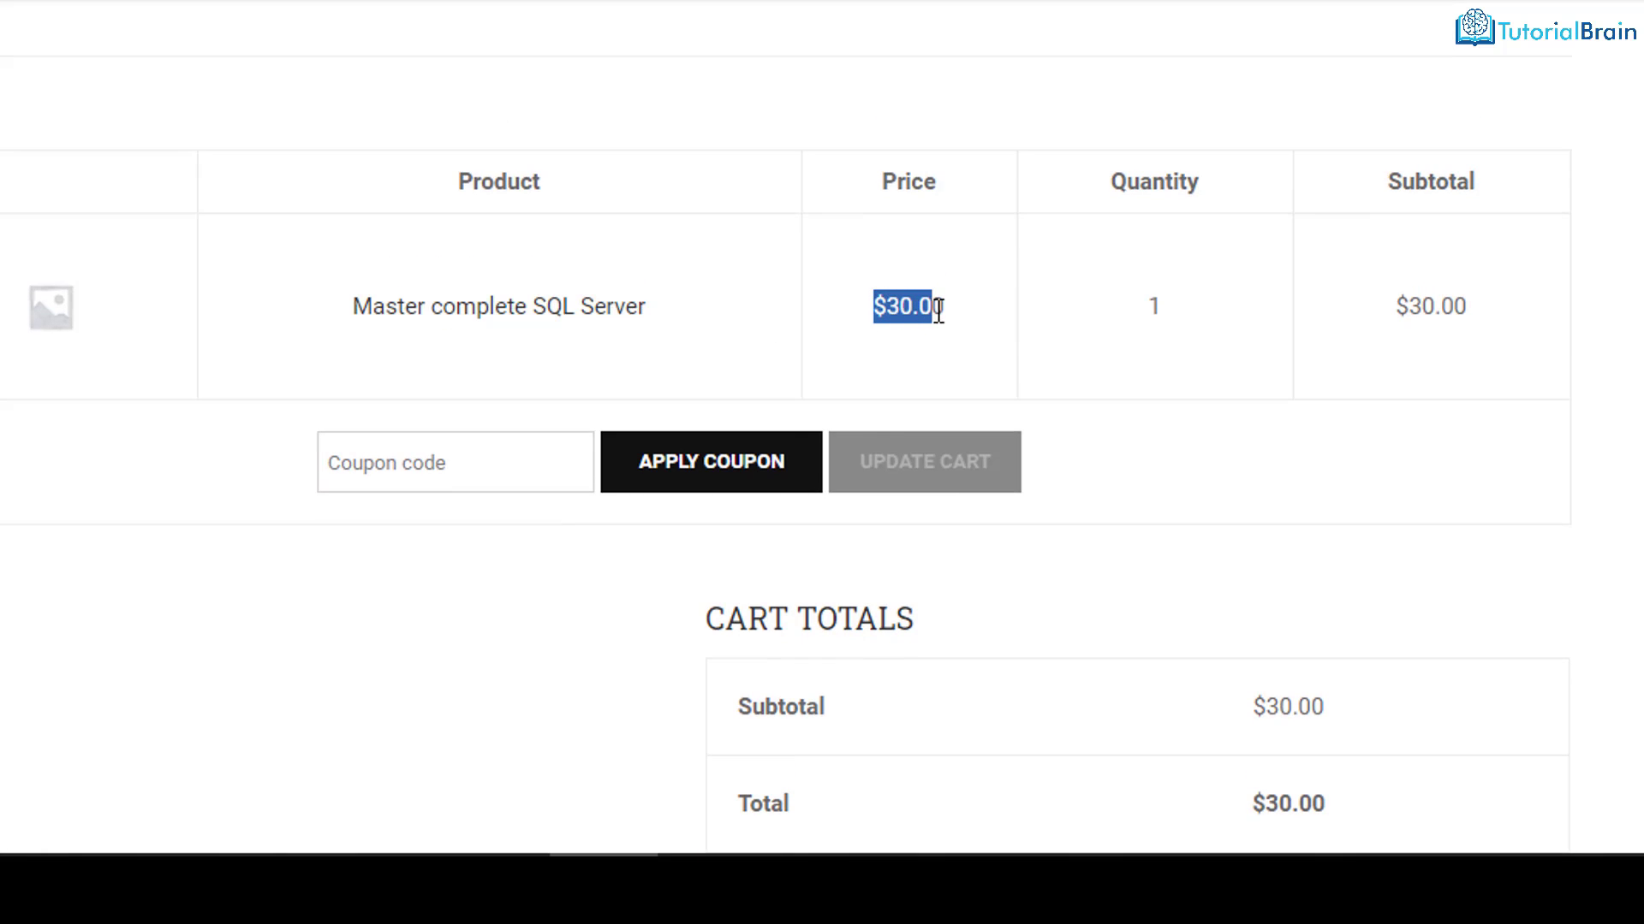
click(1156, 305)
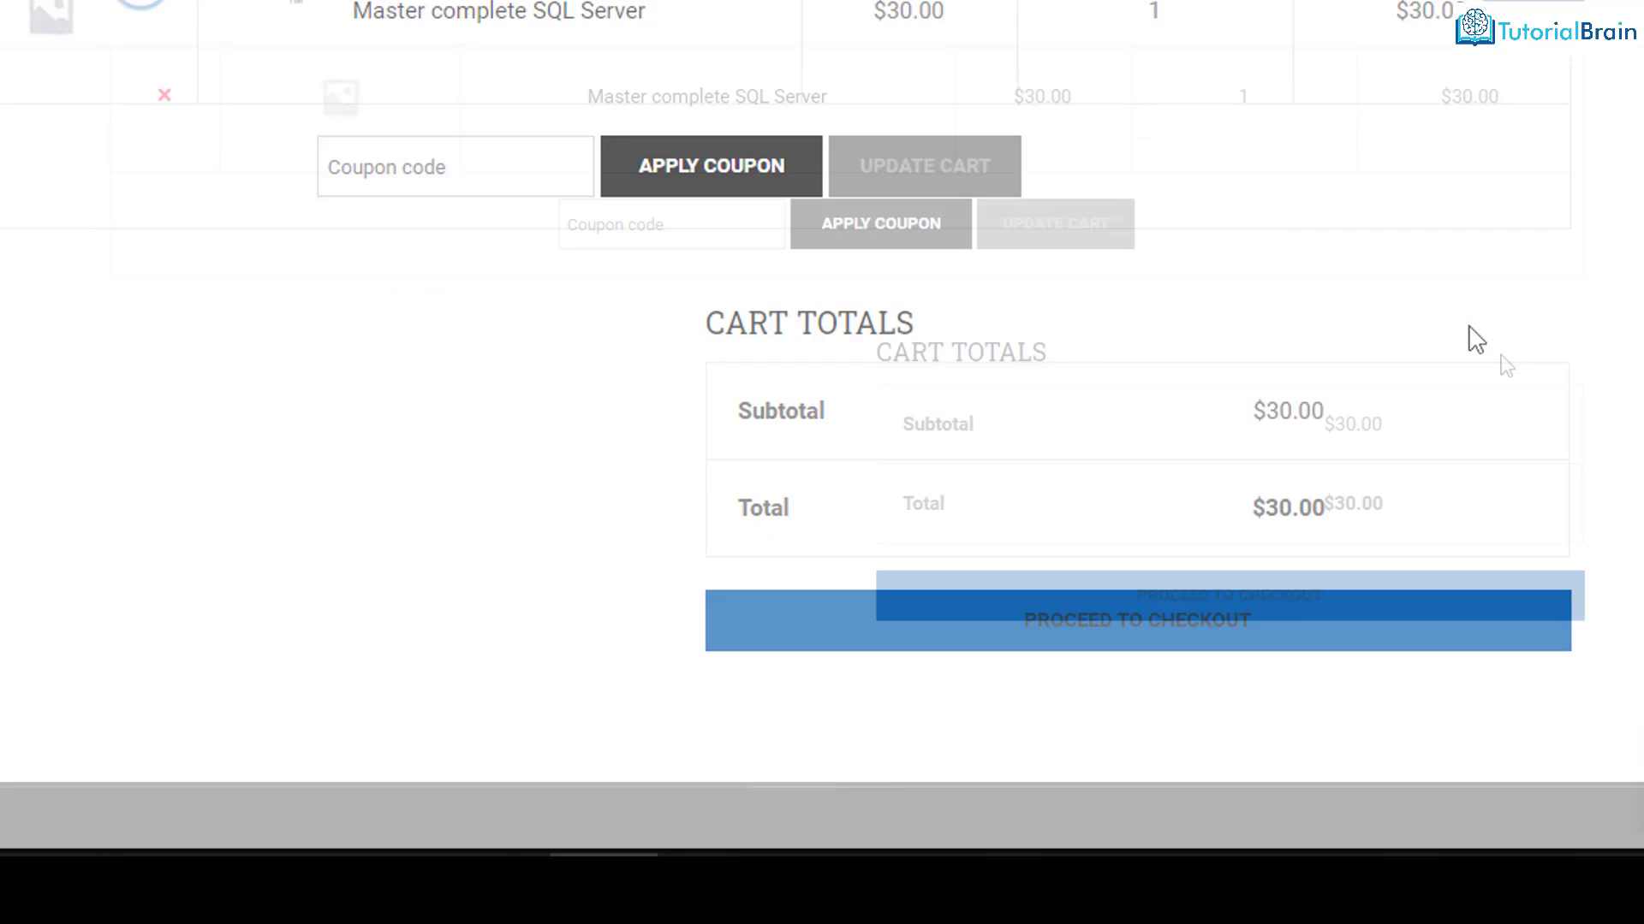
scroll(1455, 351, down, 3)
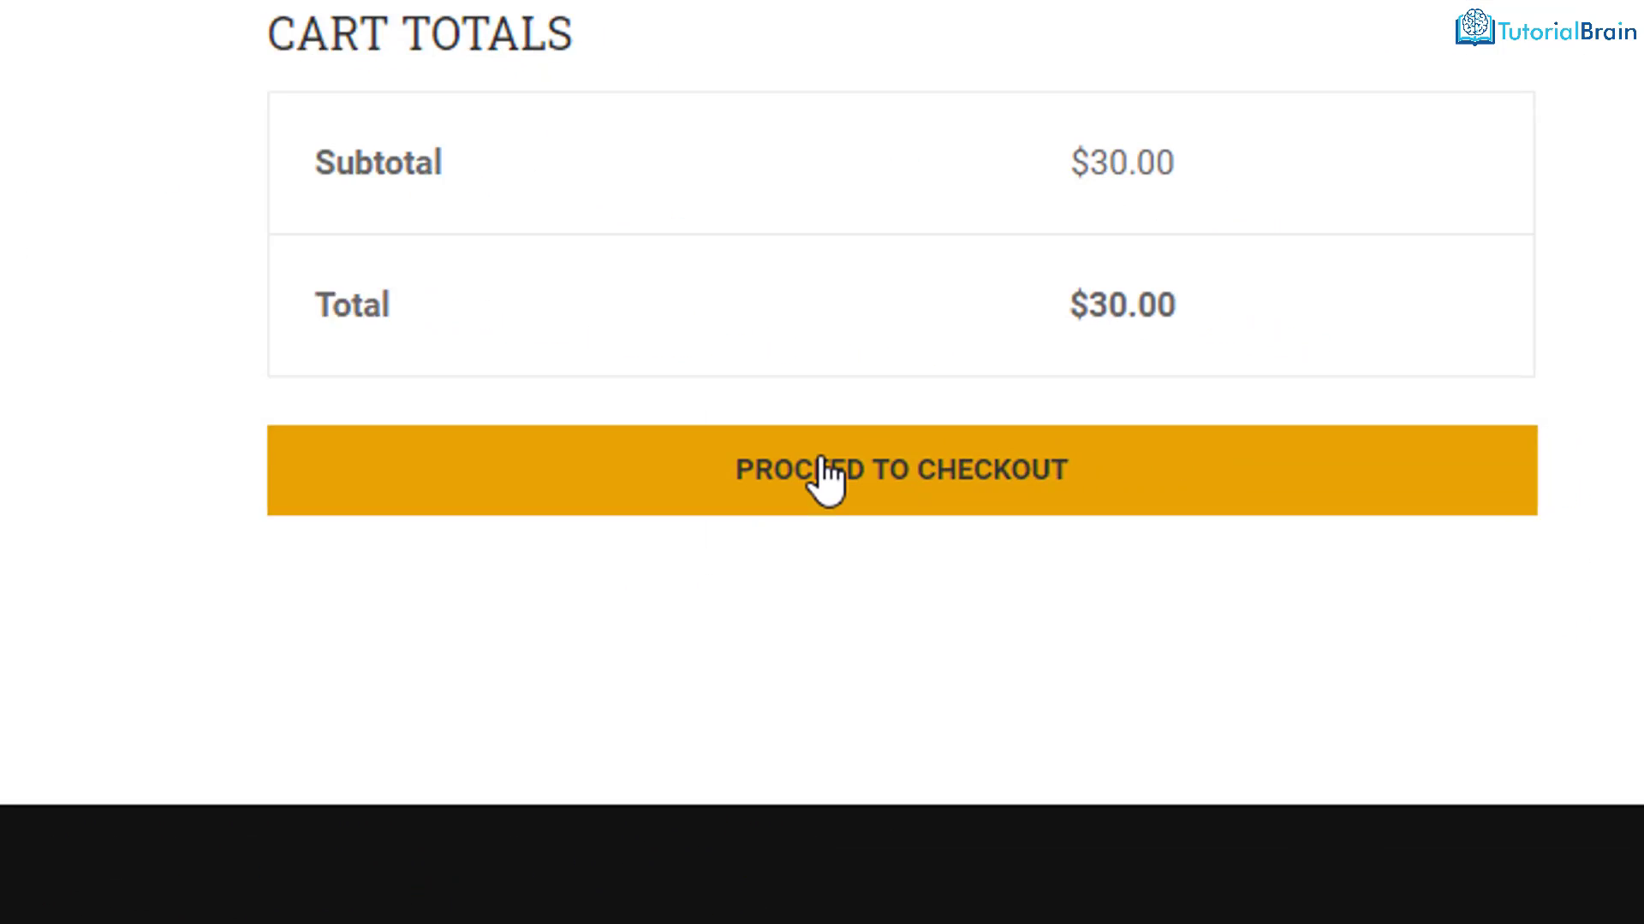
scroll(800, 507, up, 3)
click(711, 749)
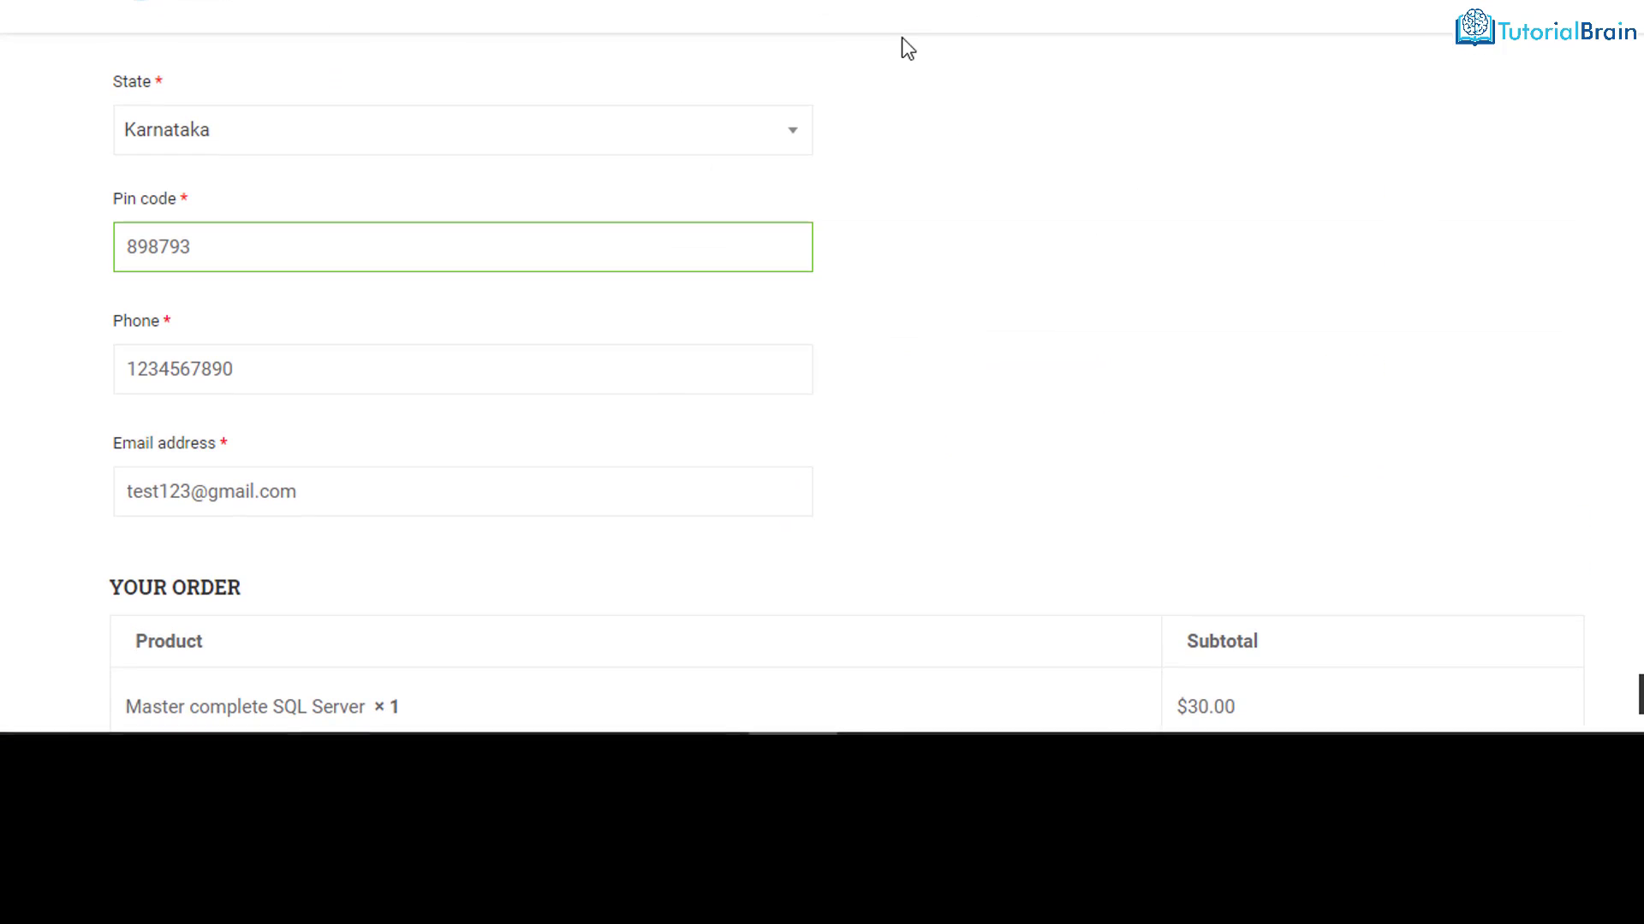
- Review the filled-in billing phone and email fields, then scroll down to the payment methods
mouse_move(901, 37)
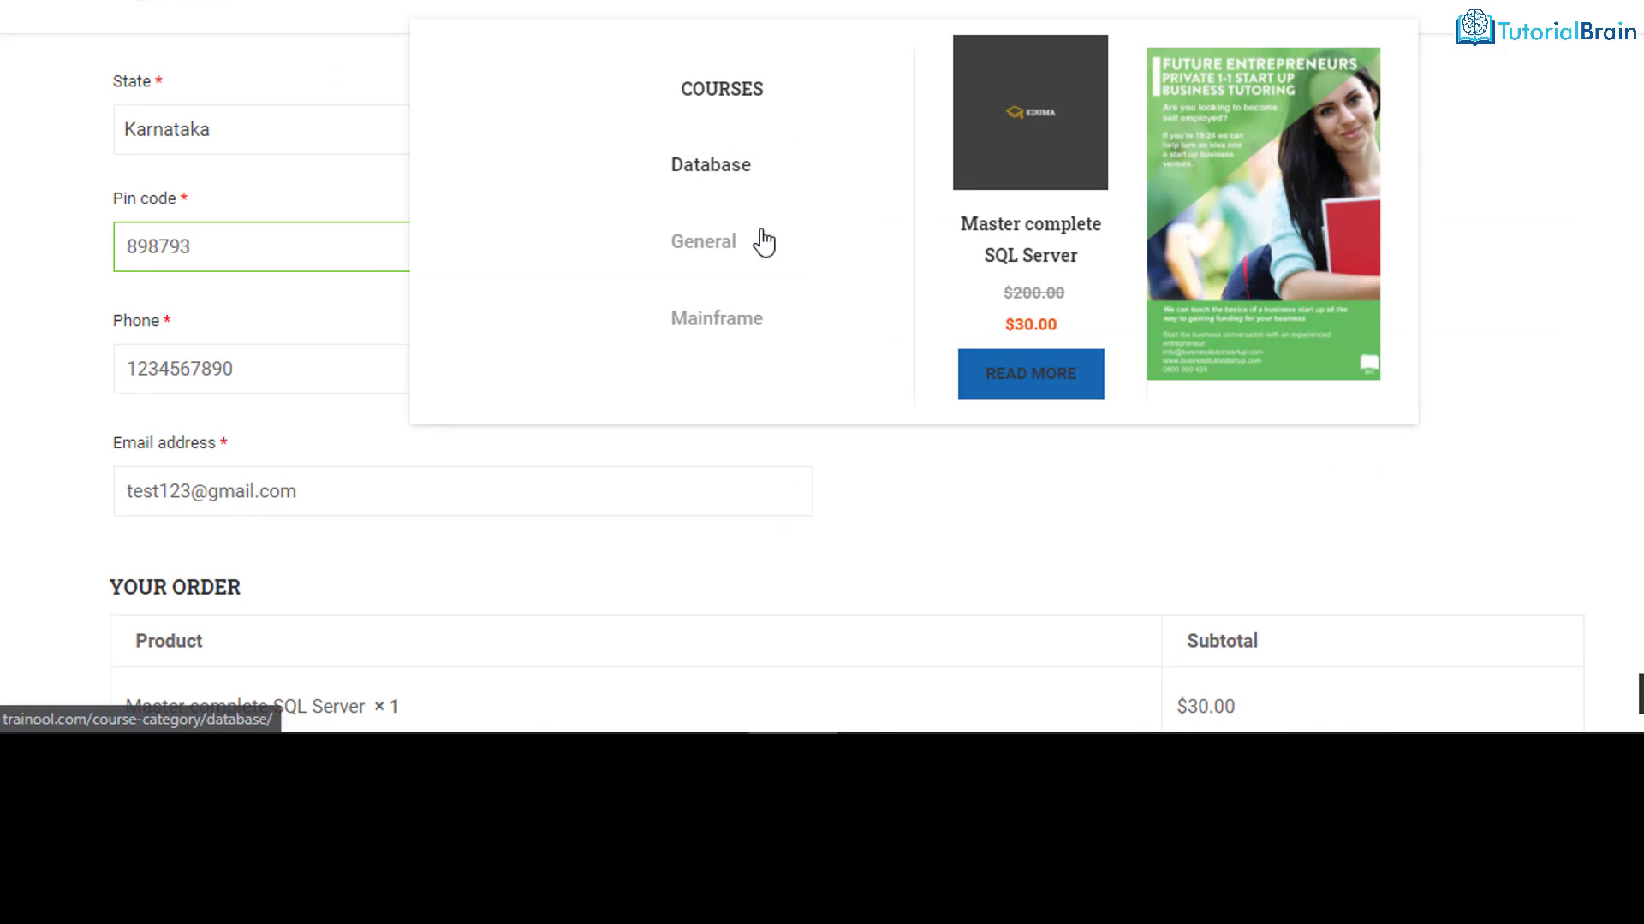
scroll(3, 290, up, 5)
scroll(4, 292, up, 10)
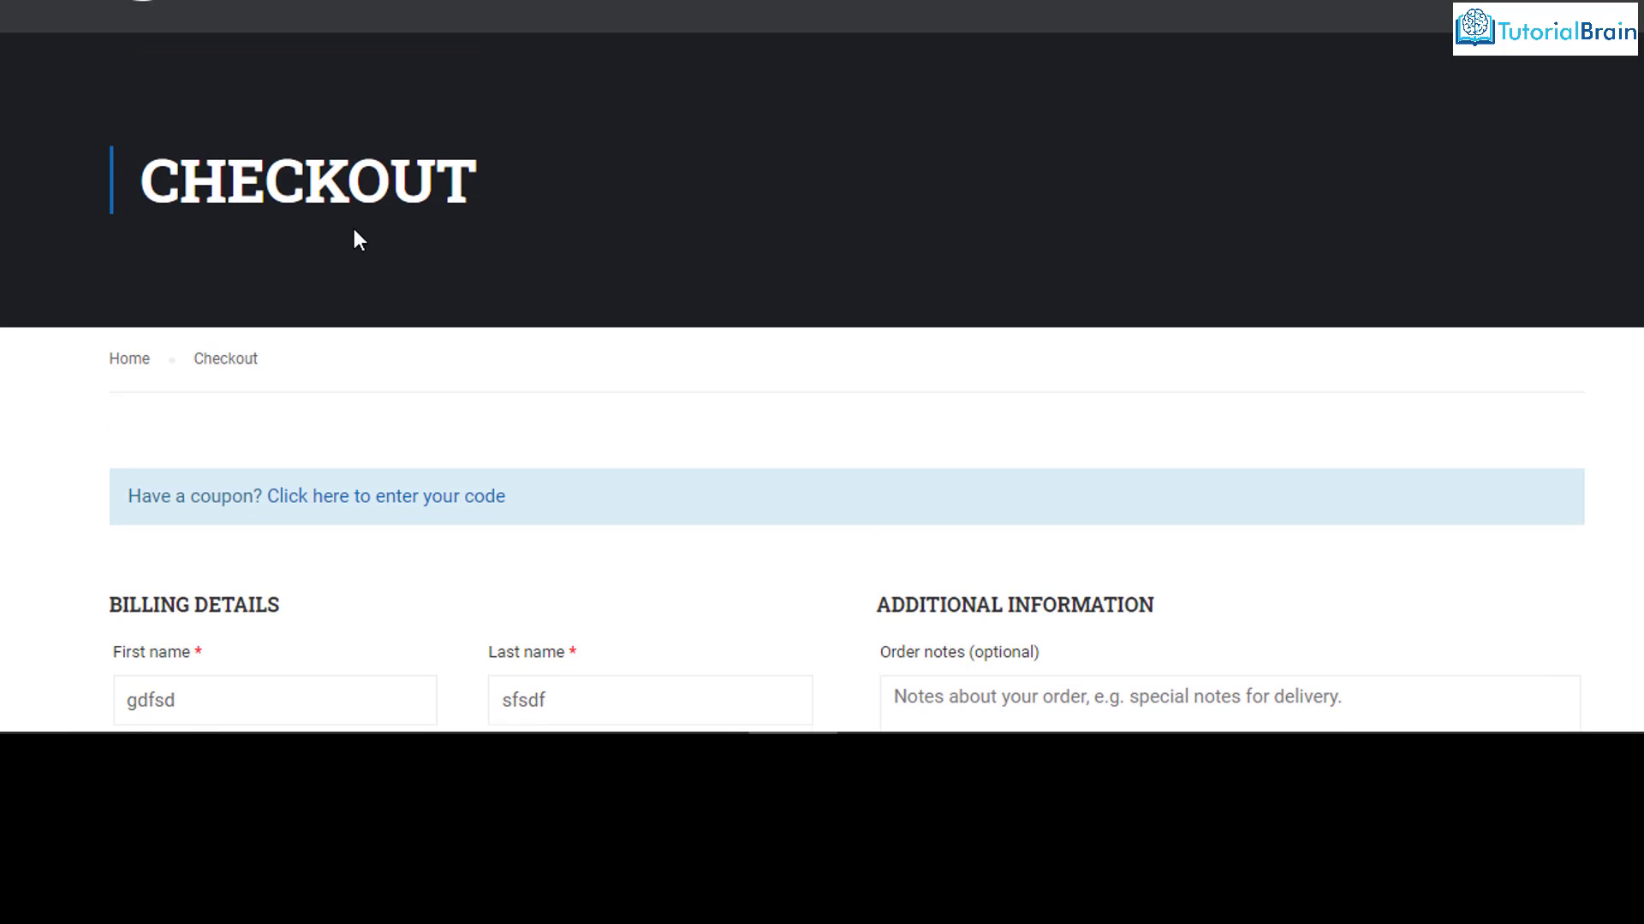
scroll(293, 219, down, 5)
scroll(299, 227, down, 5)
scroll(207, 214, down, 7)
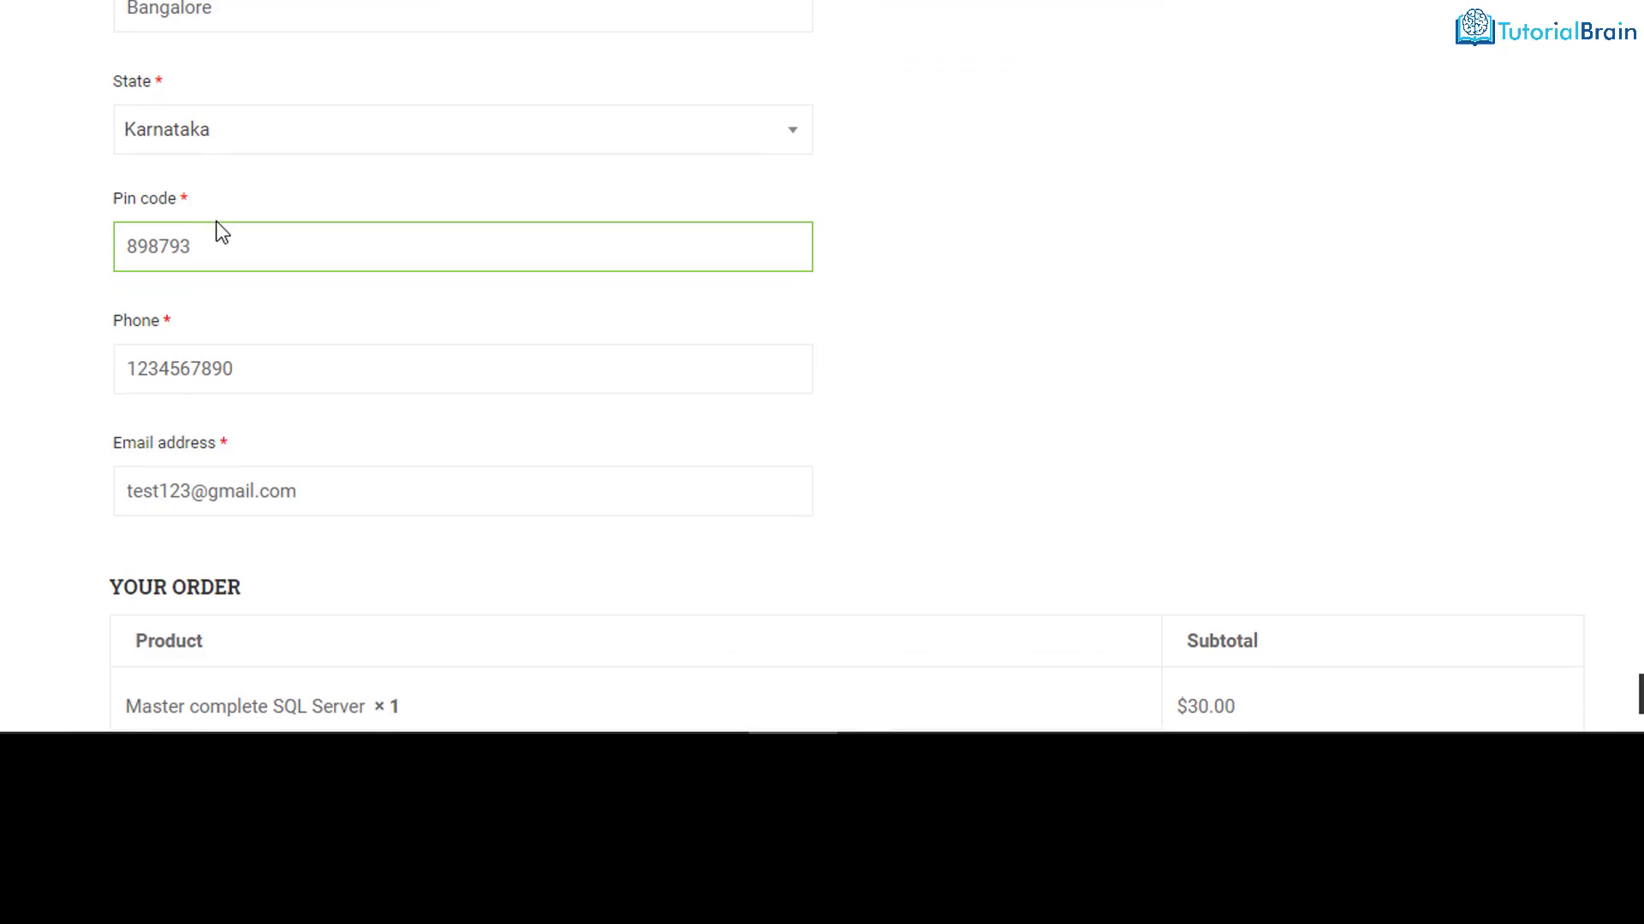
scroll(216, 224, down, 3)
click(245, 117)
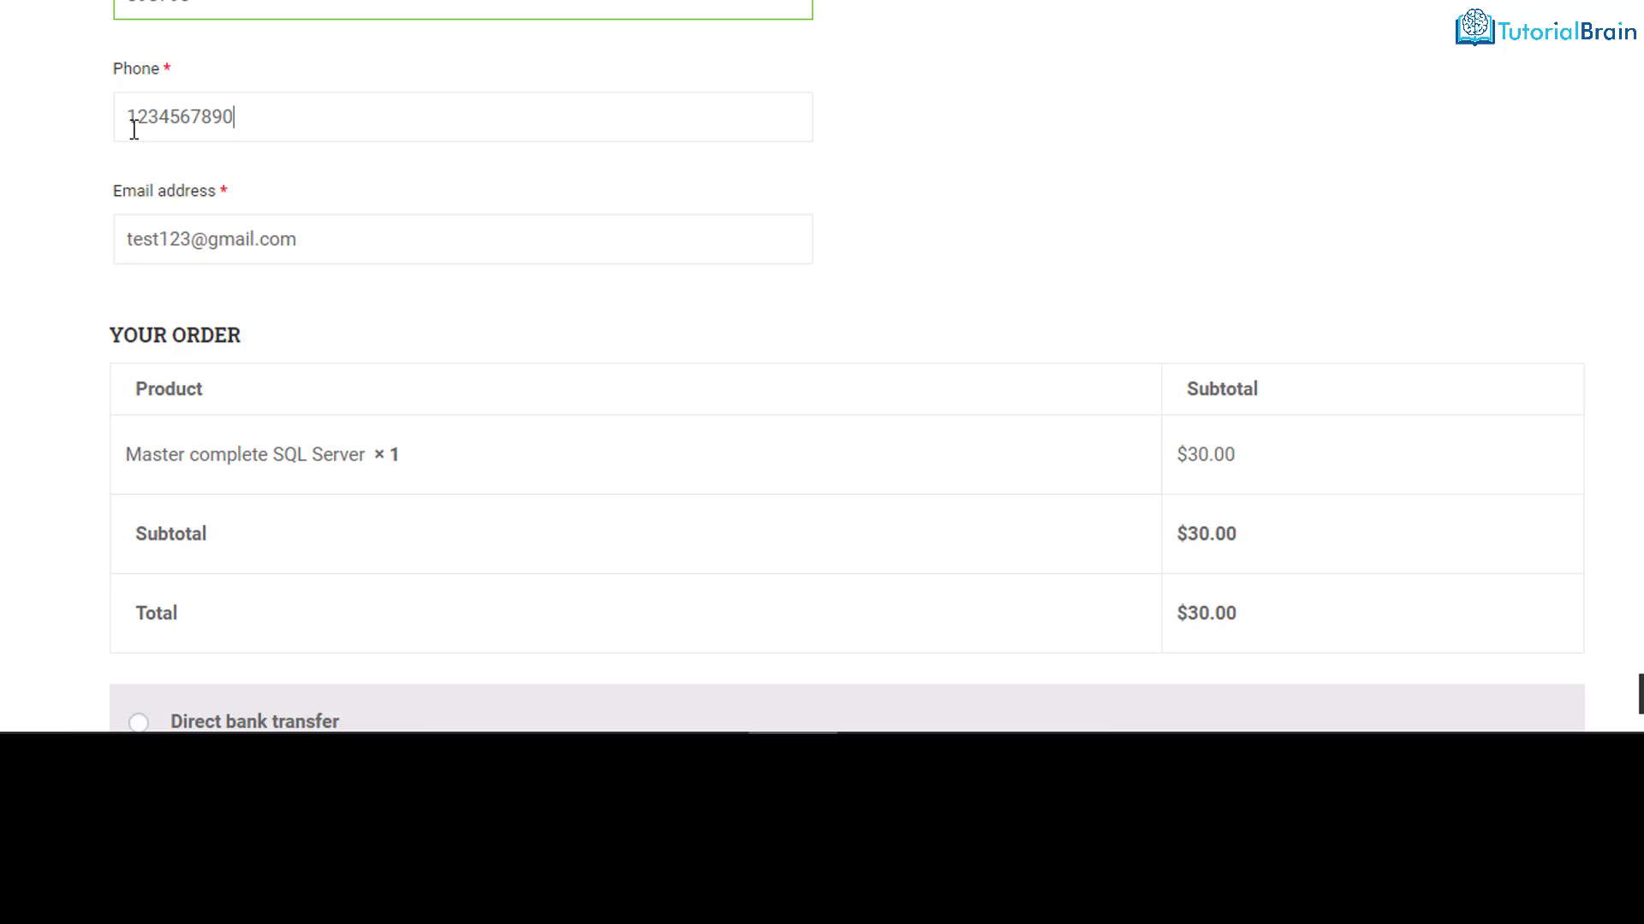
drag(239, 118, 129, 117)
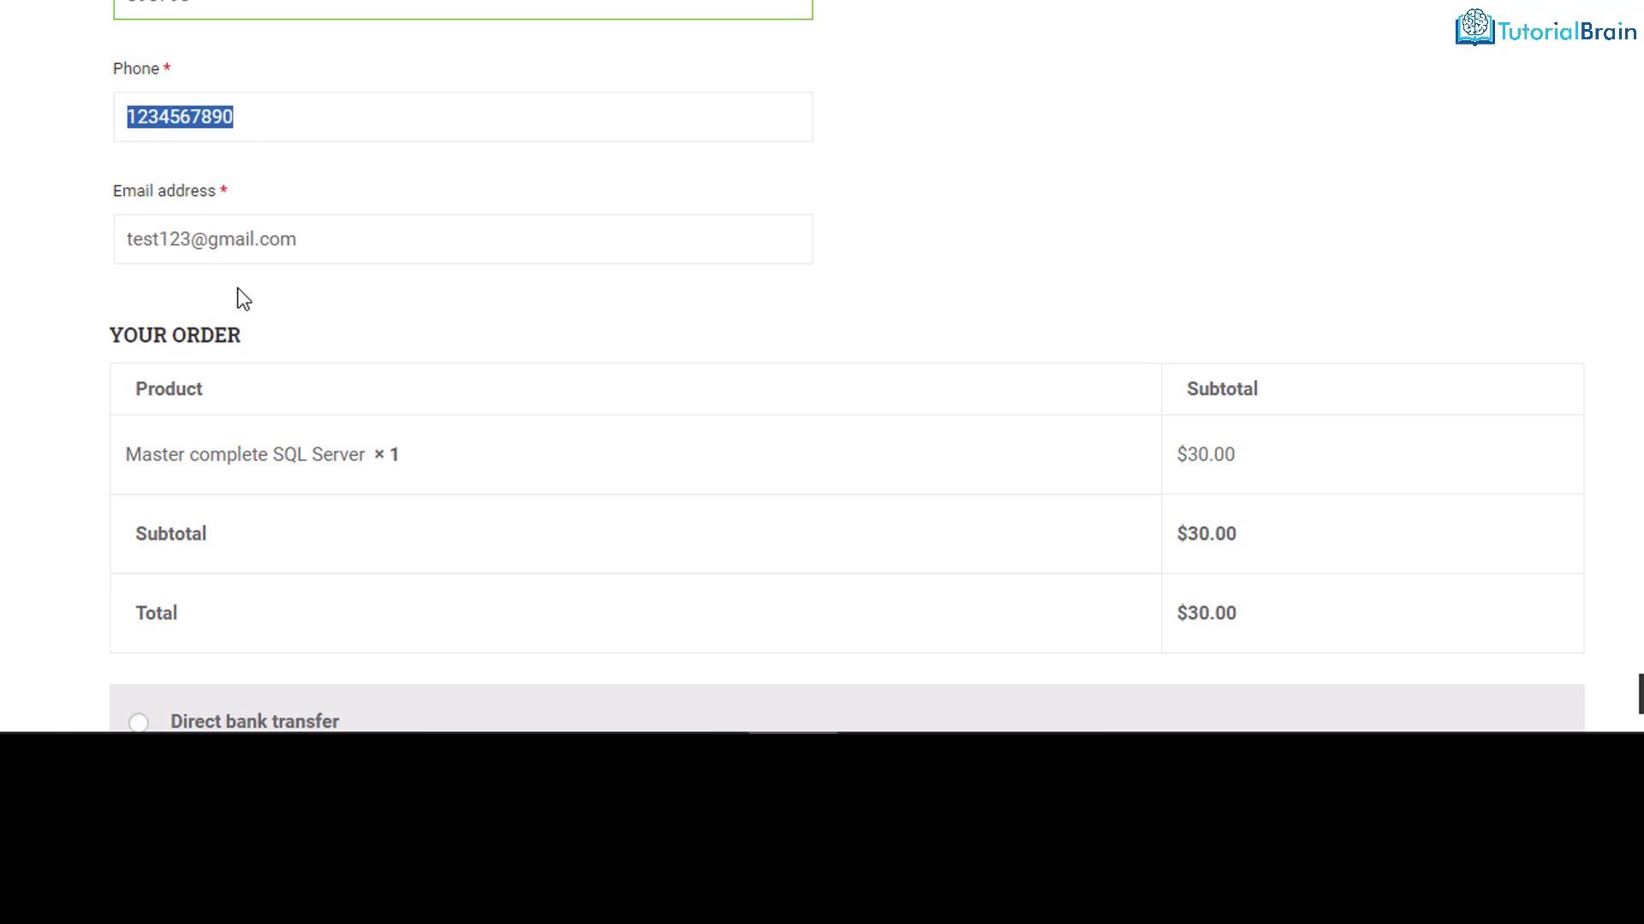
click(408, 242)
scroll(283, 264, up, 10)
scroll(285, 254, down, 5)
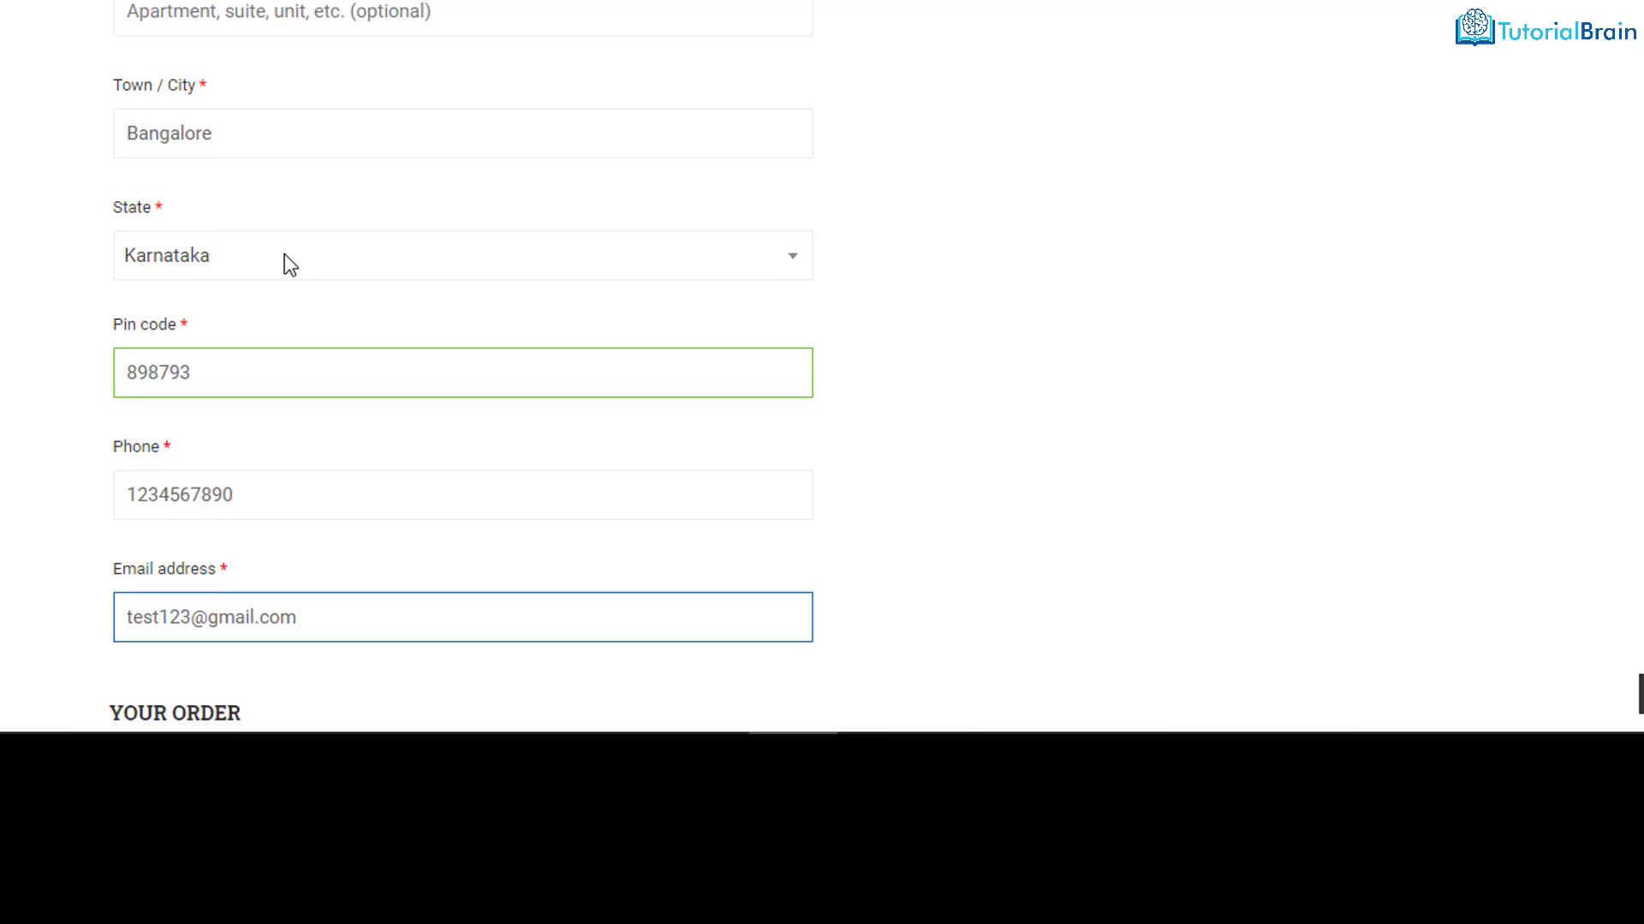
scroll(285, 254, down, 10)
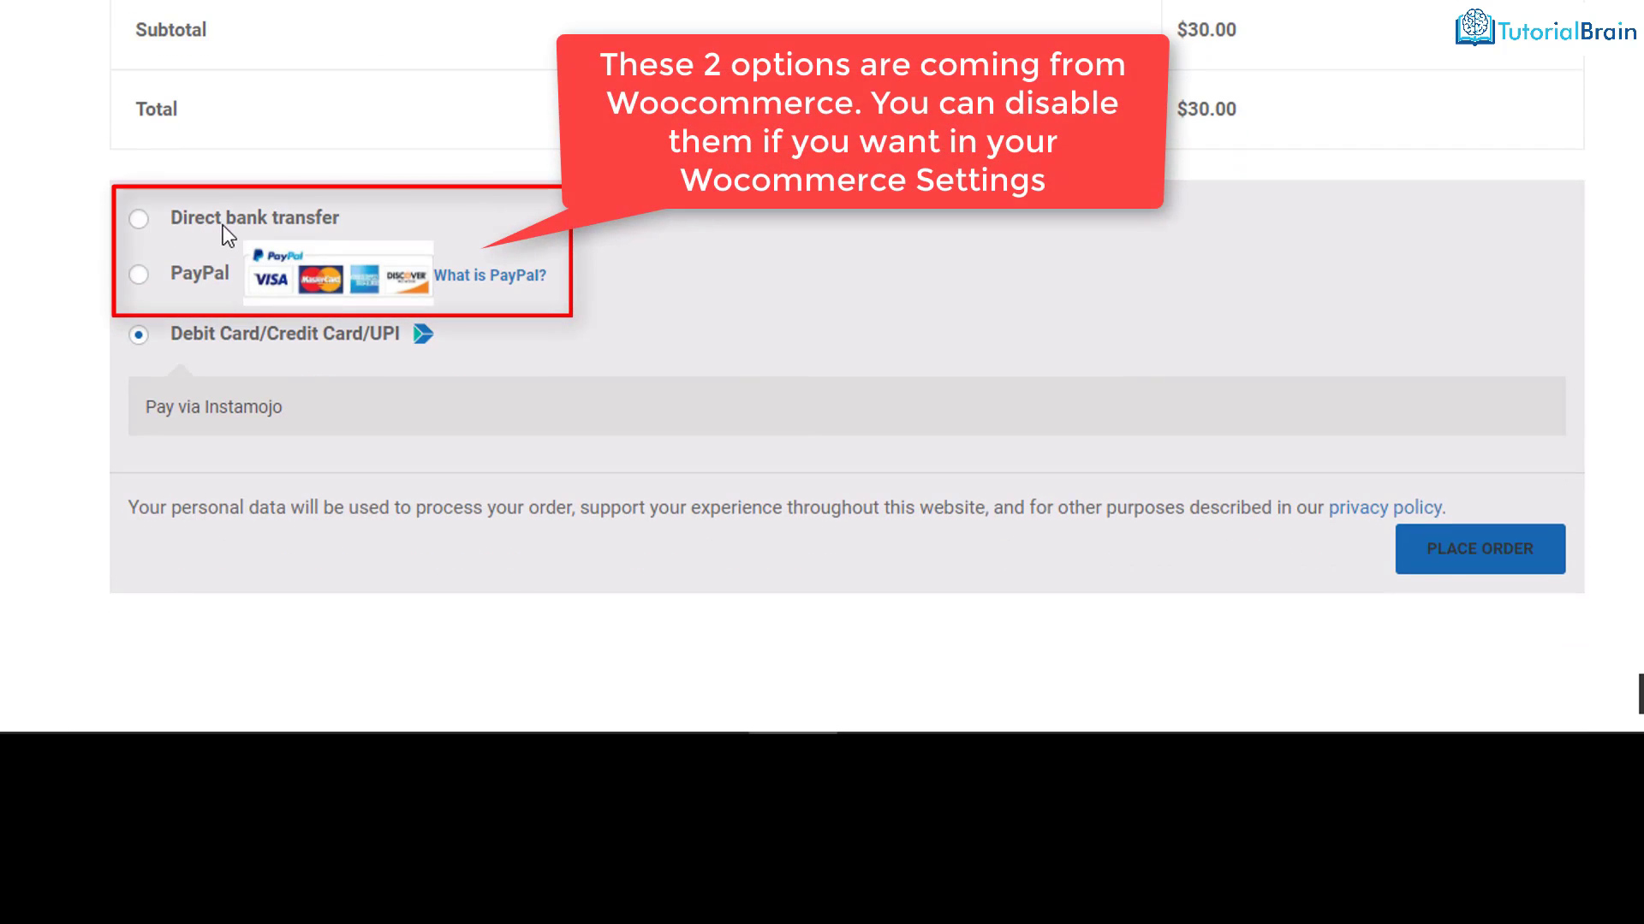
drag(169, 219, 352, 223)
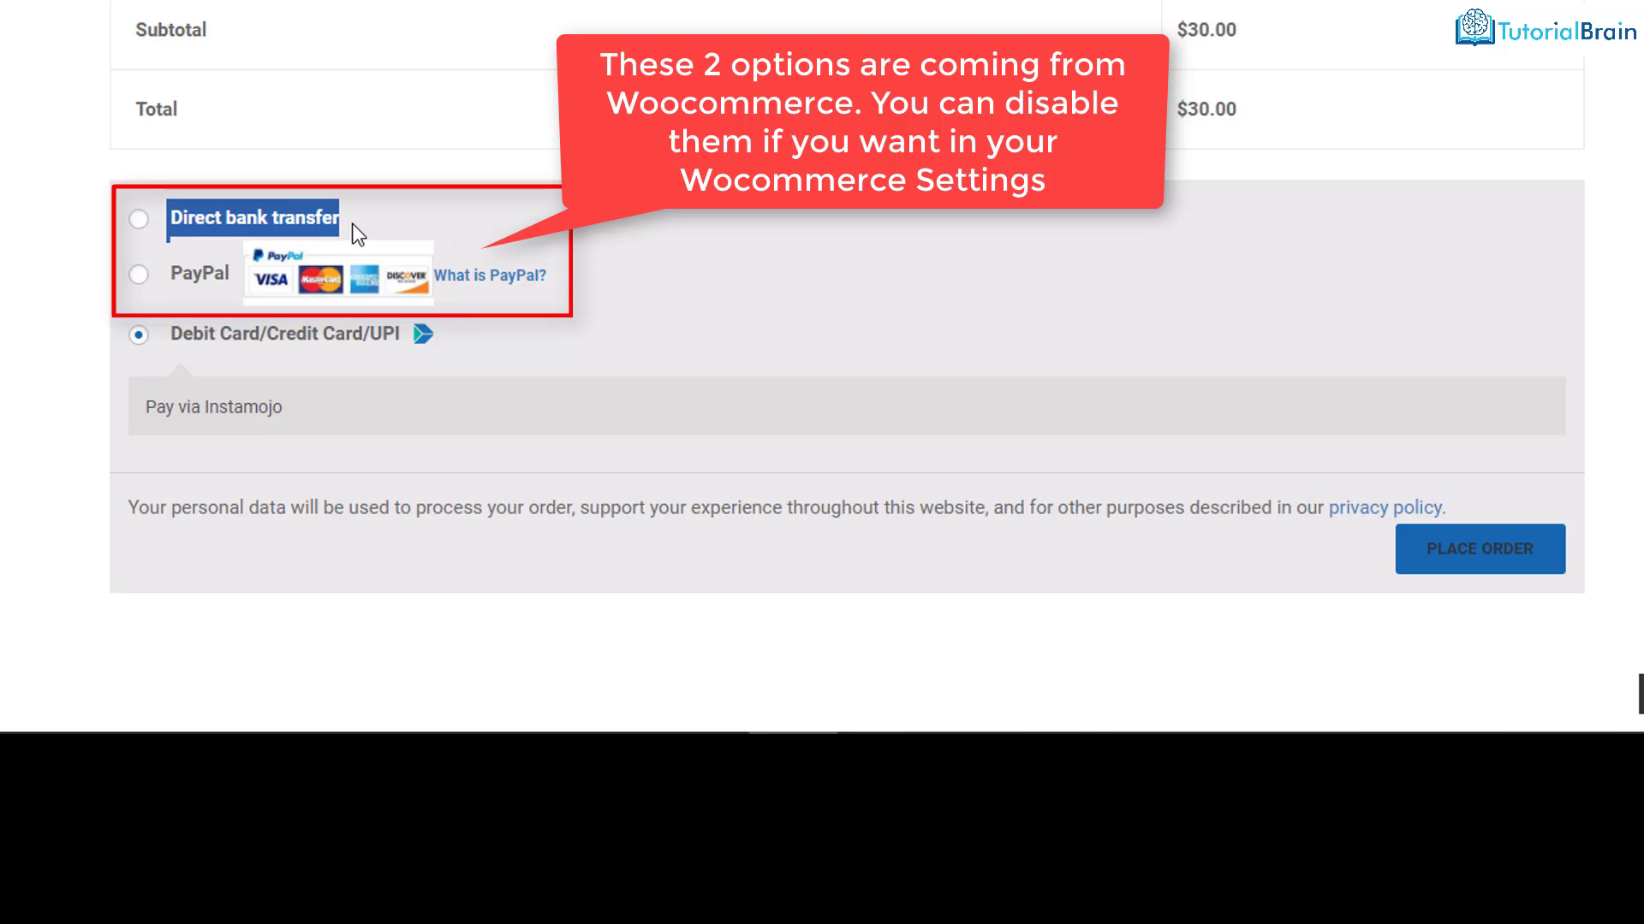
click(189, 279)
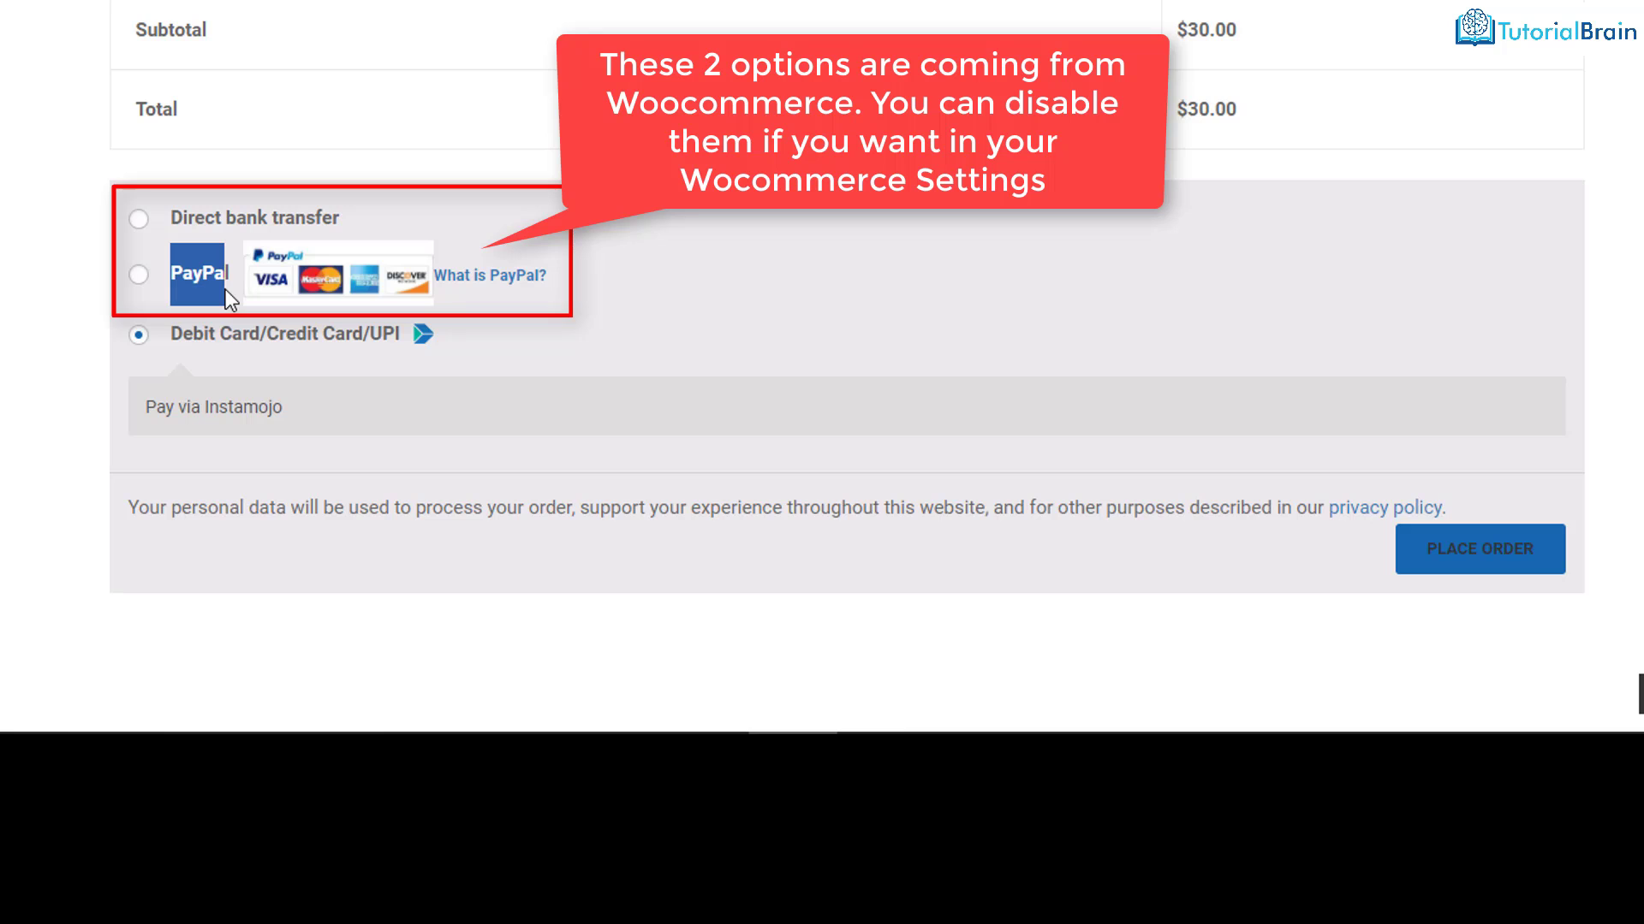
click(172, 336)
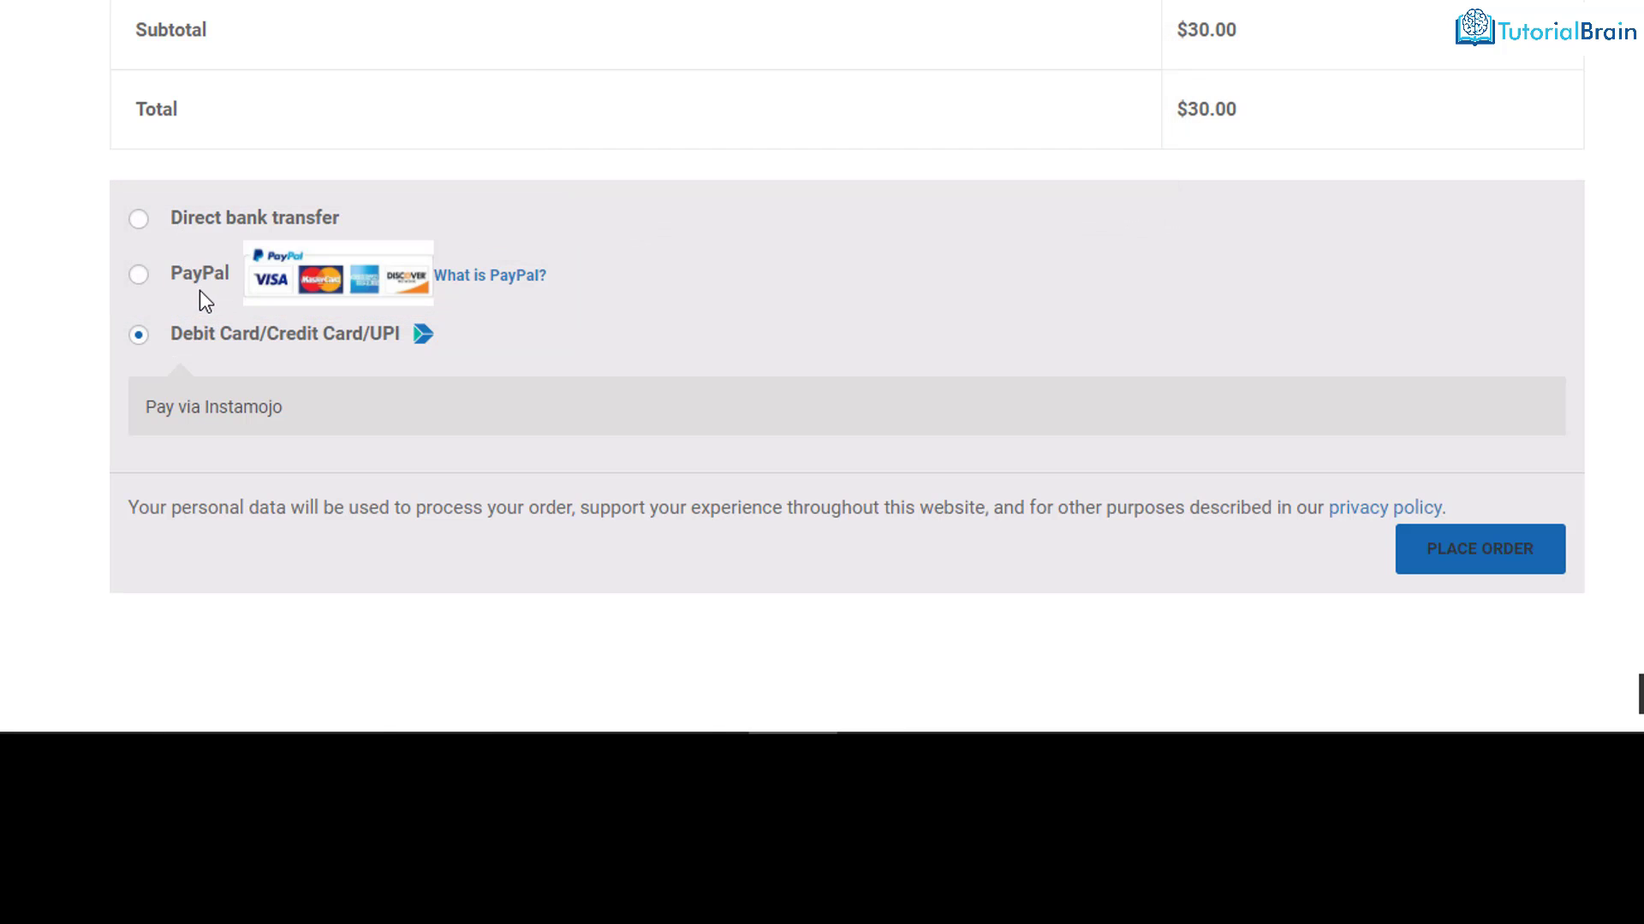
drag(172, 269, 231, 279)
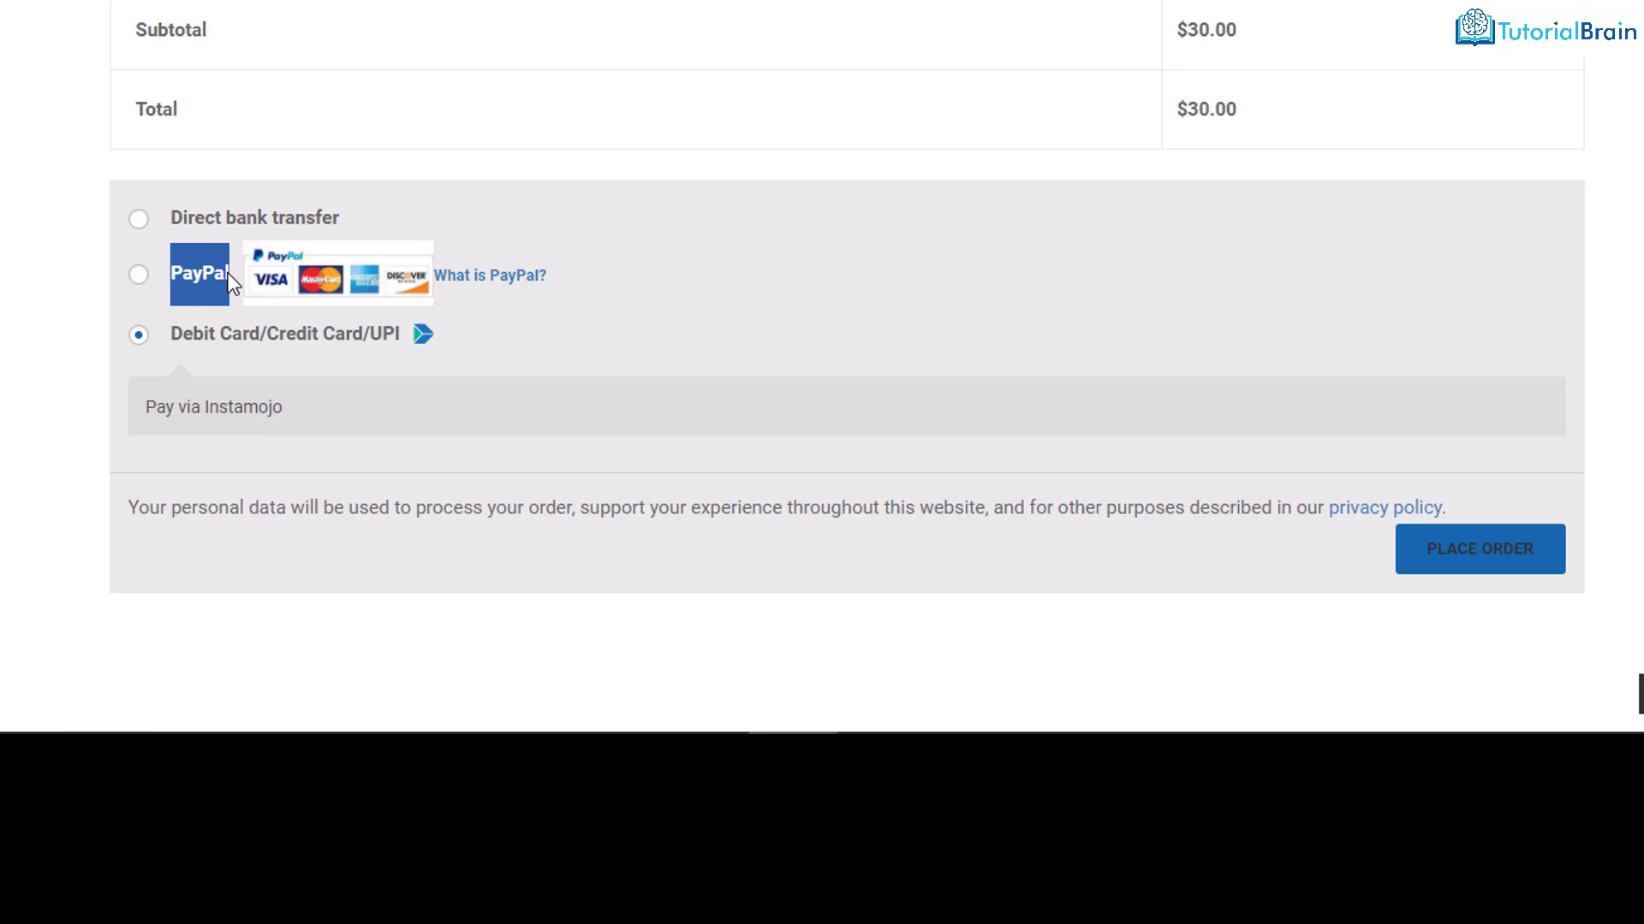
click(222, 216)
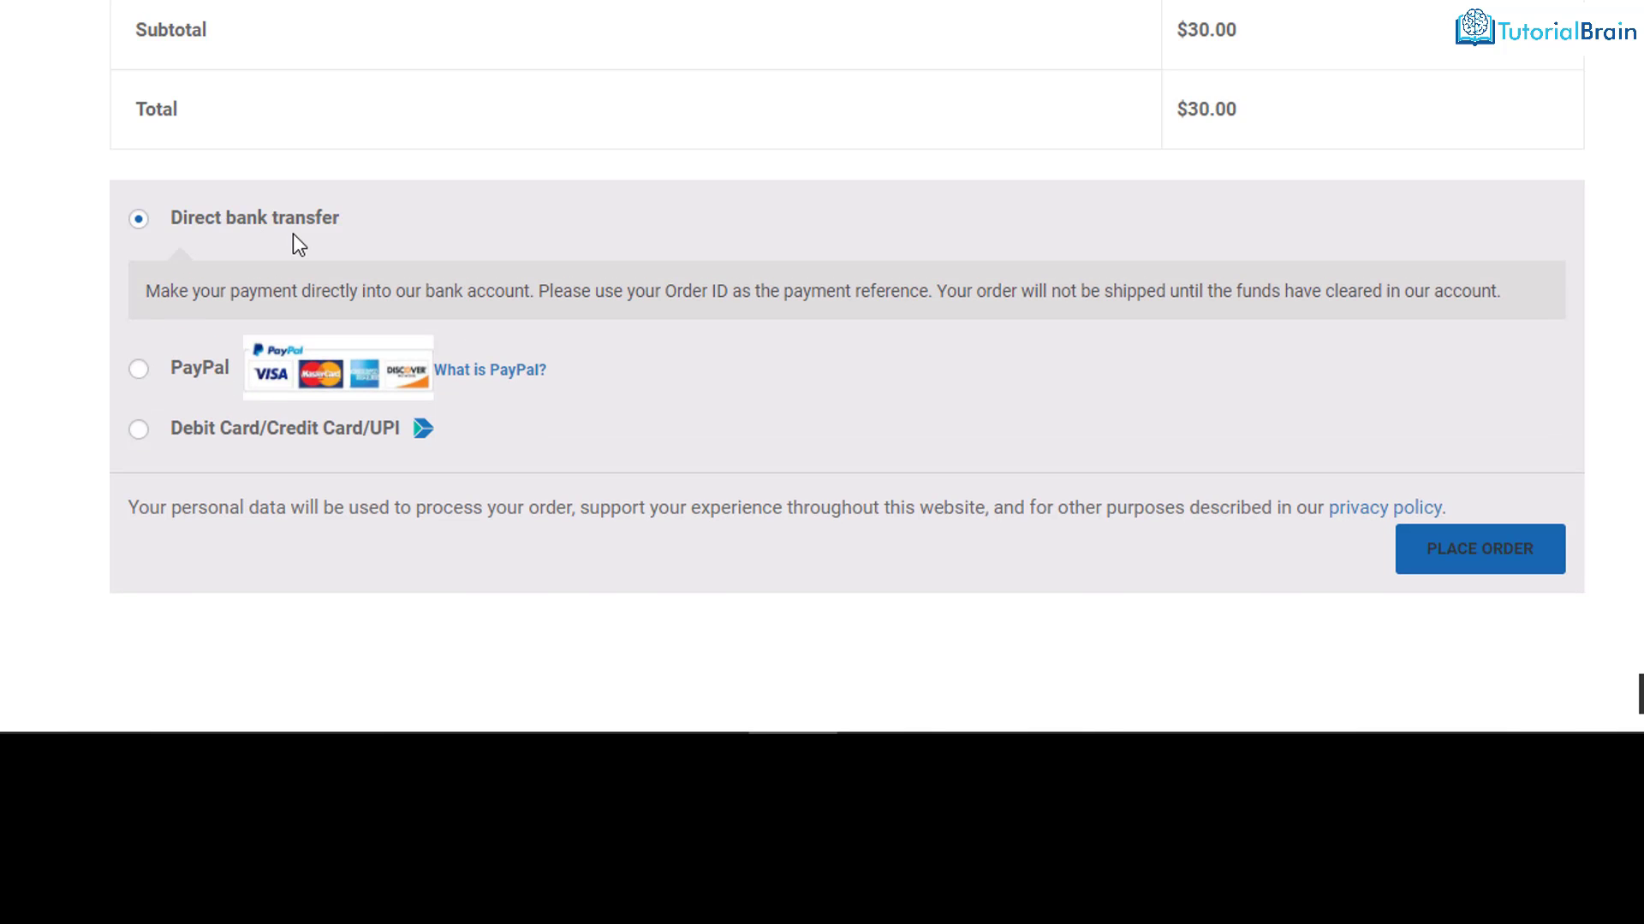
click(140, 435)
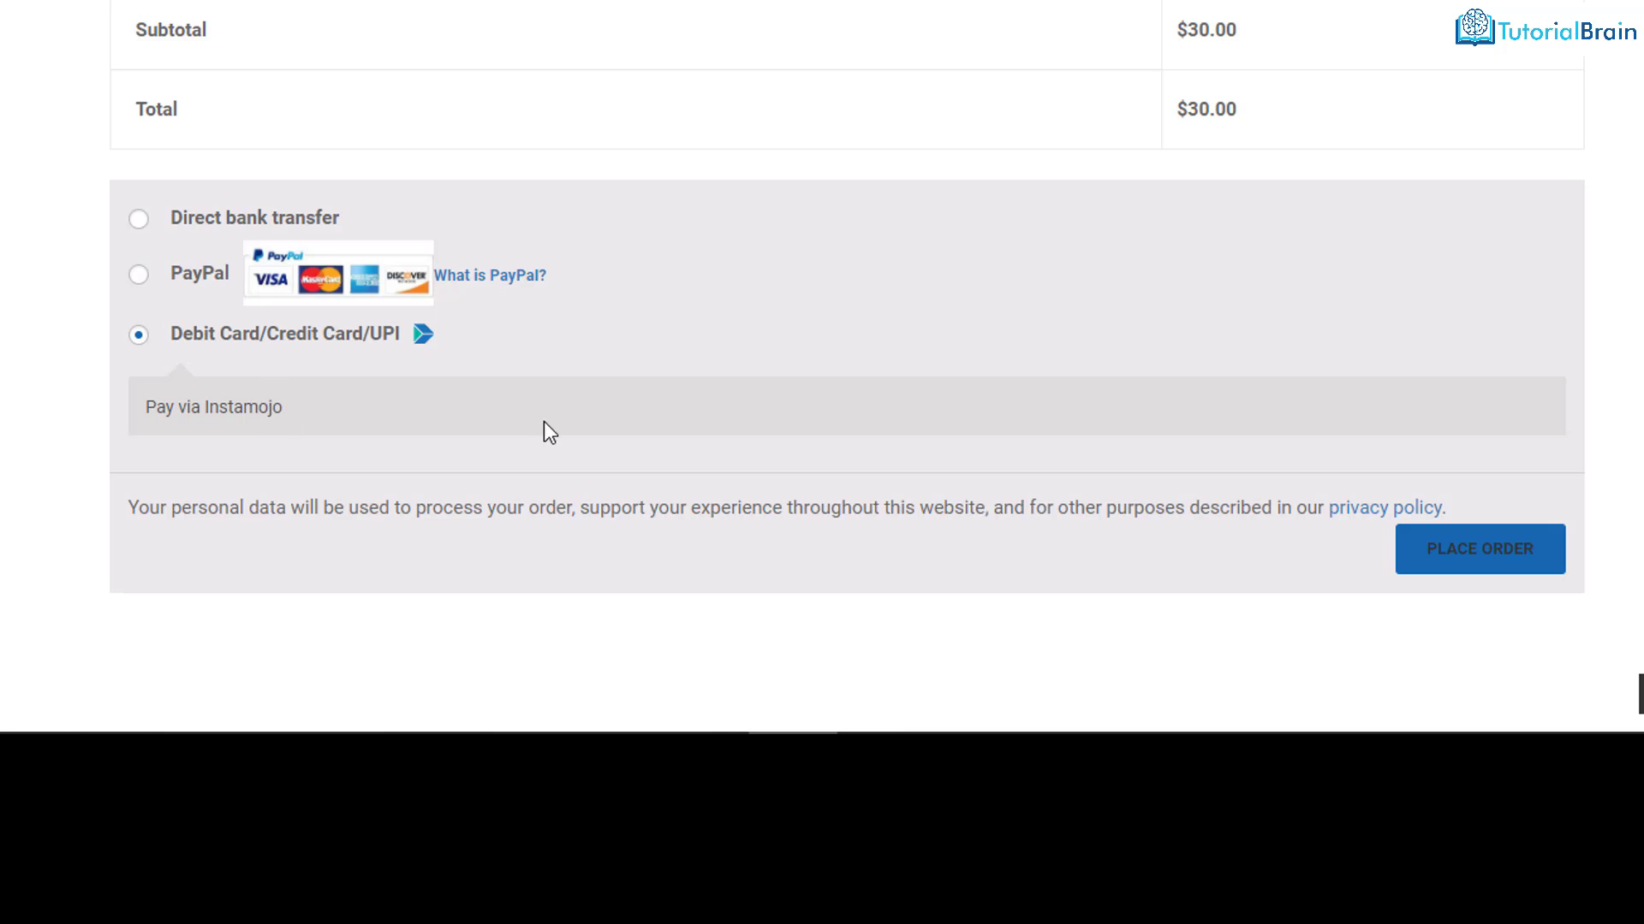
- Place the order to reach Instamojo's payment page with UPI, card, net banking, wallet options
click(1468, 563)
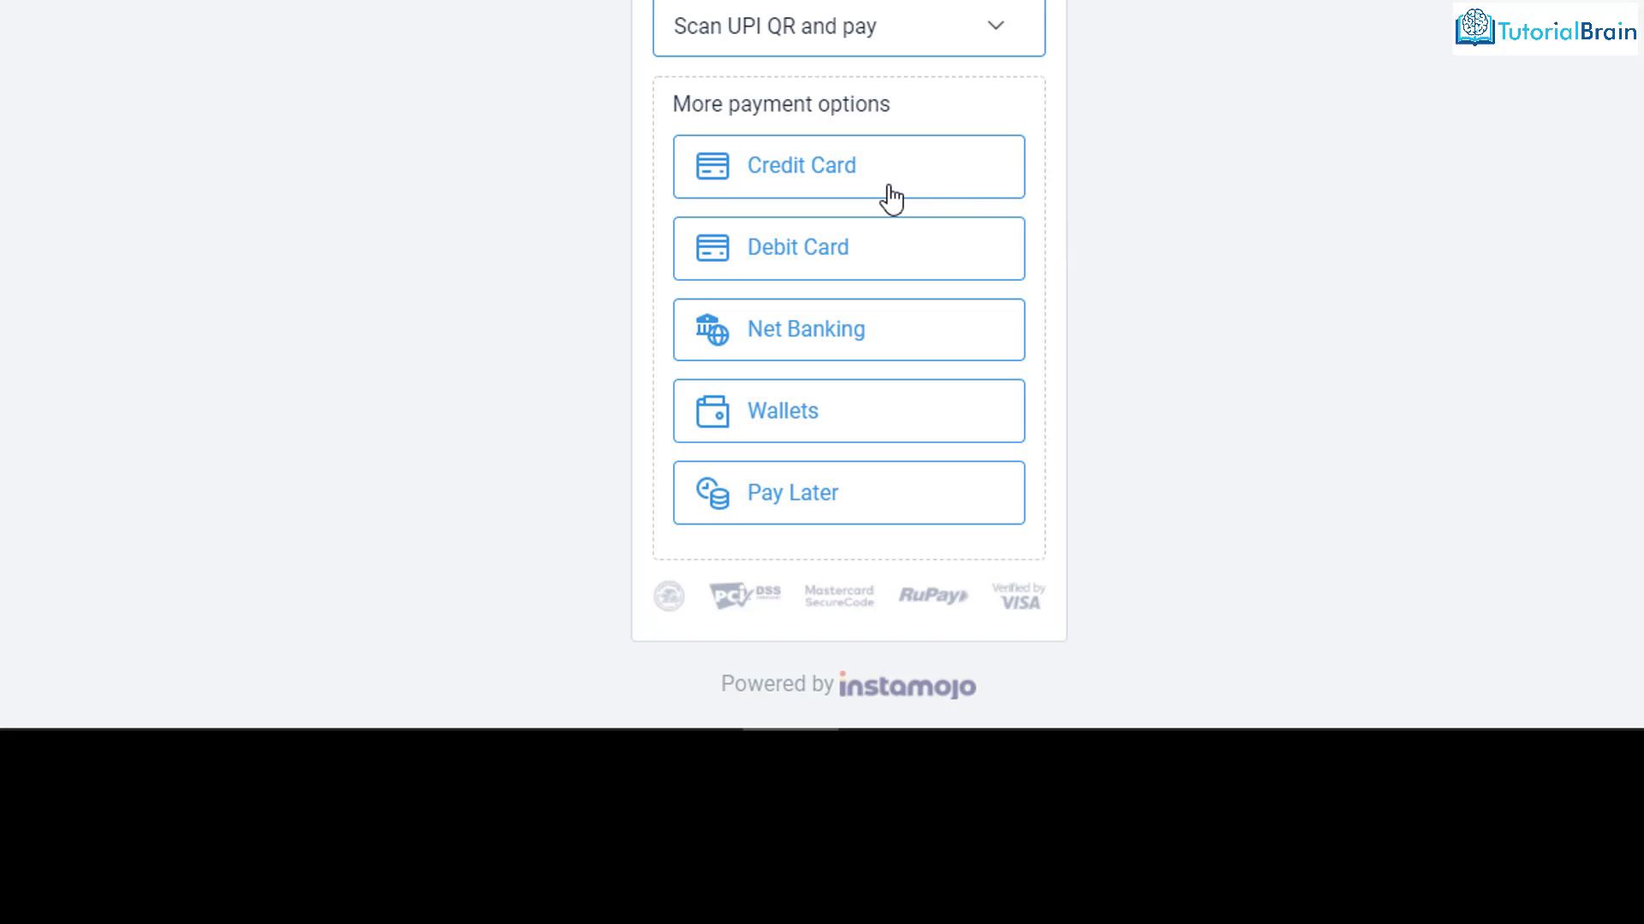